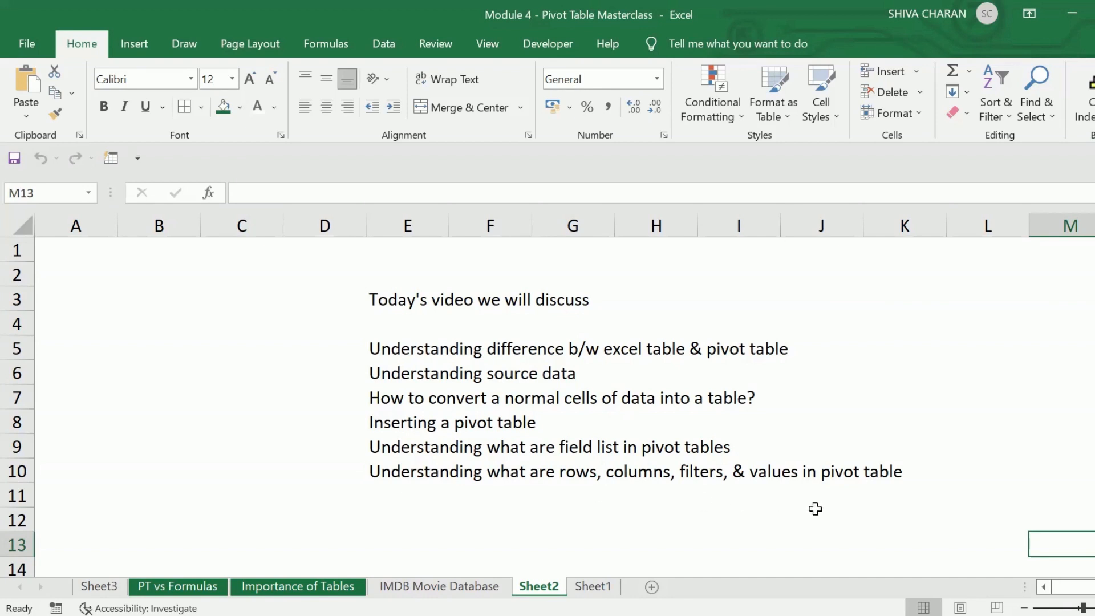
pyautogui.click(786, 524)
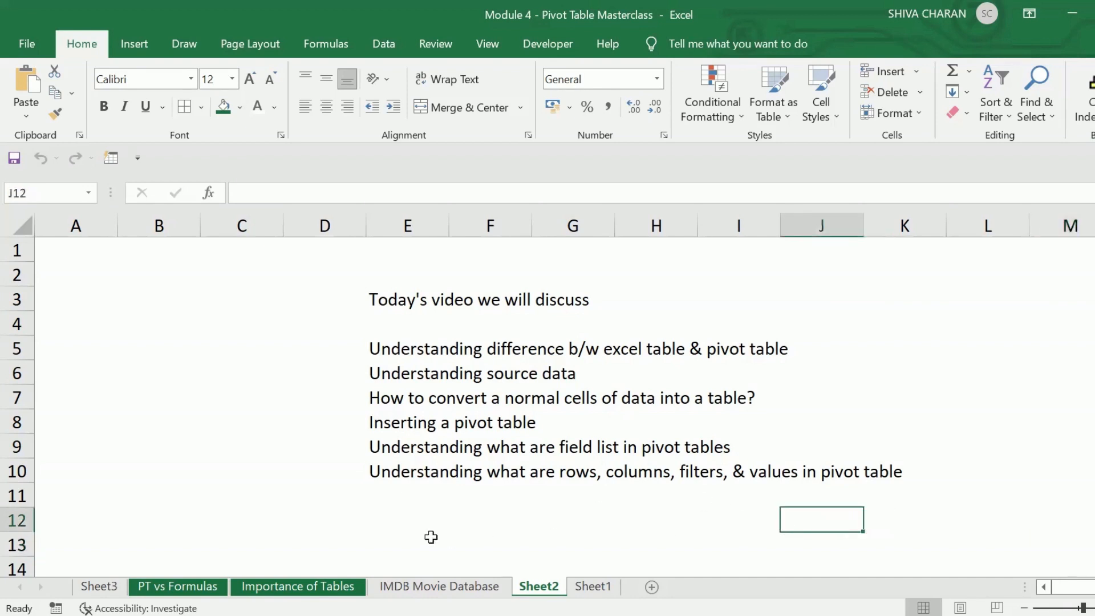
pyautogui.click(393, 520)
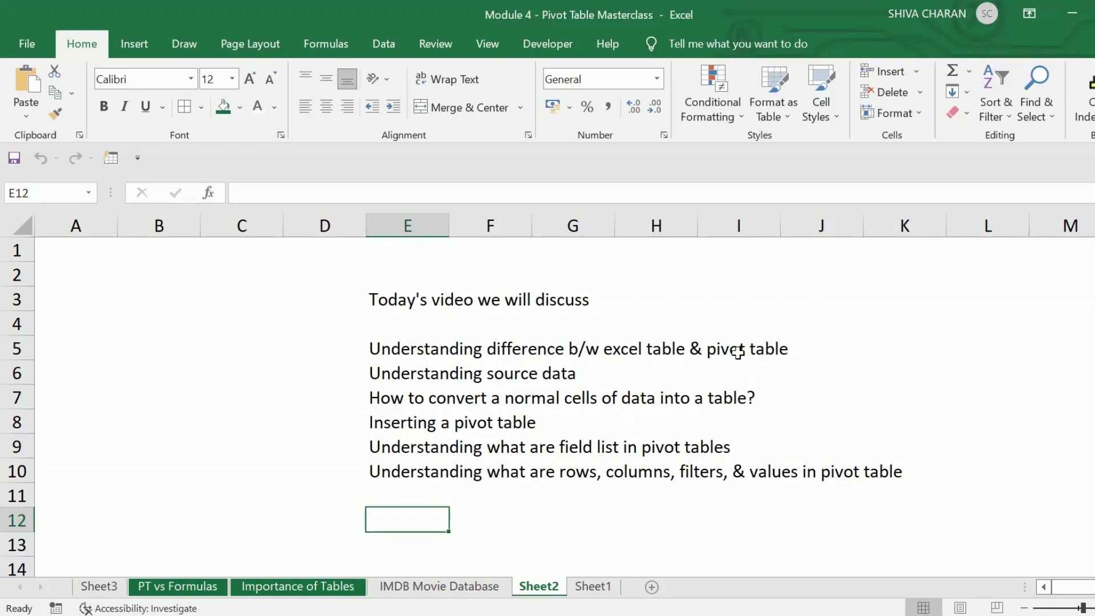
# - Open Sheet1 and compare the Excel Table and Pivot Table points in rows 5 and 6 of the comparison
pyautogui.click(596, 587)
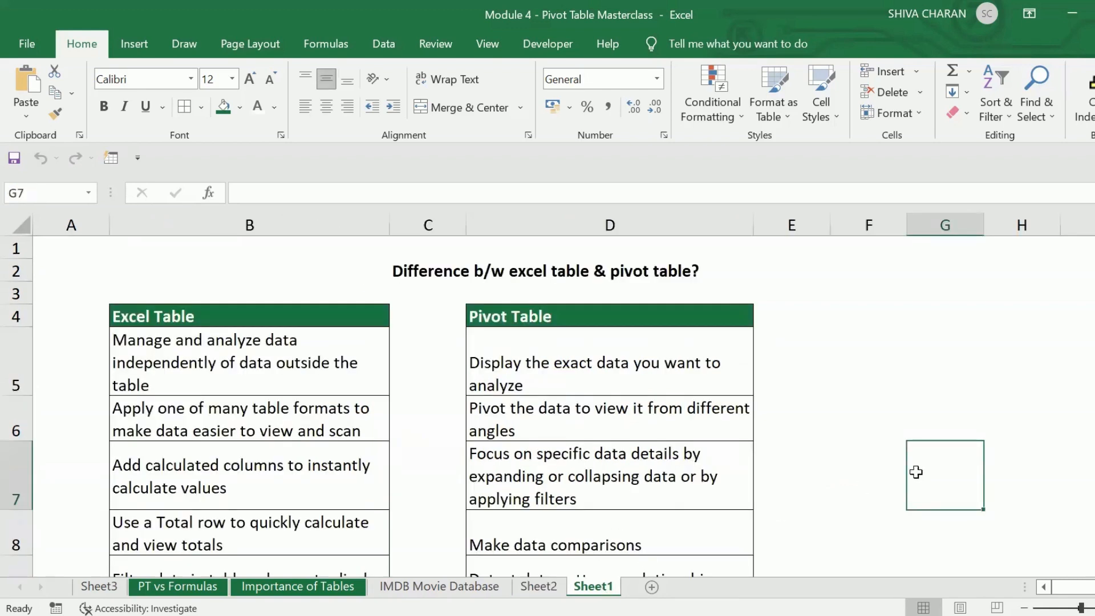
pyautogui.click(1030, 389)
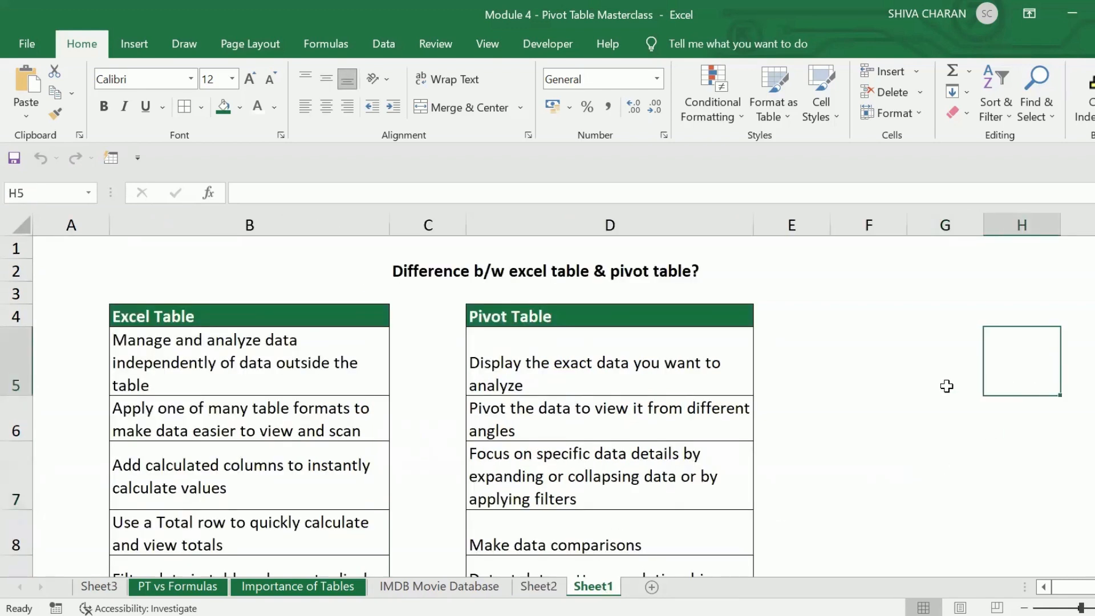
pyautogui.click(306, 382)
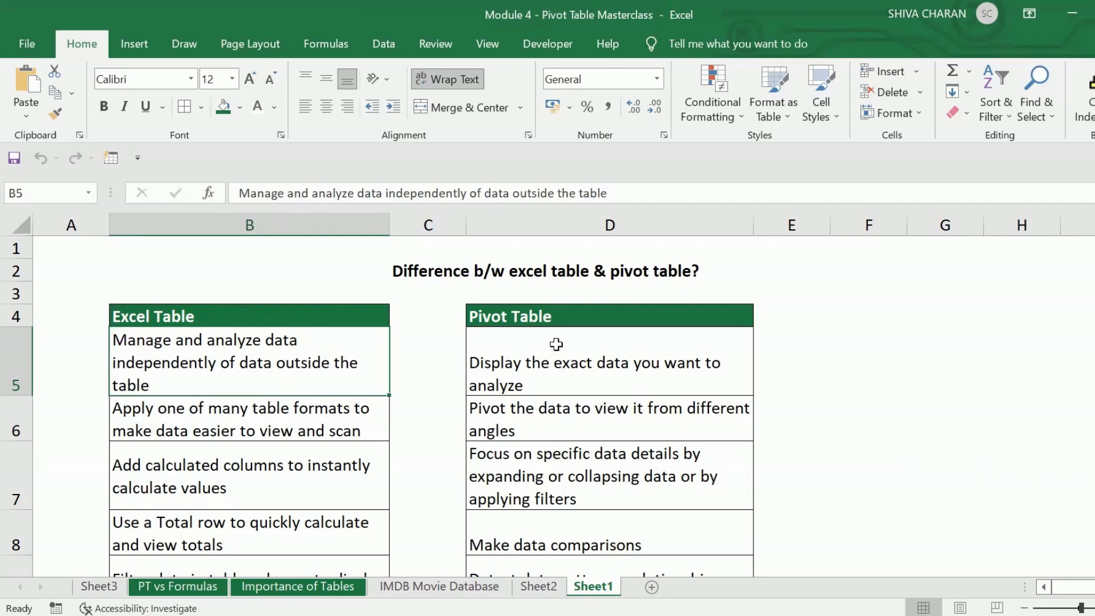
pyautogui.click(556, 345)
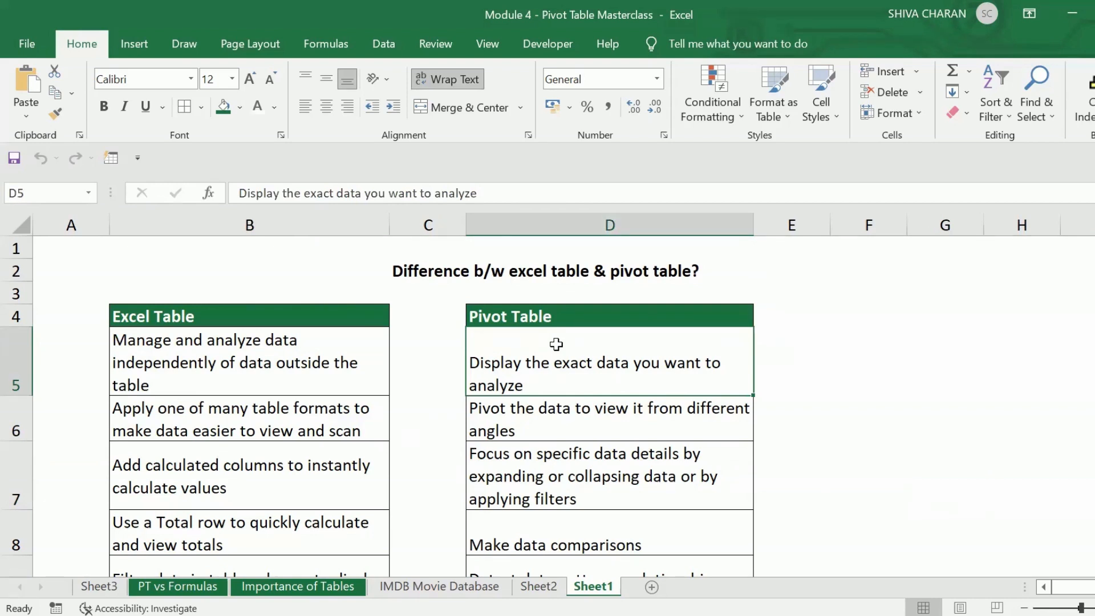
pyautogui.click(278, 432)
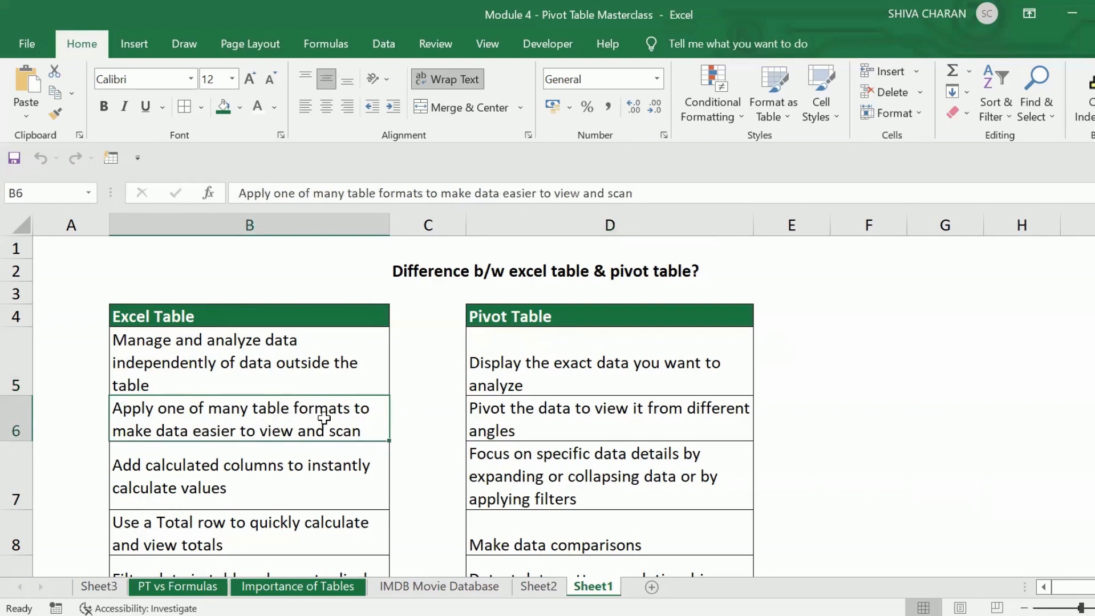
pyautogui.click(294, 466)
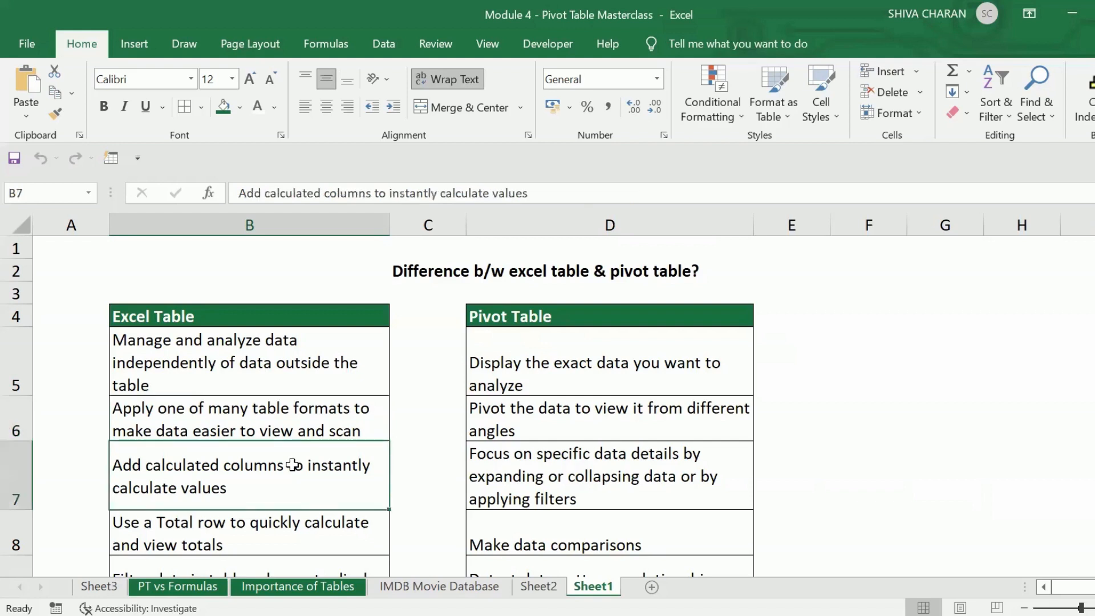
pyautogui.click(550, 434)
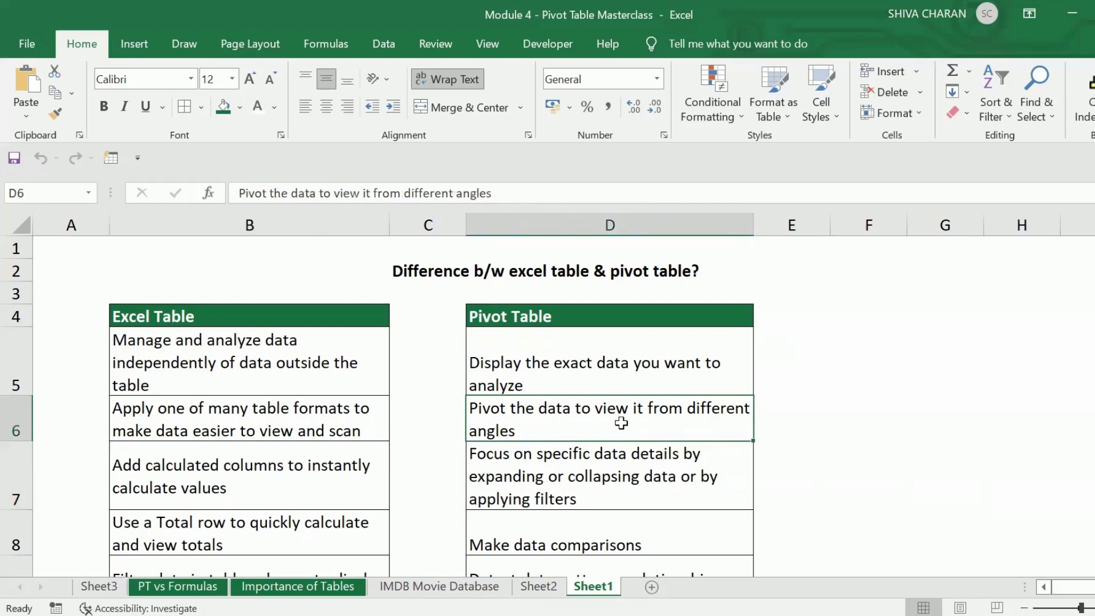
# - Compare the remaining Excel Table and Pivot Table points in rows 7 to 9, and recheck the Pivot Table list
pyautogui.scroll(-1, 651, 425)
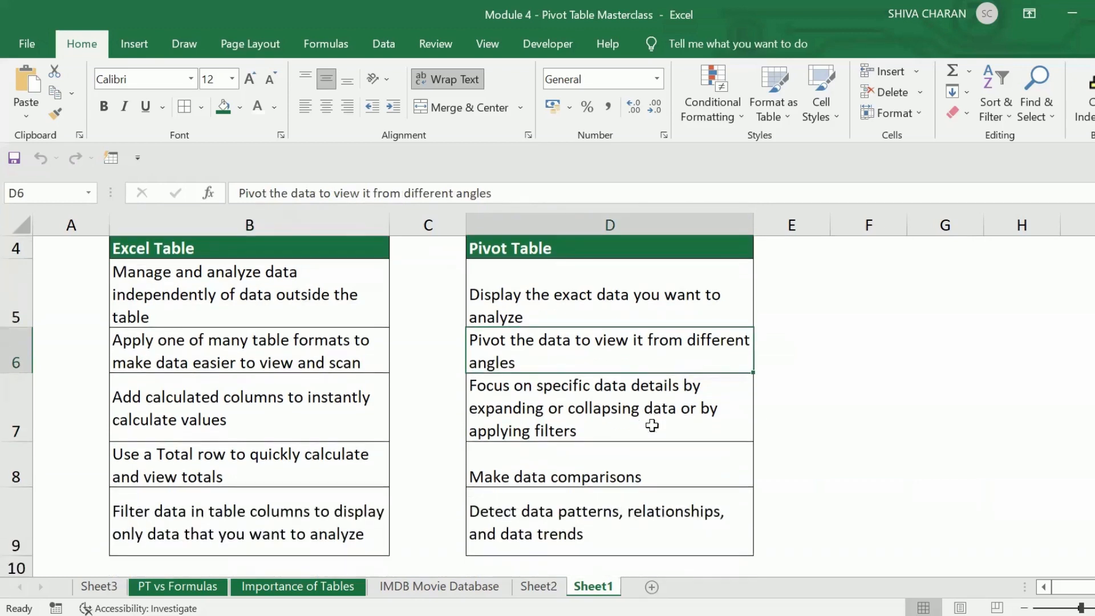
pyautogui.click(275, 433)
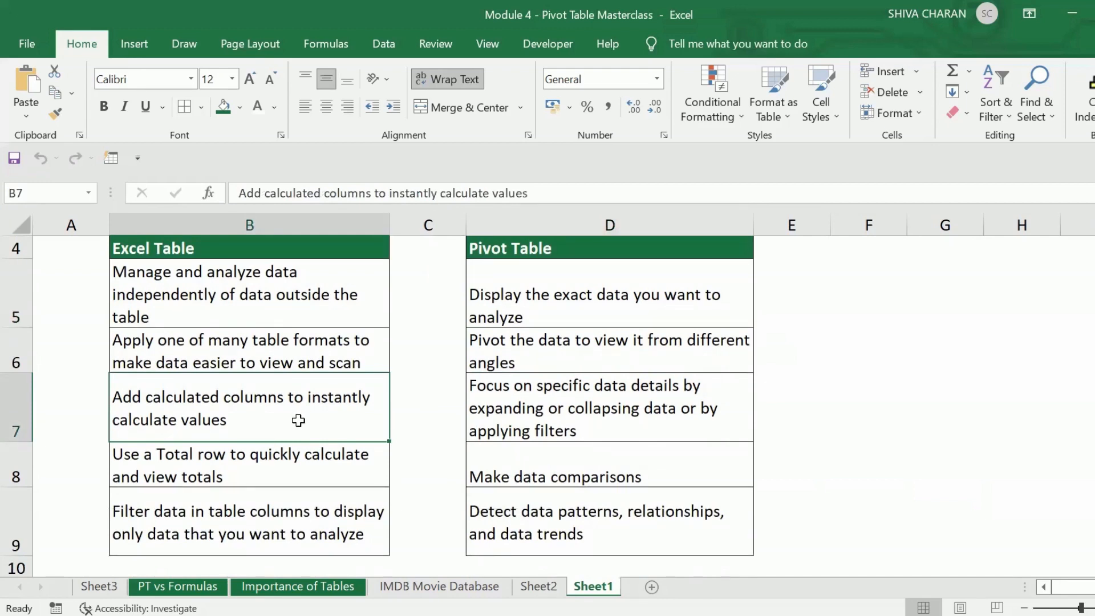
pyautogui.click(535, 410)
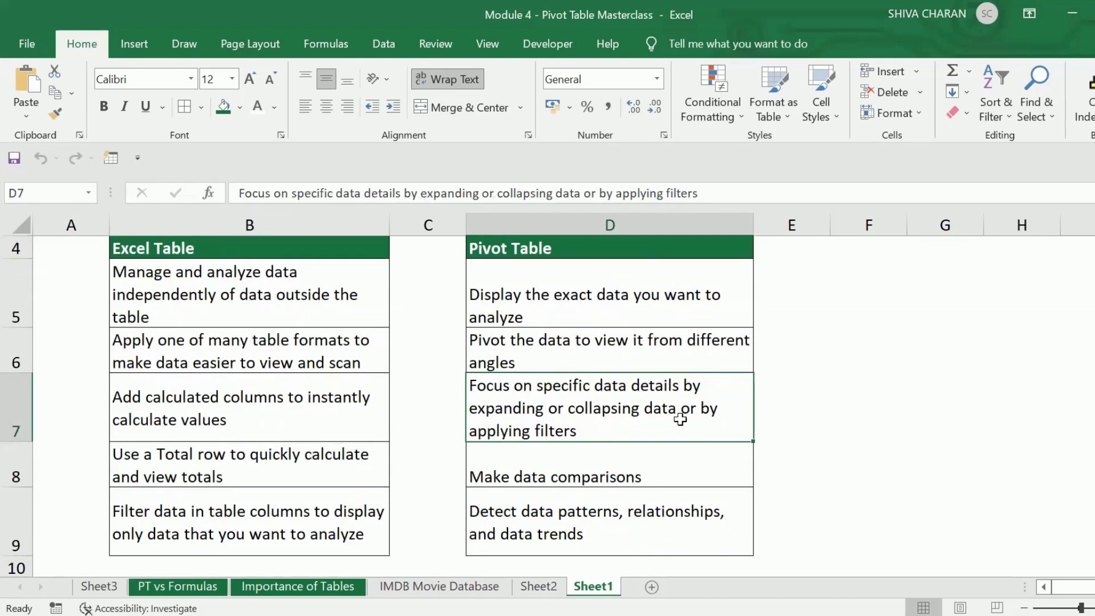
pyautogui.click(217, 472)
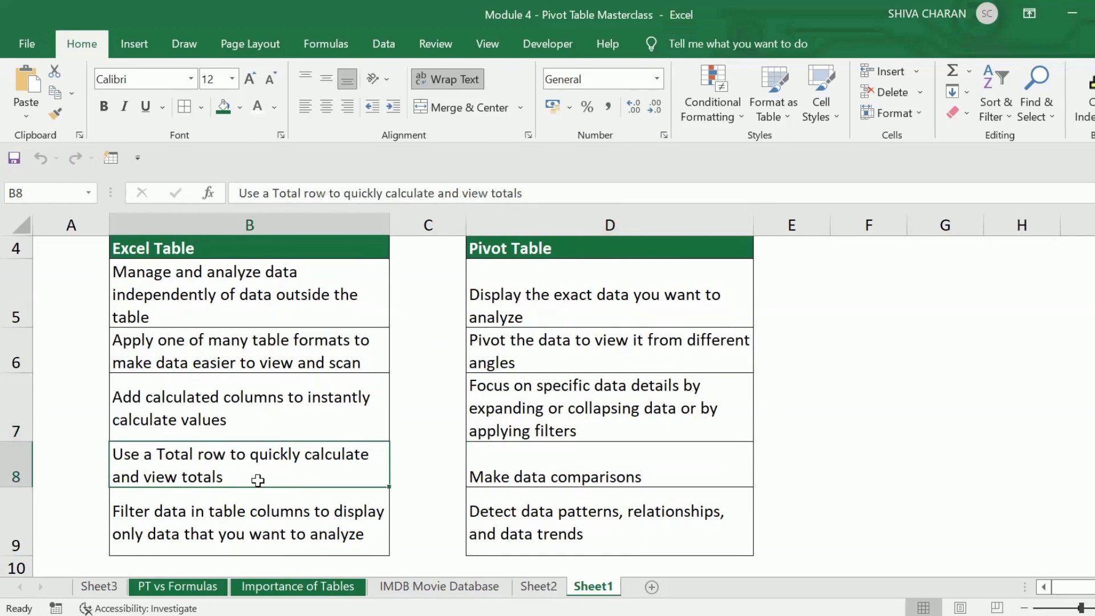
pyautogui.click(644, 466)
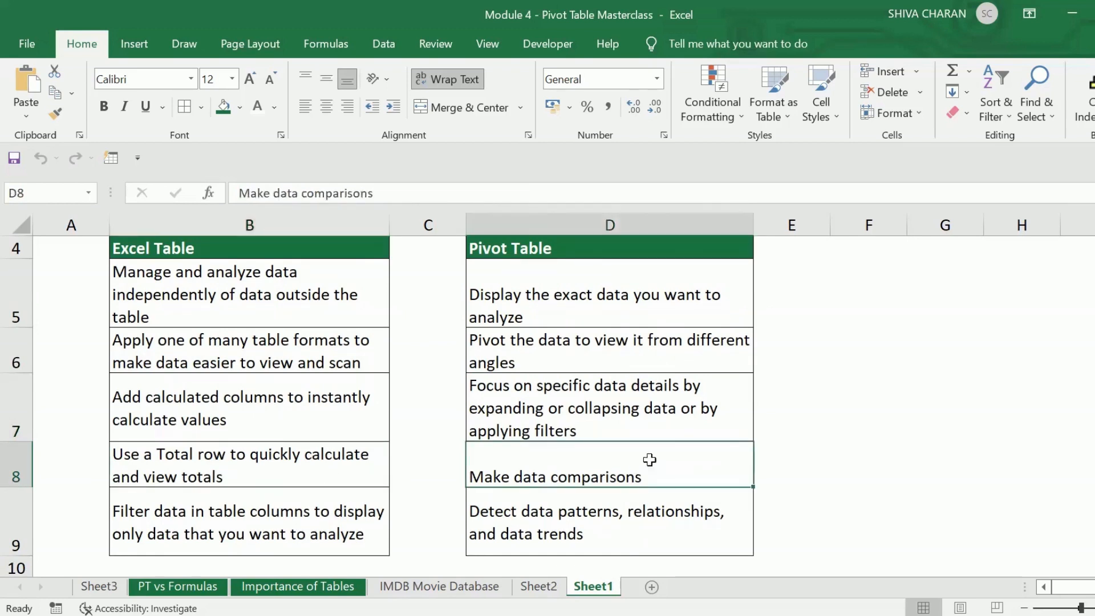
pyautogui.click(247, 513)
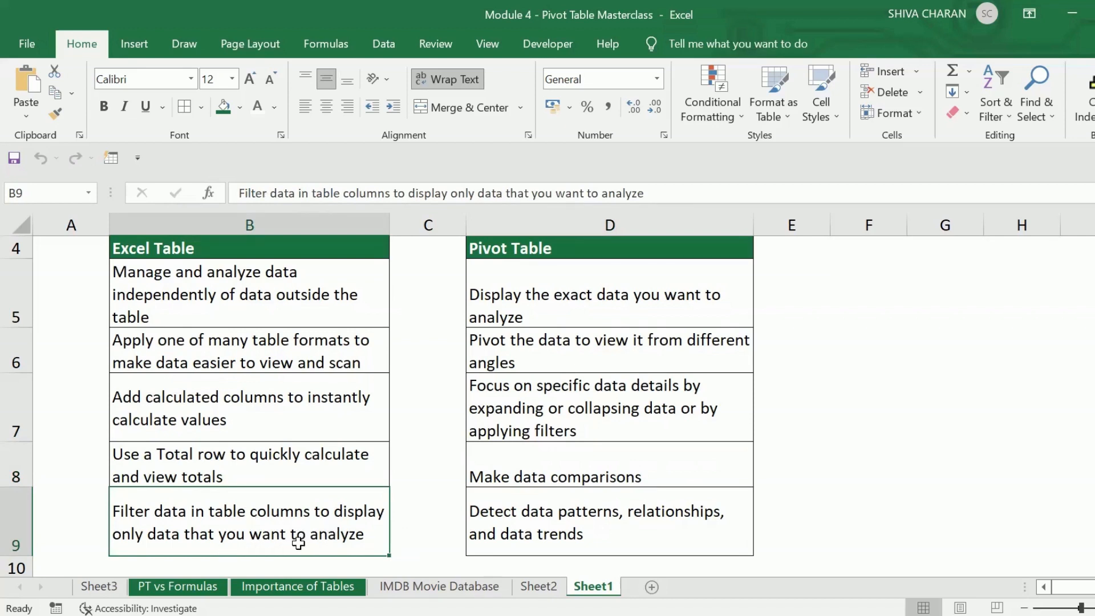
pyautogui.click(596, 543)
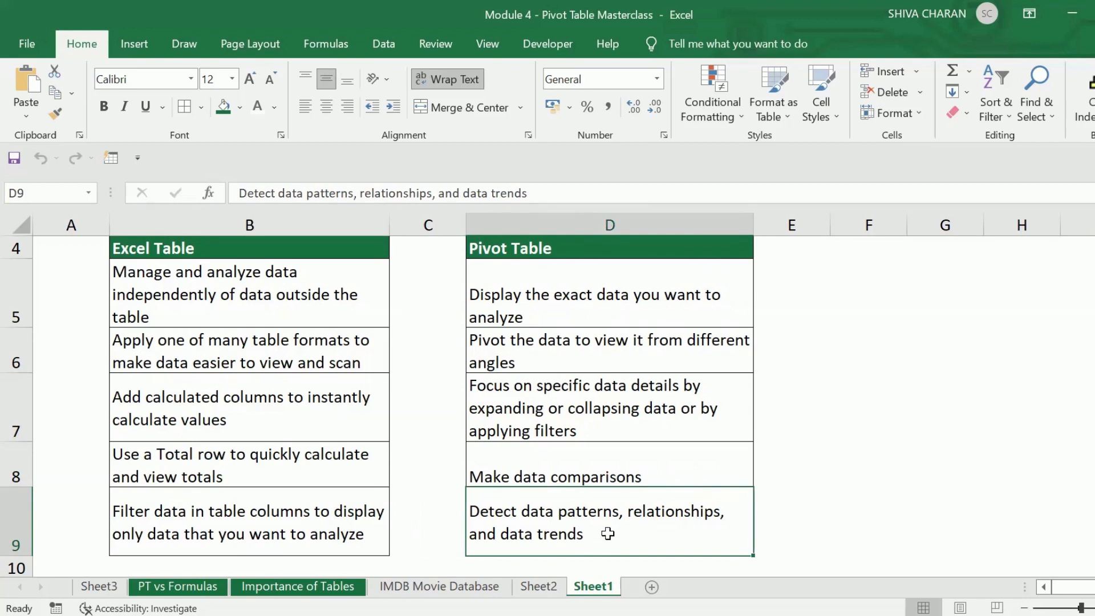
pyautogui.scroll(1, 608, 533)
pyautogui.click(971, 421)
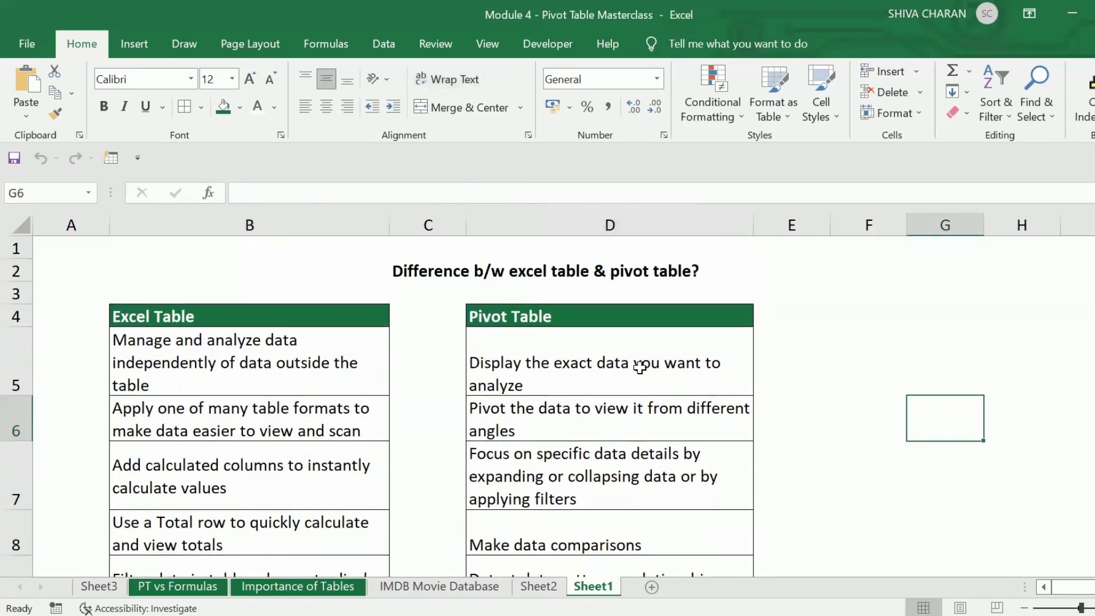
pyautogui.moveTo(640, 366); pyautogui.dragTo(642, 538)
pyautogui.click(889, 481)
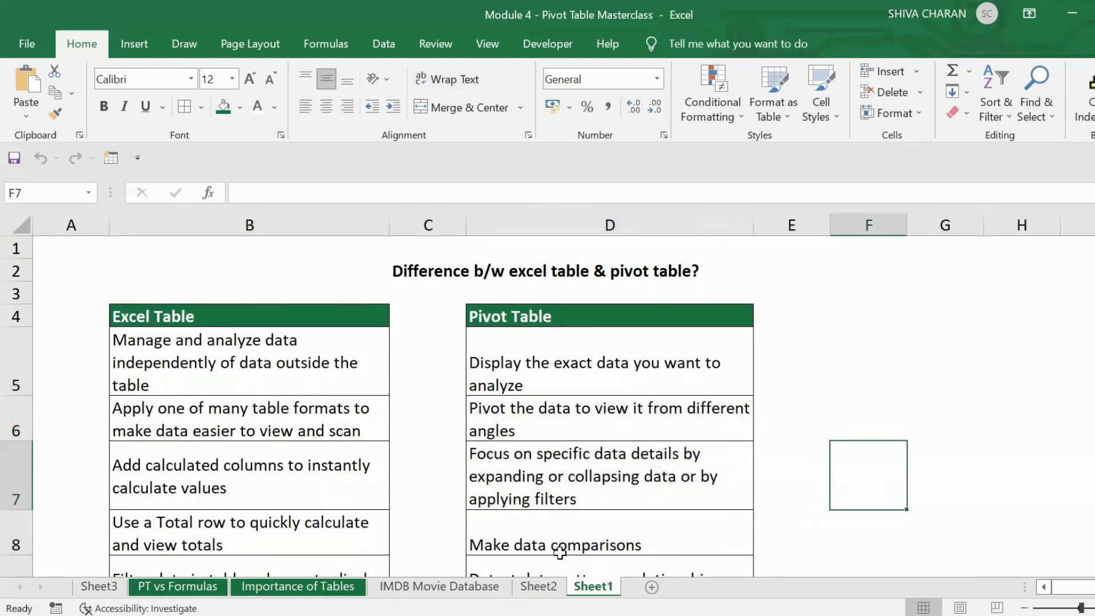
# - Return to the agenda on Sheet2 and look at the "Understanding source data" topic
pyautogui.click(533, 586)
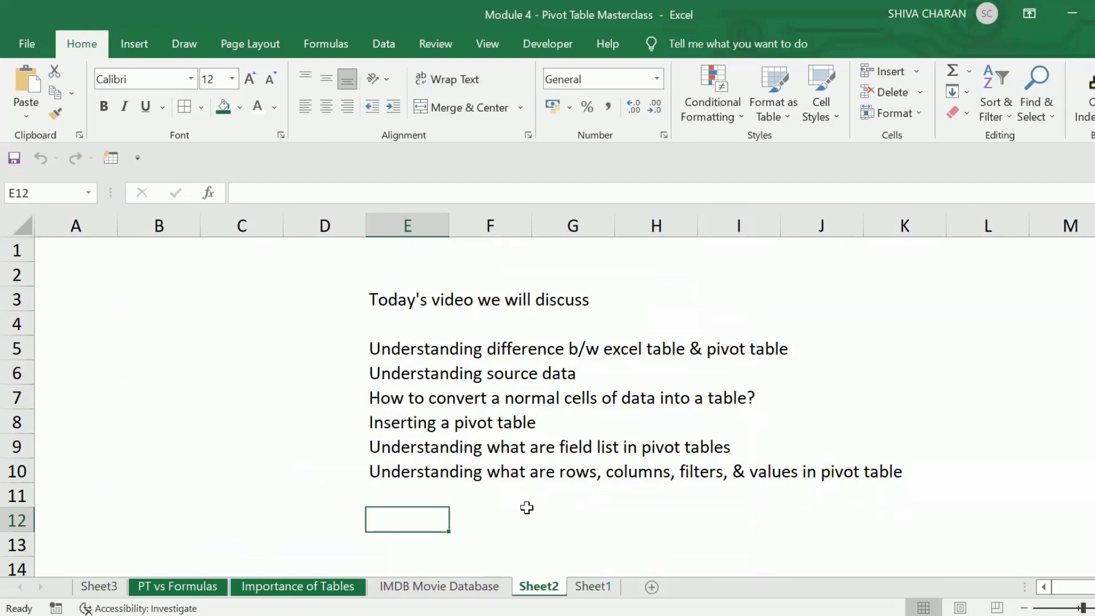
pyautogui.click(386, 368)
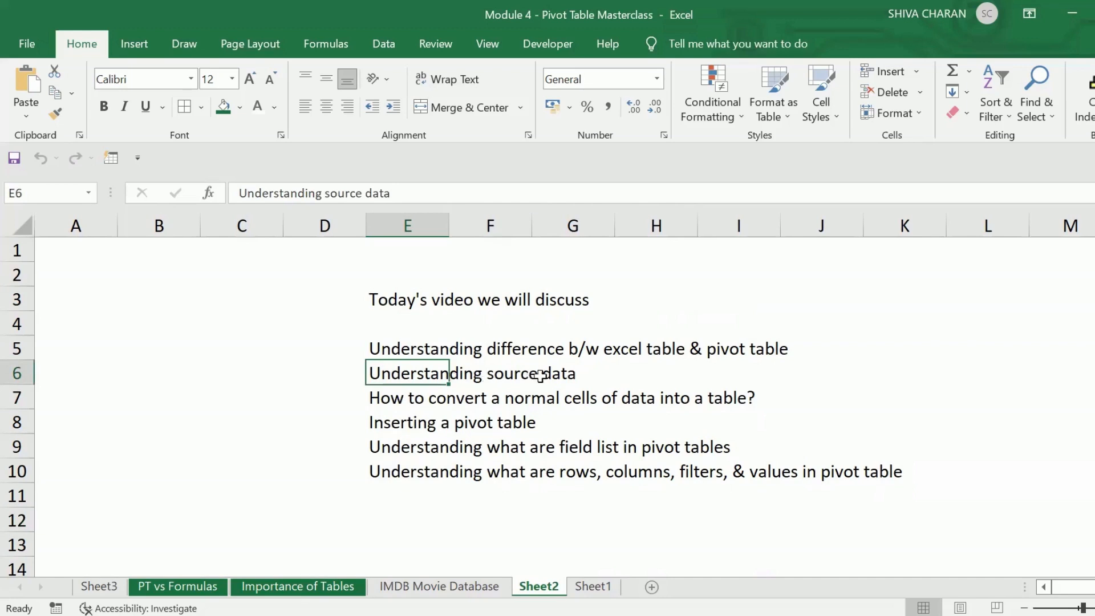
pyautogui.click(453, 537)
# - Open the IMDB Movie Database sheet and highlight the source data from Title to Lead Actor, down to row 18
pyautogui.click(443, 588)
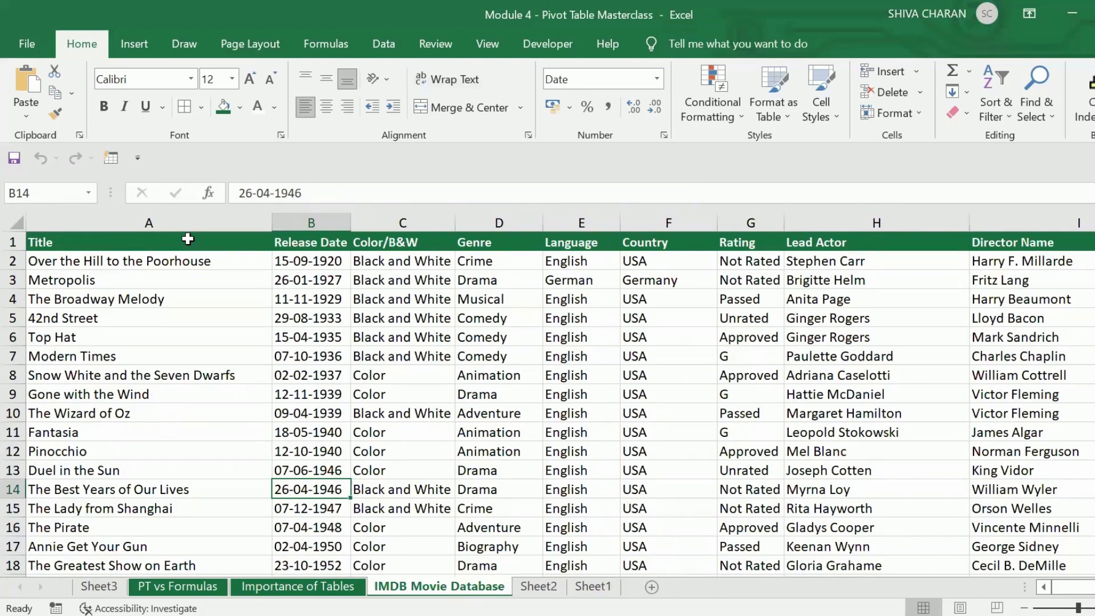
pyautogui.moveTo(187, 239); pyautogui.dragTo(947, 564)
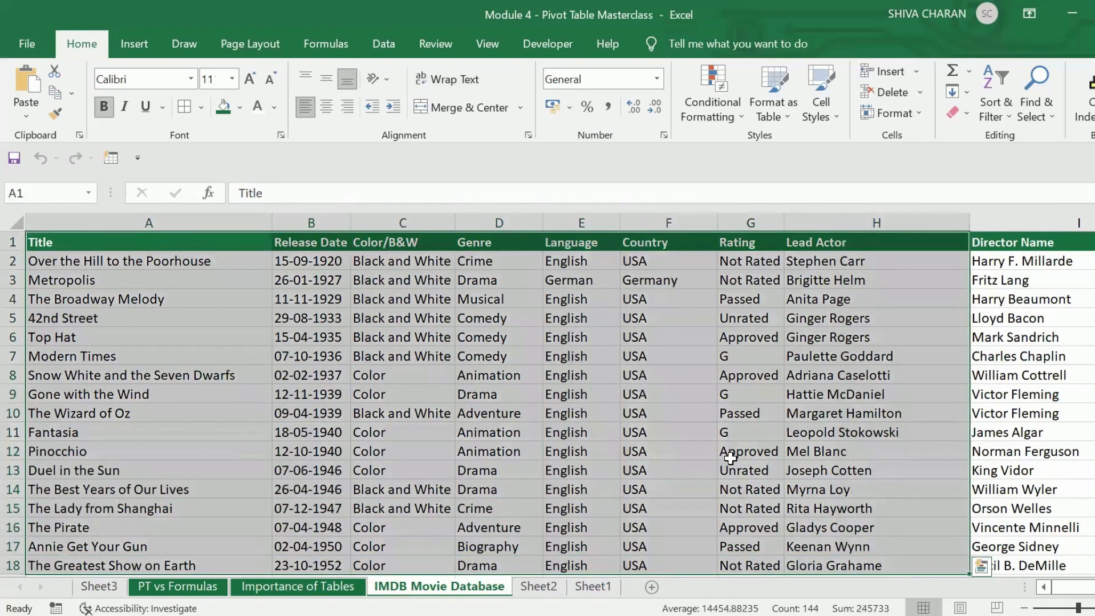
pyautogui.click(730, 456)
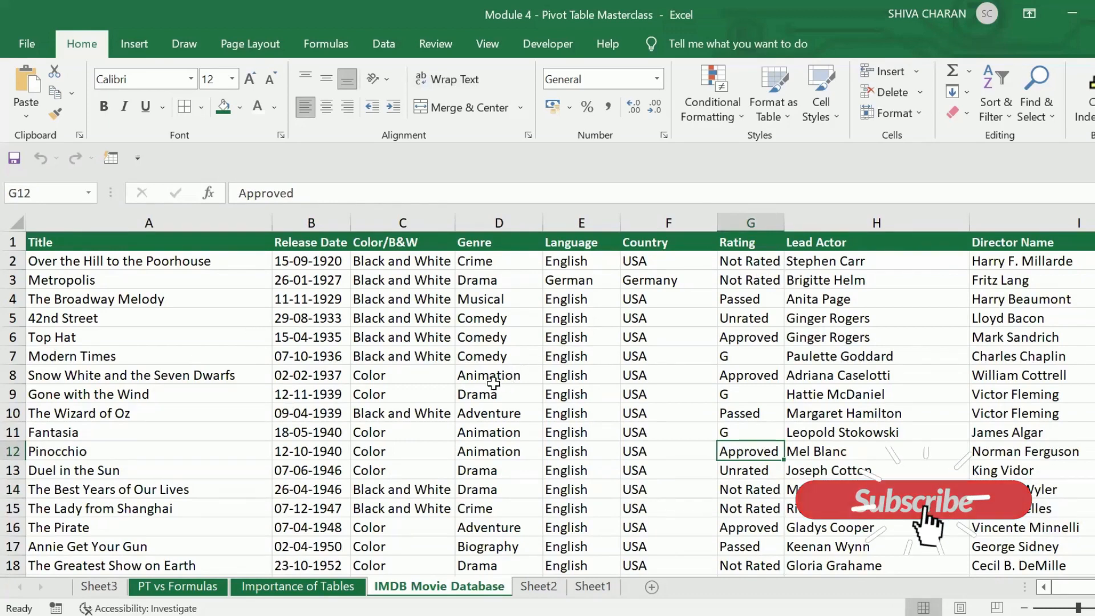
# - Go through the source data's column headers one by one from Title to Director FB Likes
pyautogui.click(215, 244)
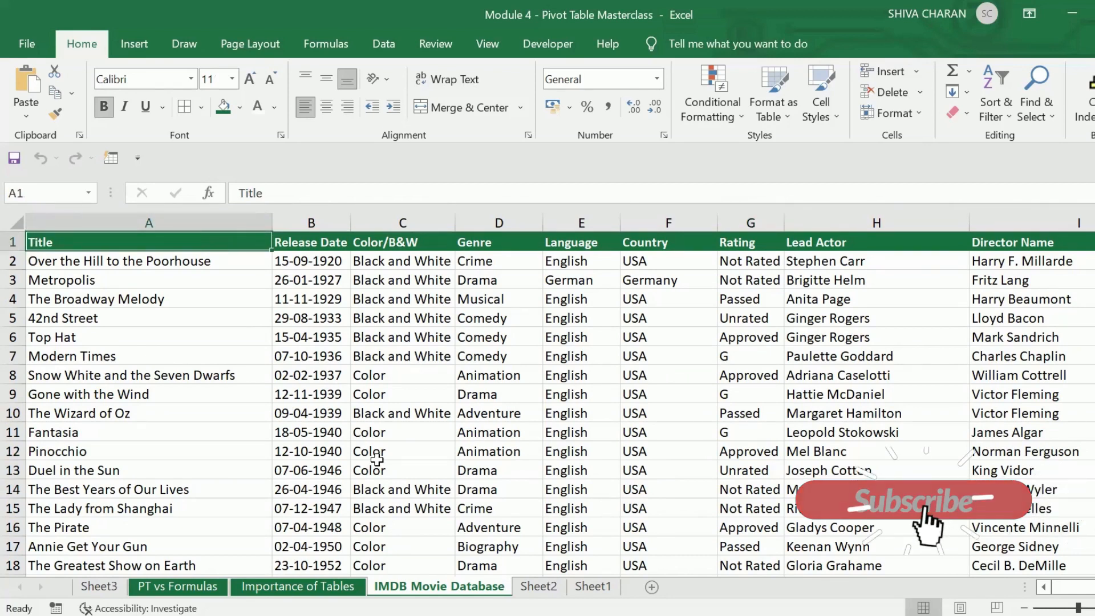
pyautogui.press('Right')
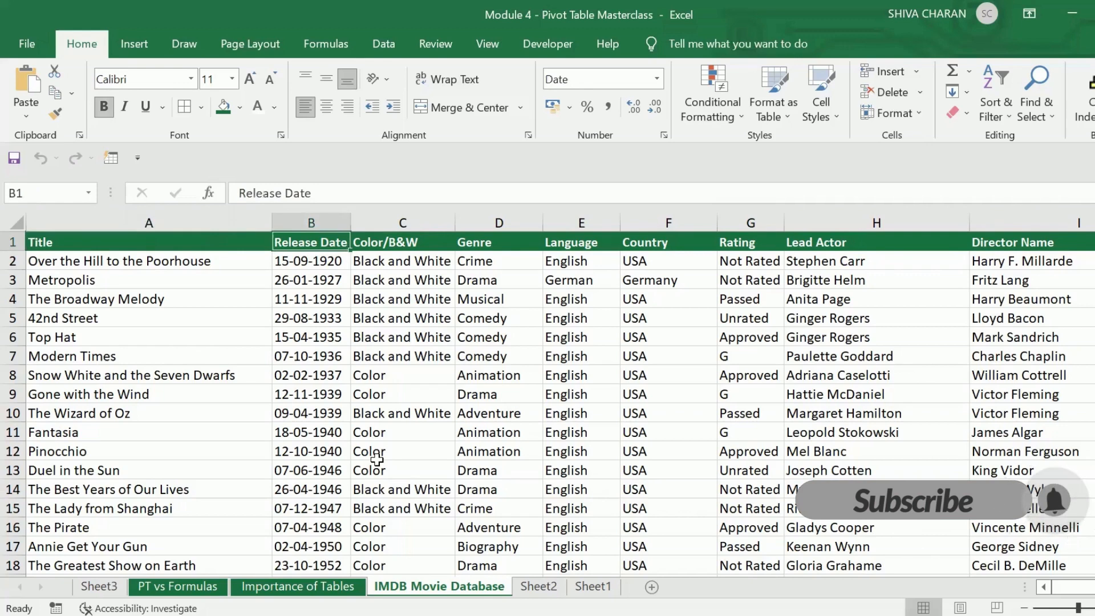
pyautogui.press('Right')
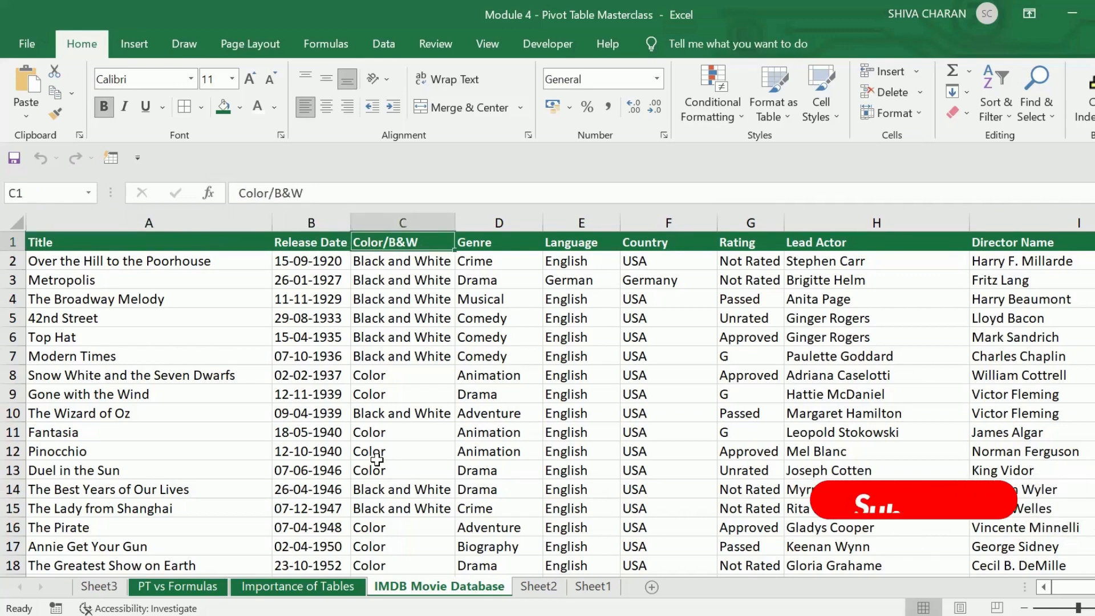
pyautogui.press('Right')
pyautogui.press('Right')
pyautogui.press('Right')
pyautogui.press('Right')
pyautogui.press('Right')
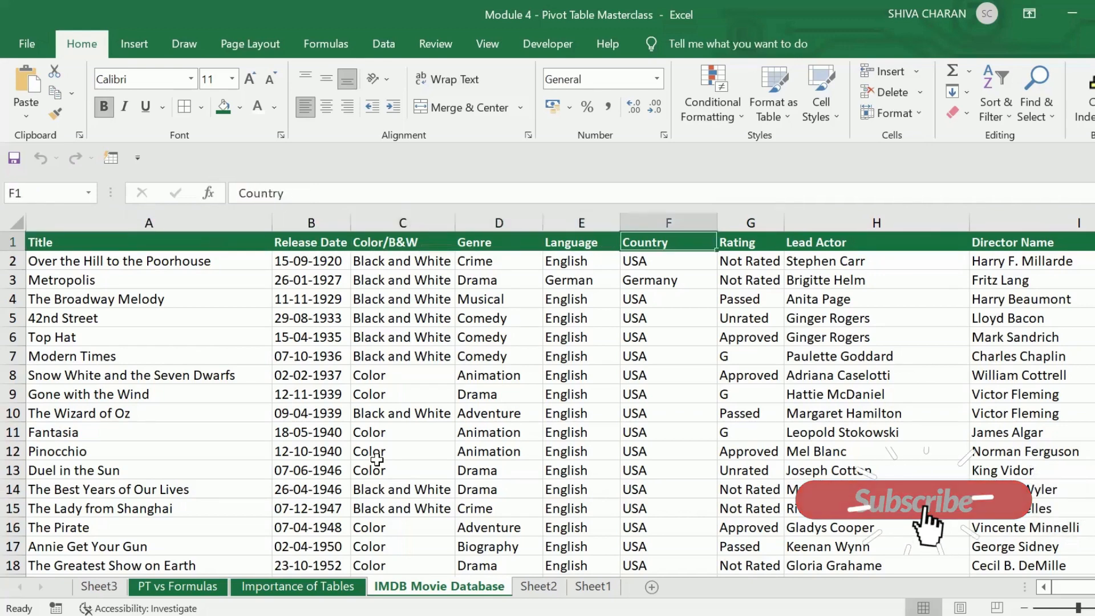
pyautogui.press('Right')
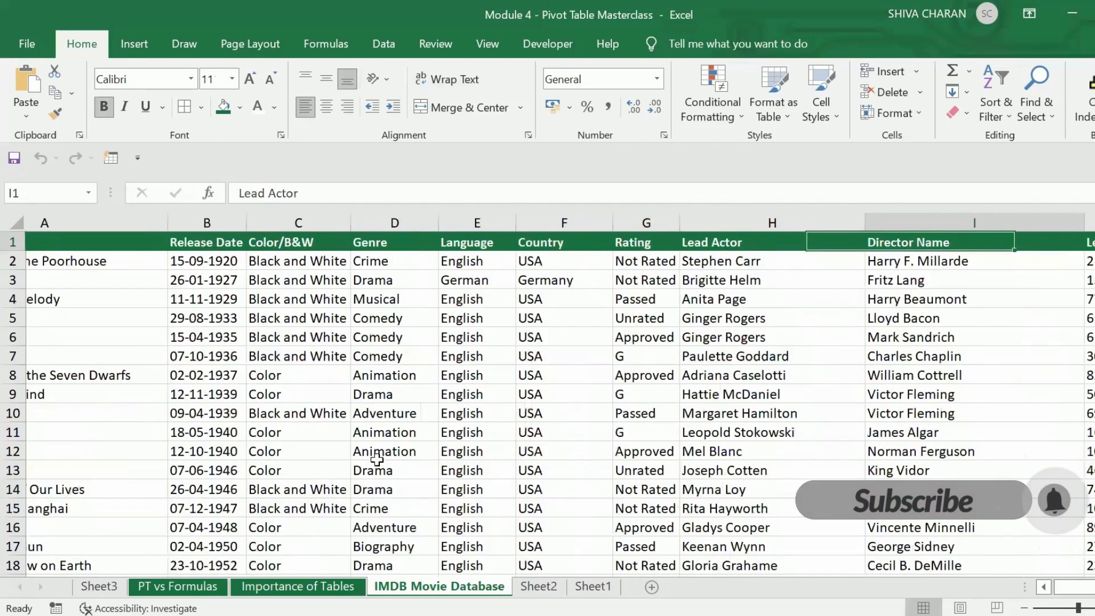
pyautogui.press('Right')
pyautogui.press('Right')
pyautogui.press('Right')
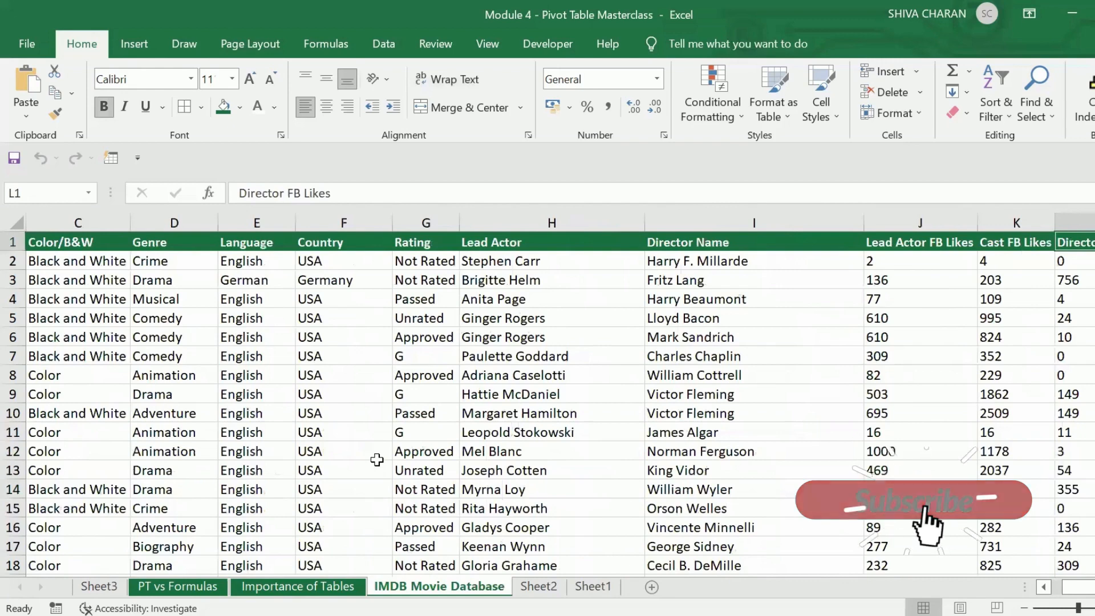
# - Go through the remaining source data headers one by one from Movie FB Likes to Duration (min)
pyautogui.press('Right')
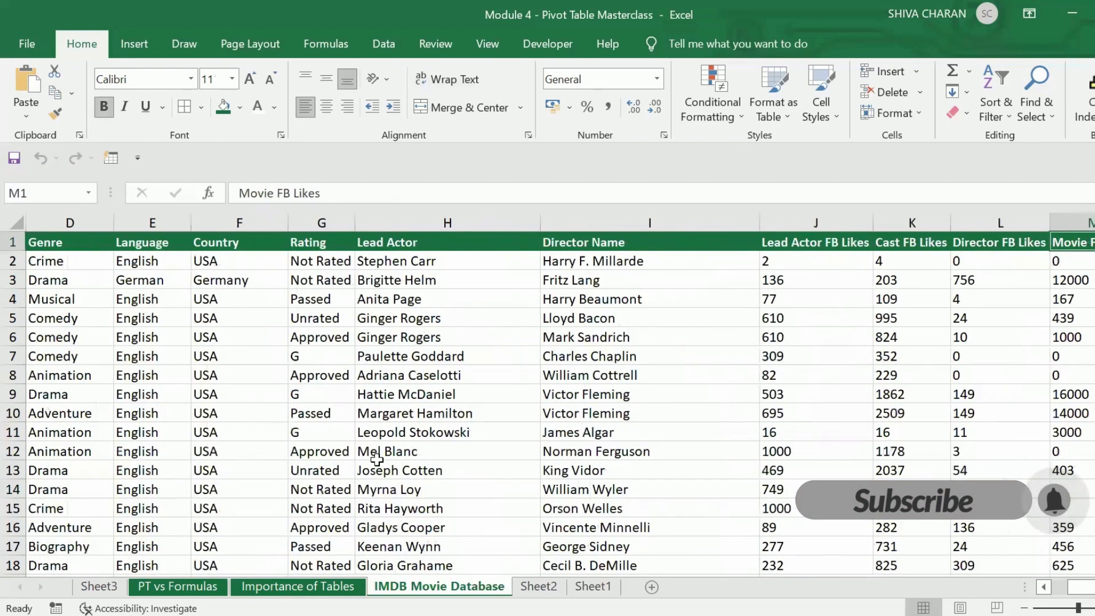
pyautogui.press('Right')
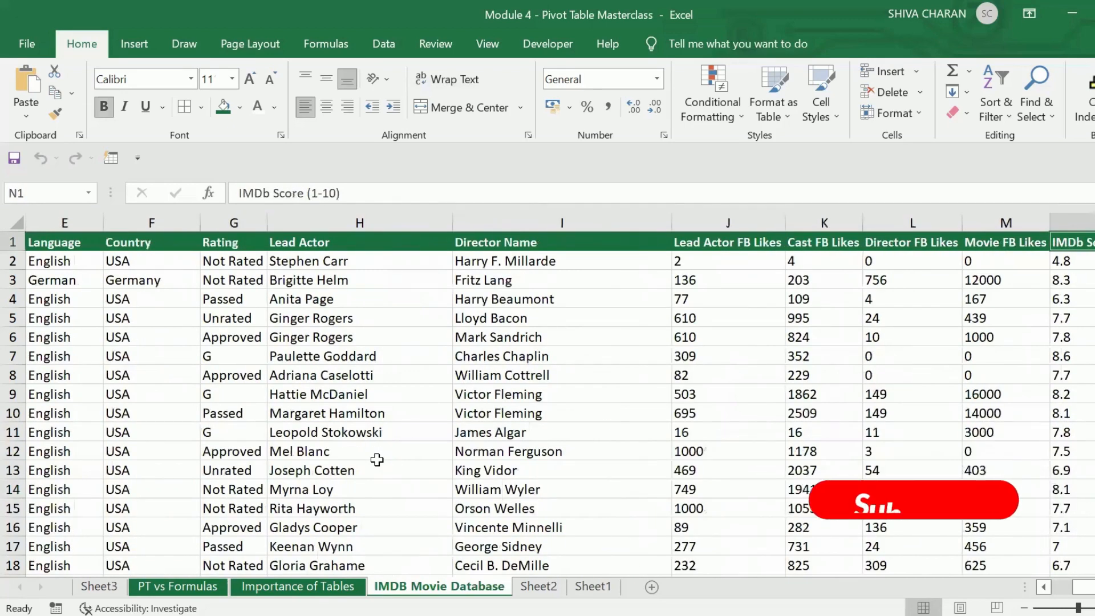
pyautogui.press('Right')
pyautogui.press('Left')
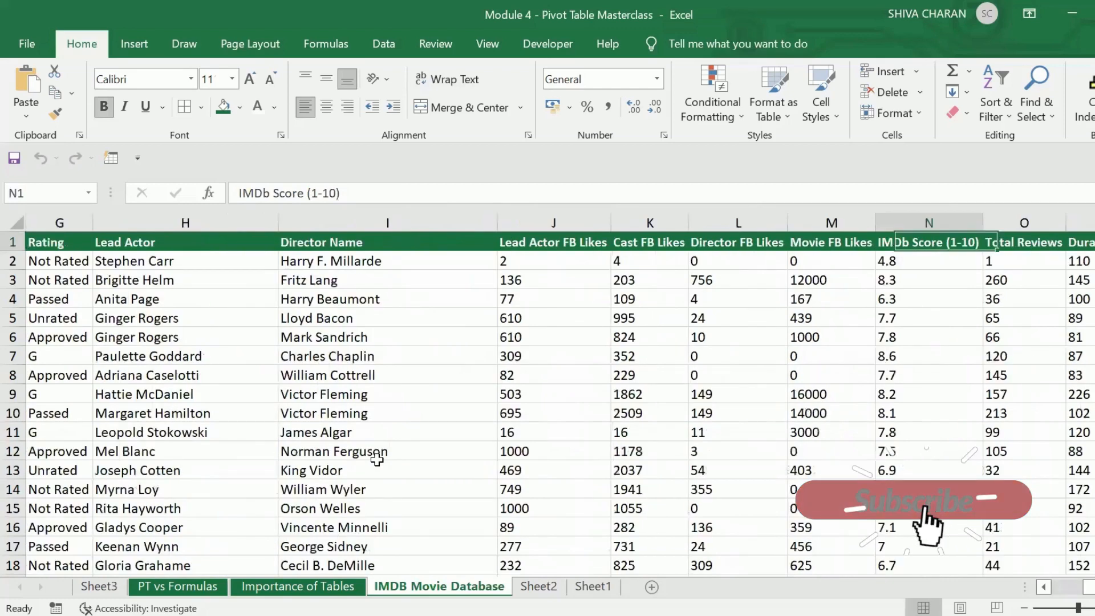
pyautogui.press('Right')
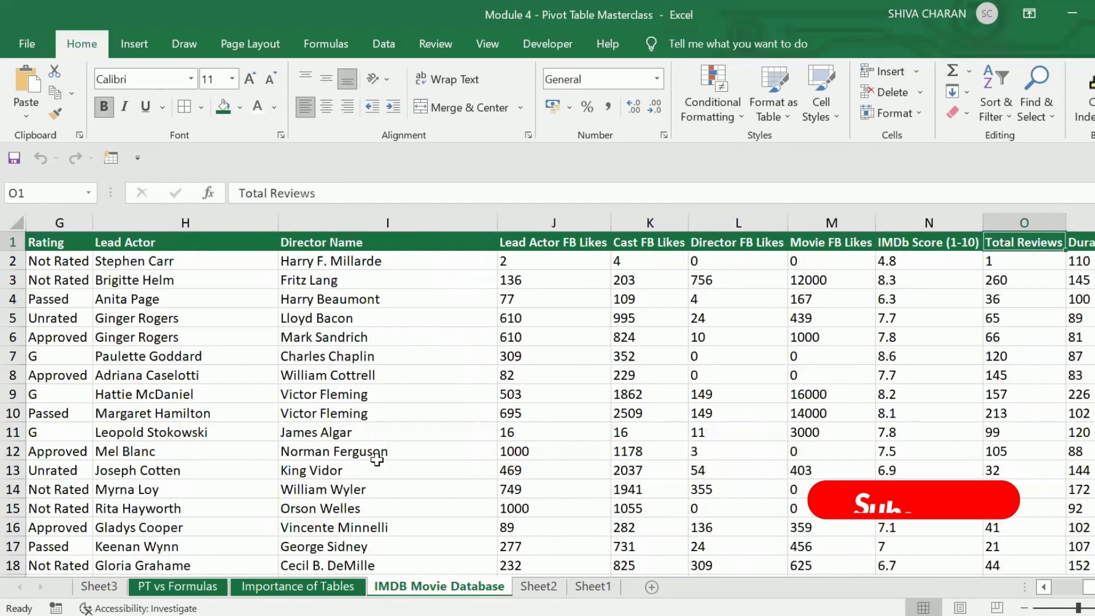
pyautogui.press('Right')
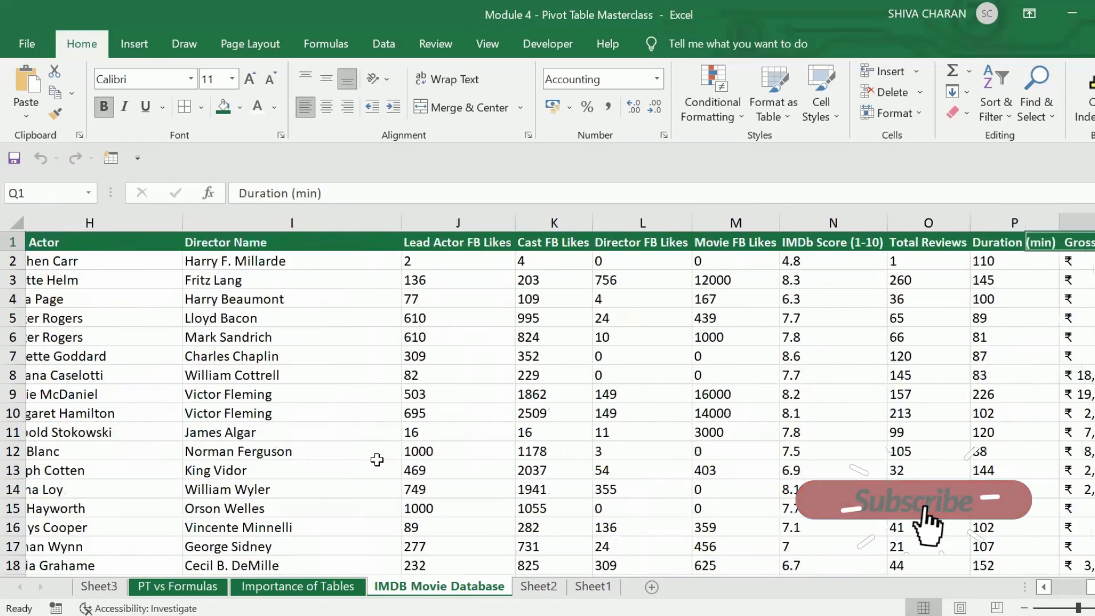
pyautogui.press('Right')
pyautogui.press('Left')
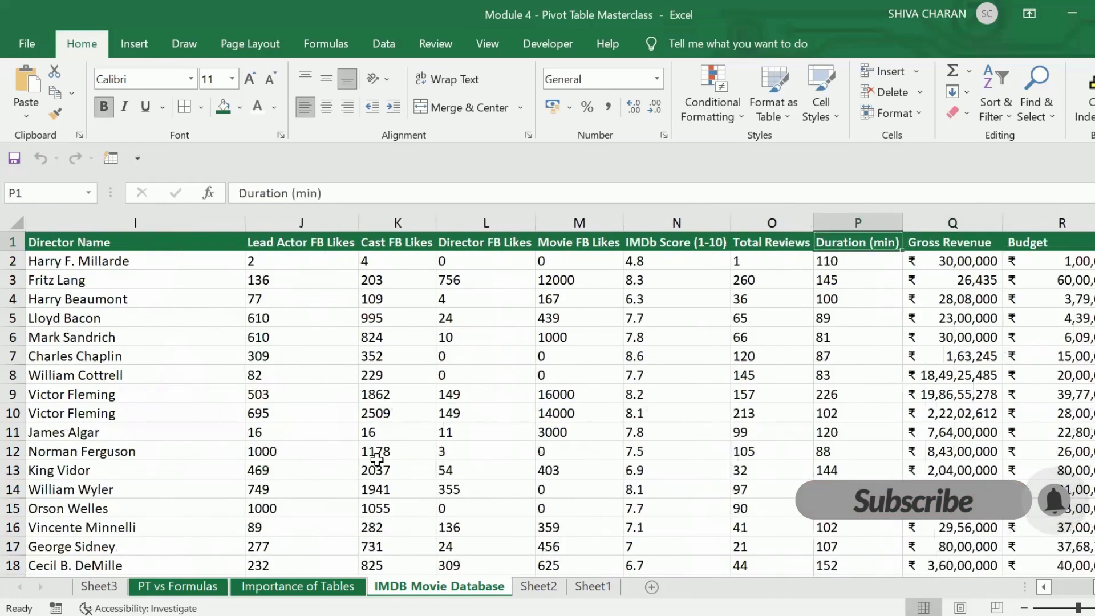
# - Go back along the header row to Title and look at sample entries in the Title and Language columns
pyautogui.press('Left')
pyautogui.press('Left')
pyautogui.press('Left')
pyautogui.press('Left')
pyautogui.press('Left')
pyautogui.press('Left')
pyautogui.press('Left')
pyautogui.press('Left')
pyautogui.press('Left')
pyautogui.press('Left')
pyautogui.press('Left')
pyautogui.press('Left')
pyautogui.press('Left')
pyautogui.press('Left')
pyautogui.press('Left')
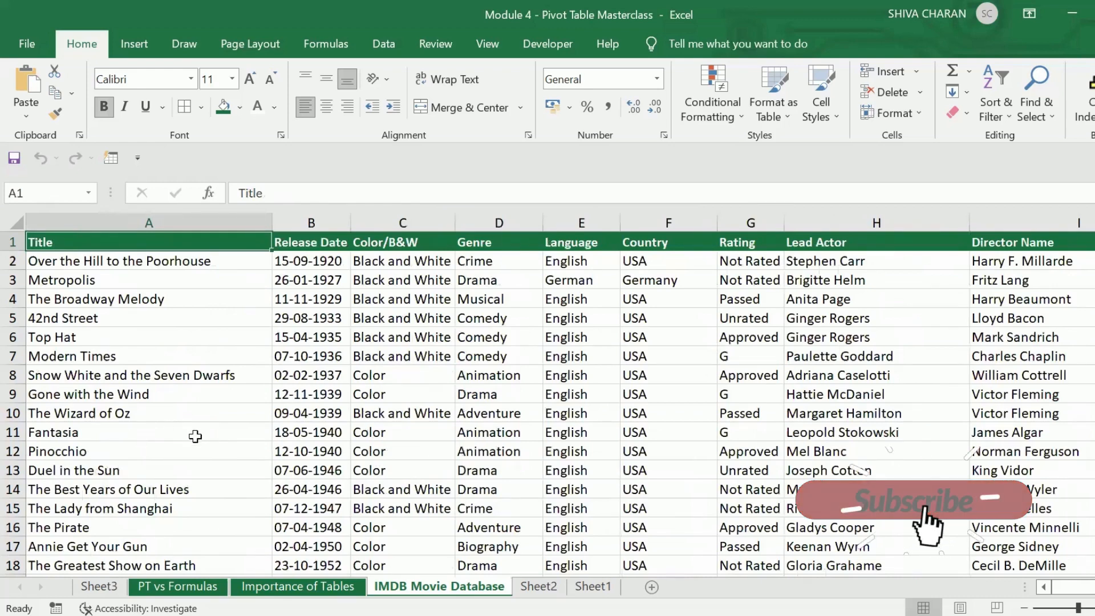
pyautogui.click(172, 432)
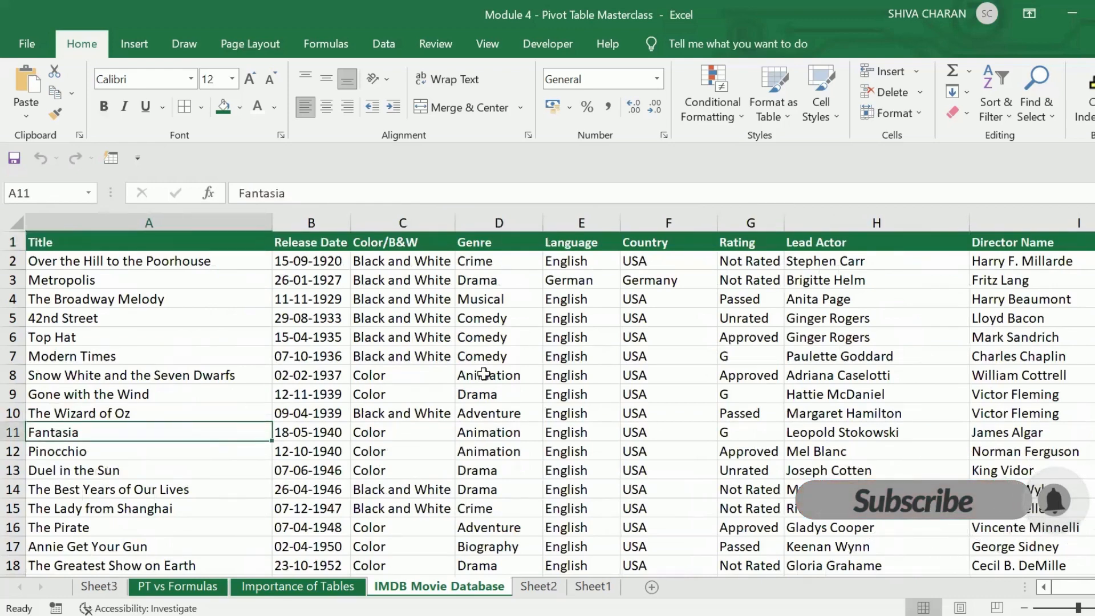
pyautogui.click(576, 378)
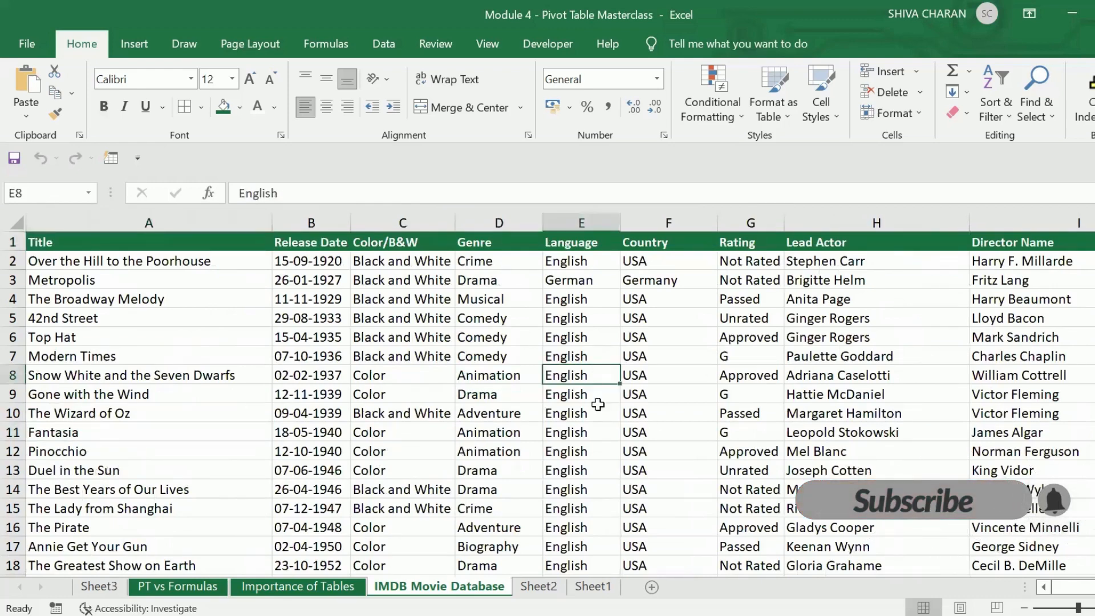
# - Check the agenda topic on converting normal cells into a table on Sheet2, and return to the IMDB Movie Database sheet
pyautogui.click(539, 586)
pyautogui.click(390, 401)
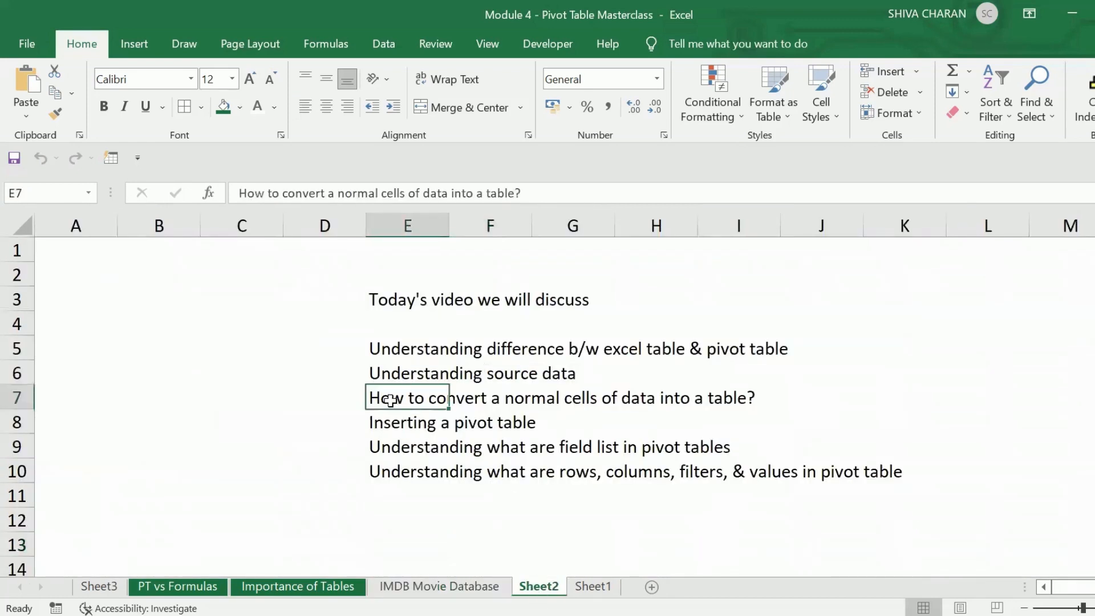
pyautogui.click(450, 587)
# - Highlight blocks of the plain source data repeatedly, starting from the Title header, to examine the cells that form the table
pyautogui.moveTo(191, 245); pyautogui.dragTo(656, 490)
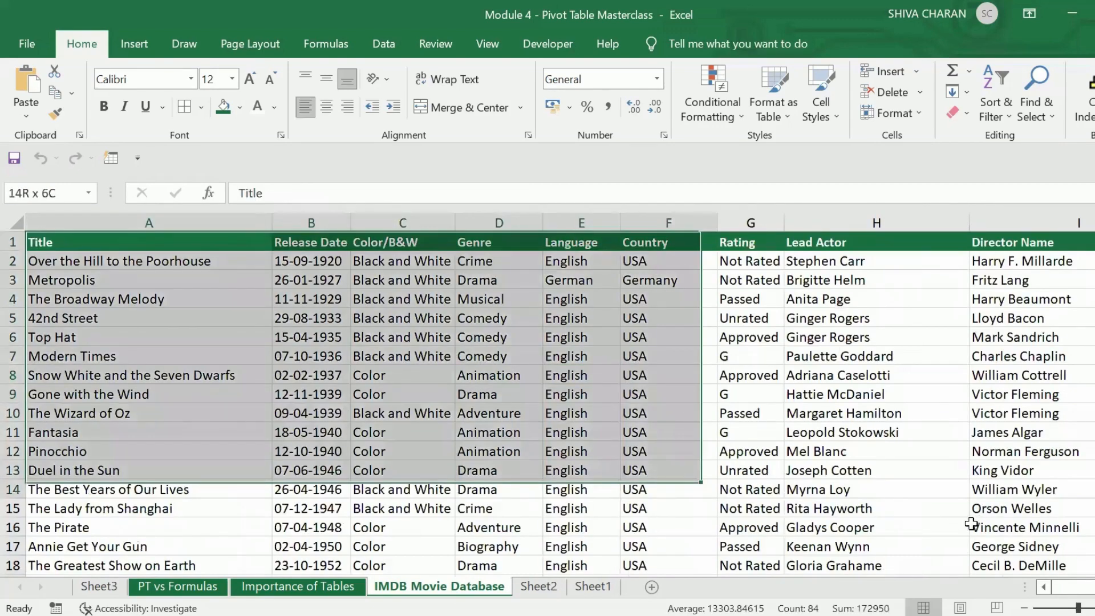
pyautogui.click(910, 487)
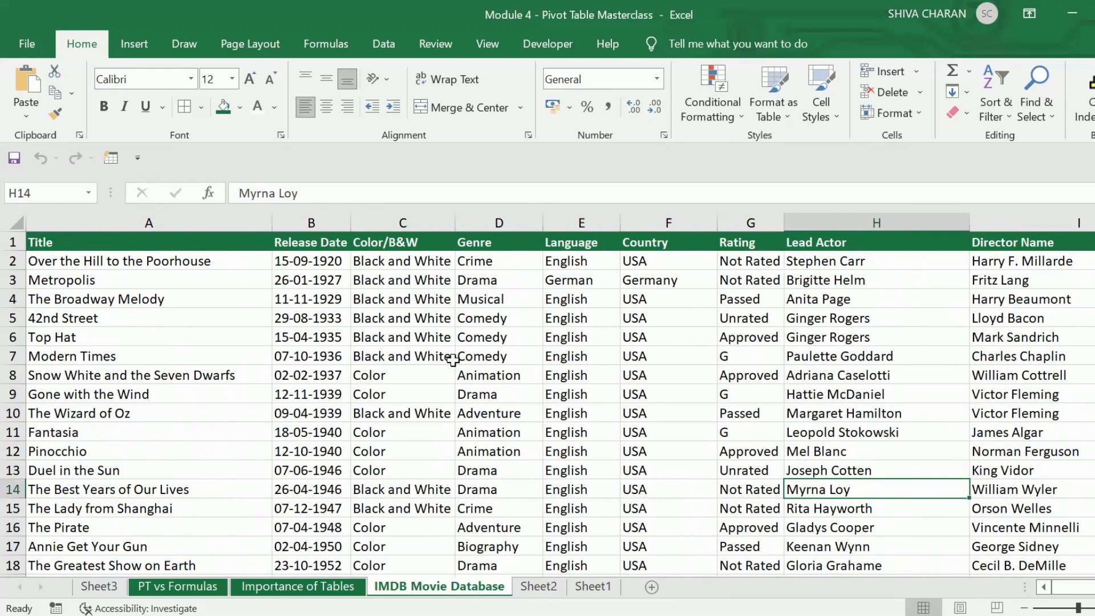
pyautogui.click(221, 245)
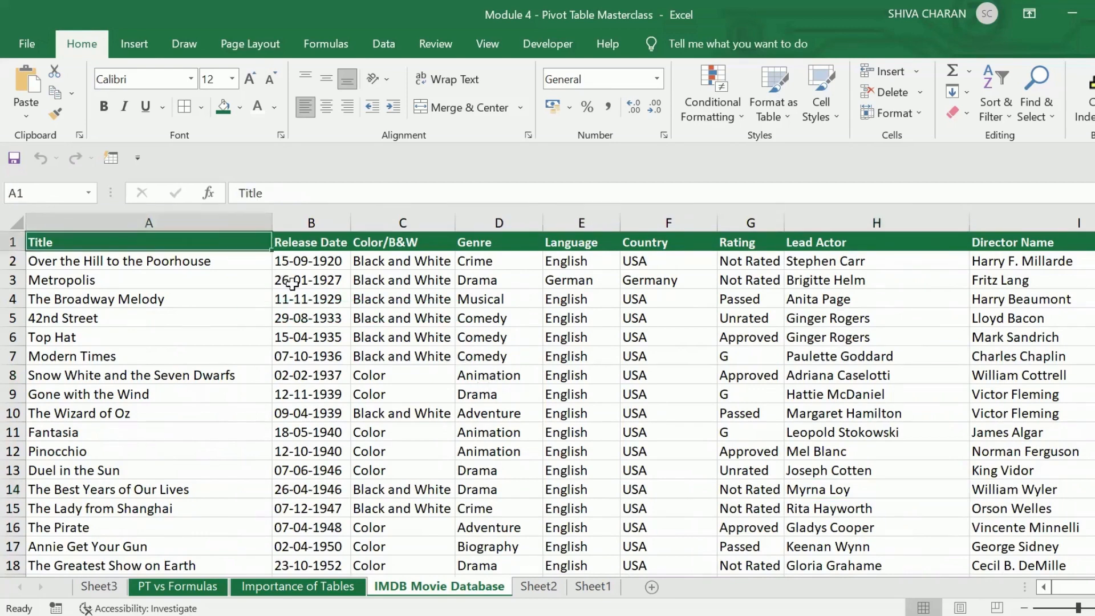
pyautogui.moveTo(292, 282); pyautogui.dragTo(1004, 527)
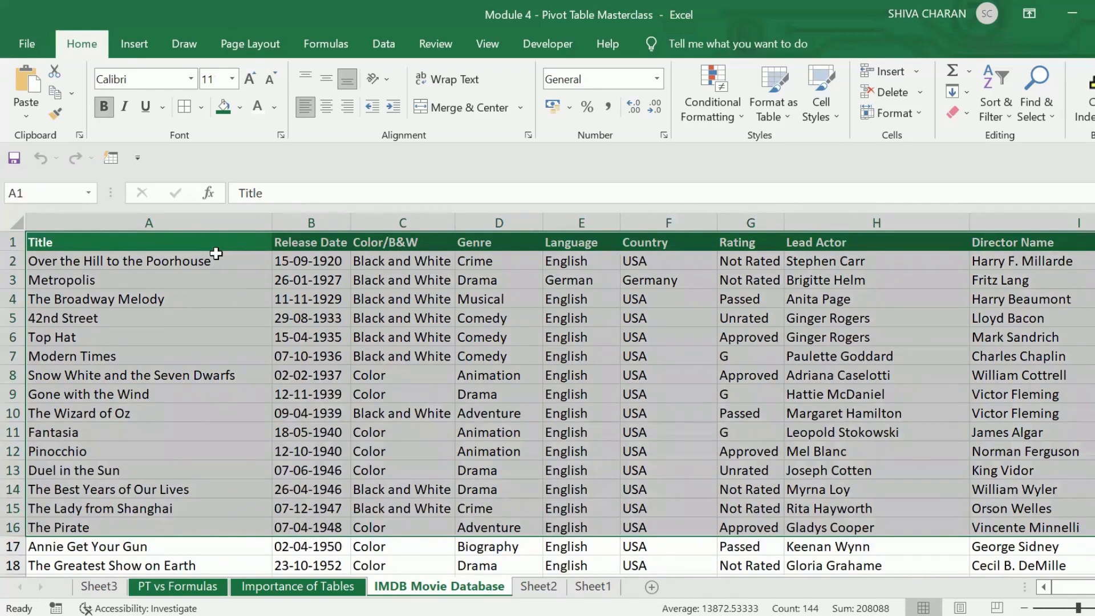
pyautogui.moveTo(208, 246); pyautogui.dragTo(536, 446)
pyautogui.click(571, 490)
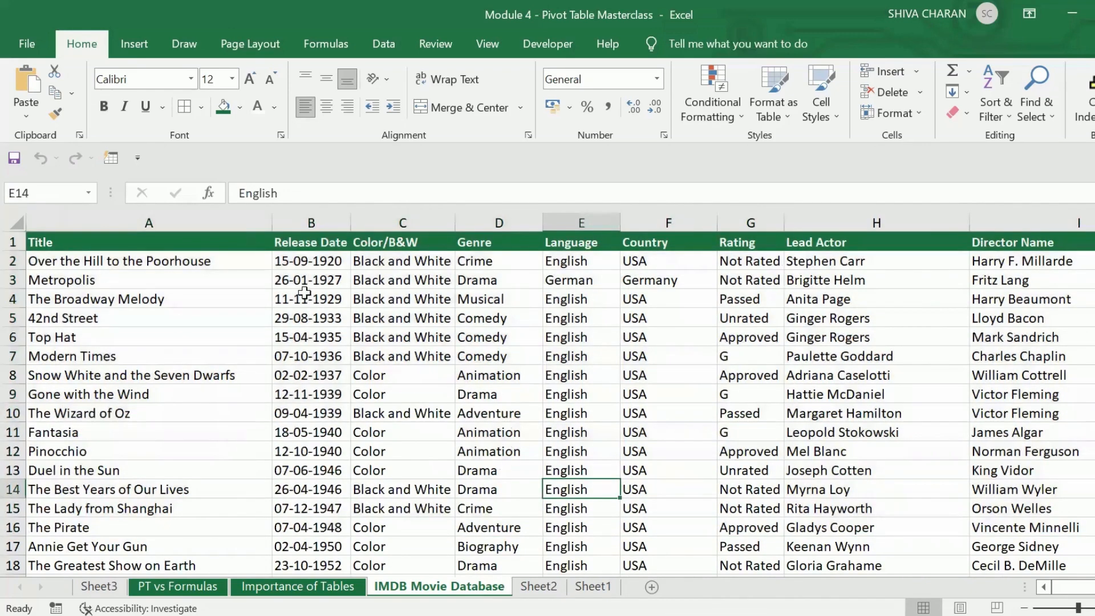
pyautogui.moveTo(227, 244); pyautogui.dragTo(961, 510)
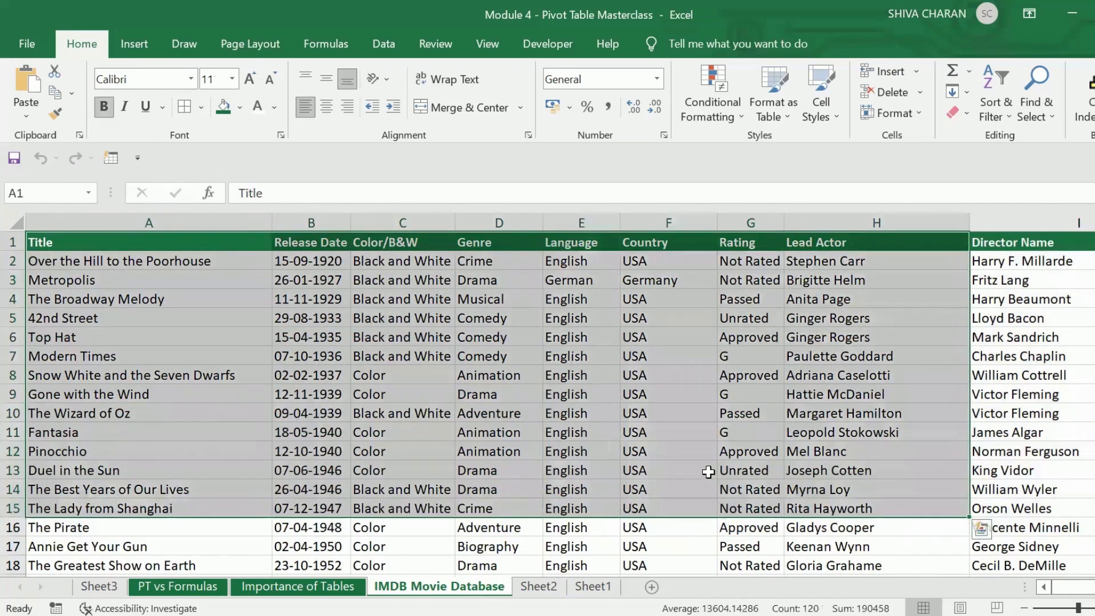
pyautogui.click(706, 471)
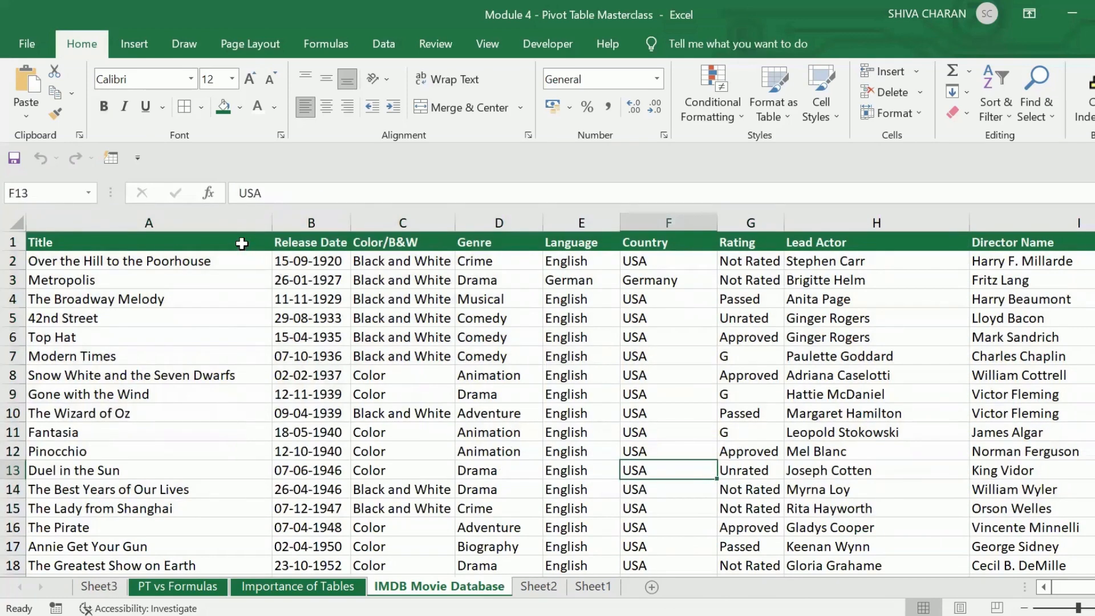
pyautogui.moveTo(240, 242); pyautogui.dragTo(500, 485)
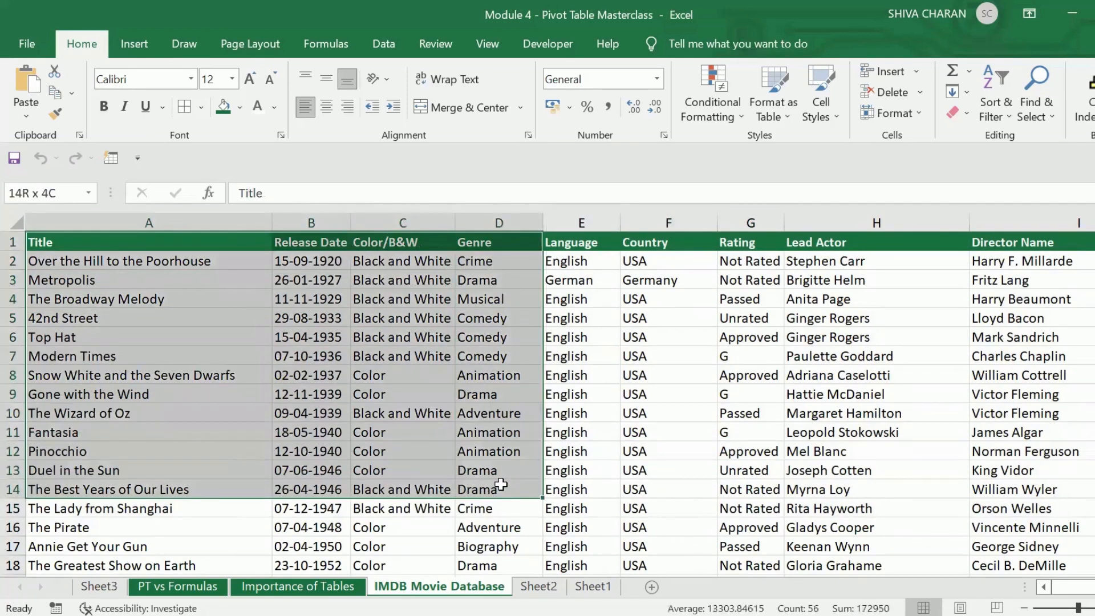
pyautogui.click(635, 464)
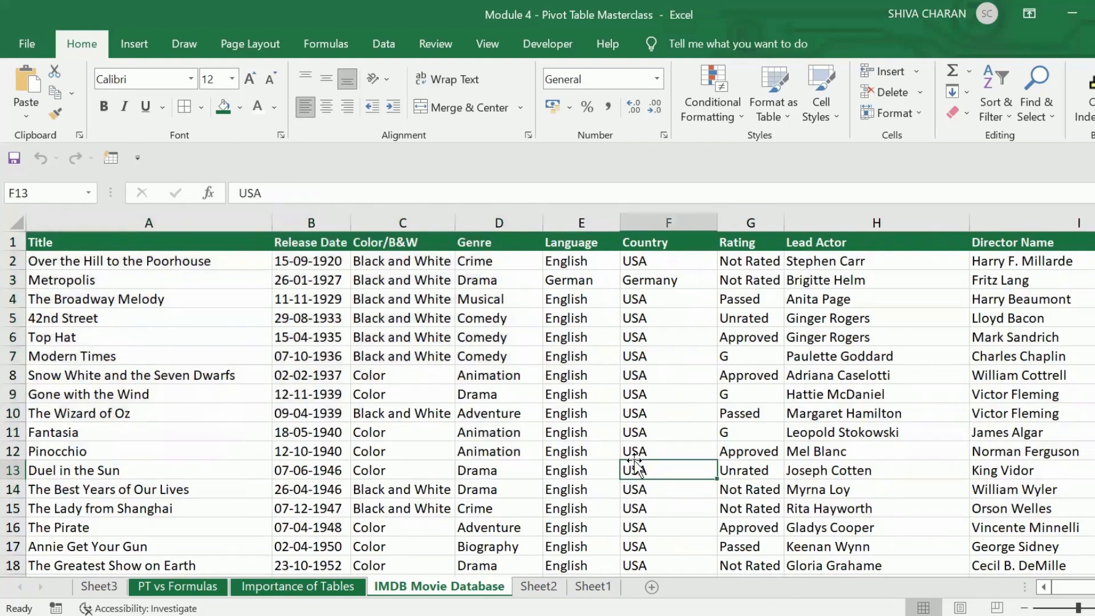
# - Convert the movie data into an Excel table with headers, reselecting the range $A$1:$R$3726 as its source
pyautogui.click(648, 375)
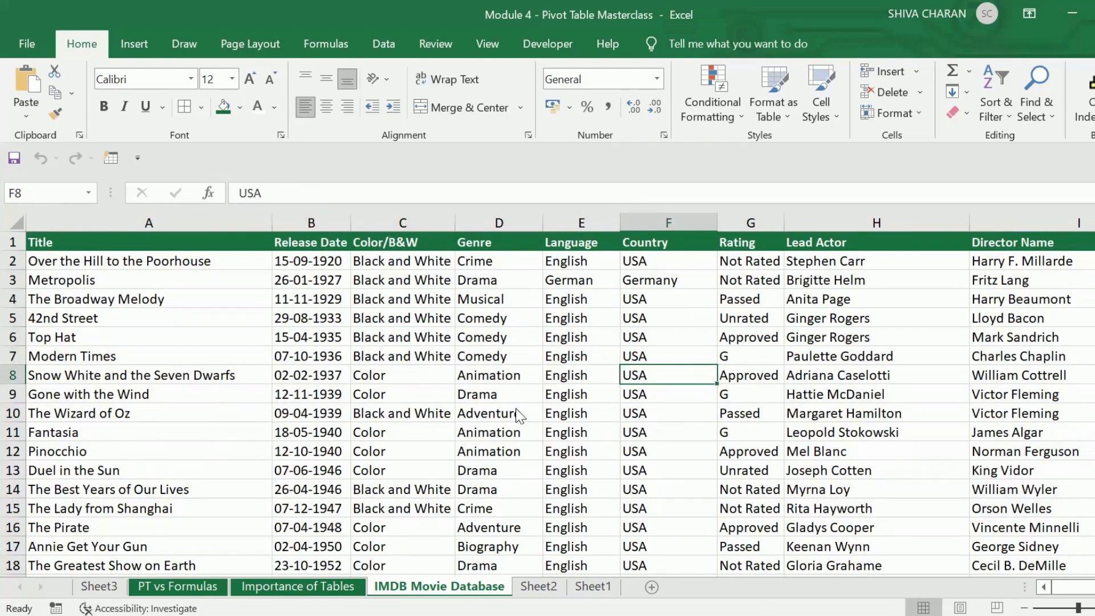
pyautogui.hotkey('ctrl', 't')
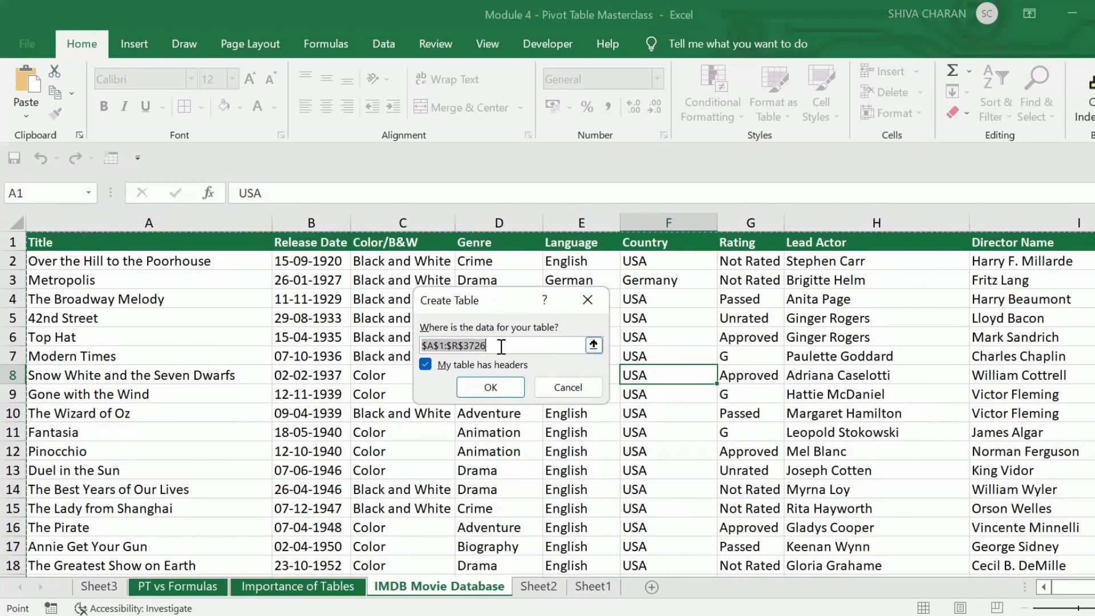
pyautogui.press('BackSpace')
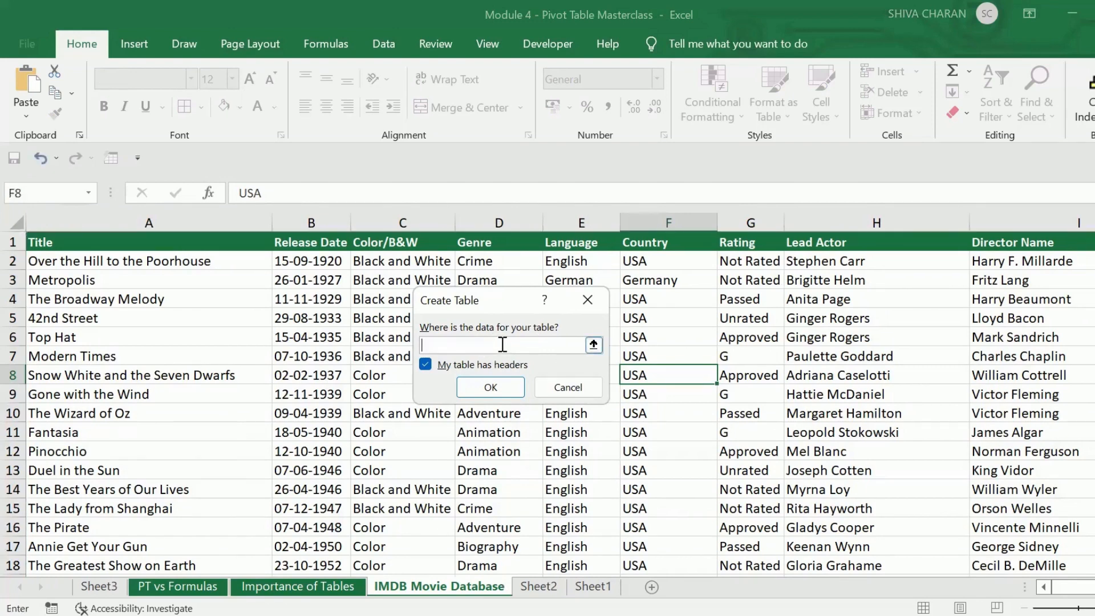
pyautogui.click(229, 243)
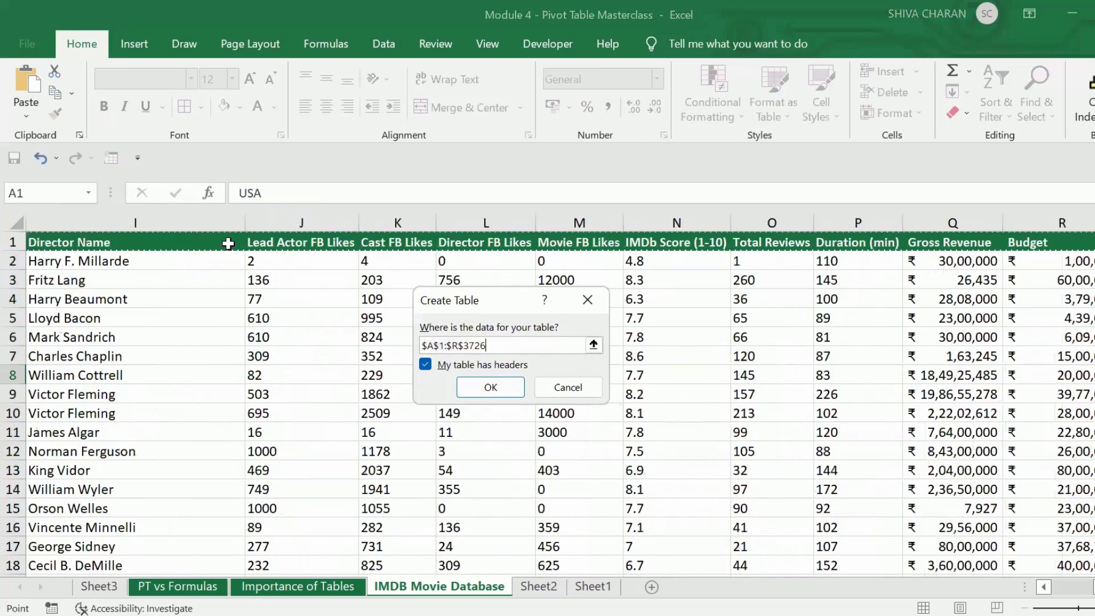
pyautogui.hotkey('ctrl', 'shift', 'Down')
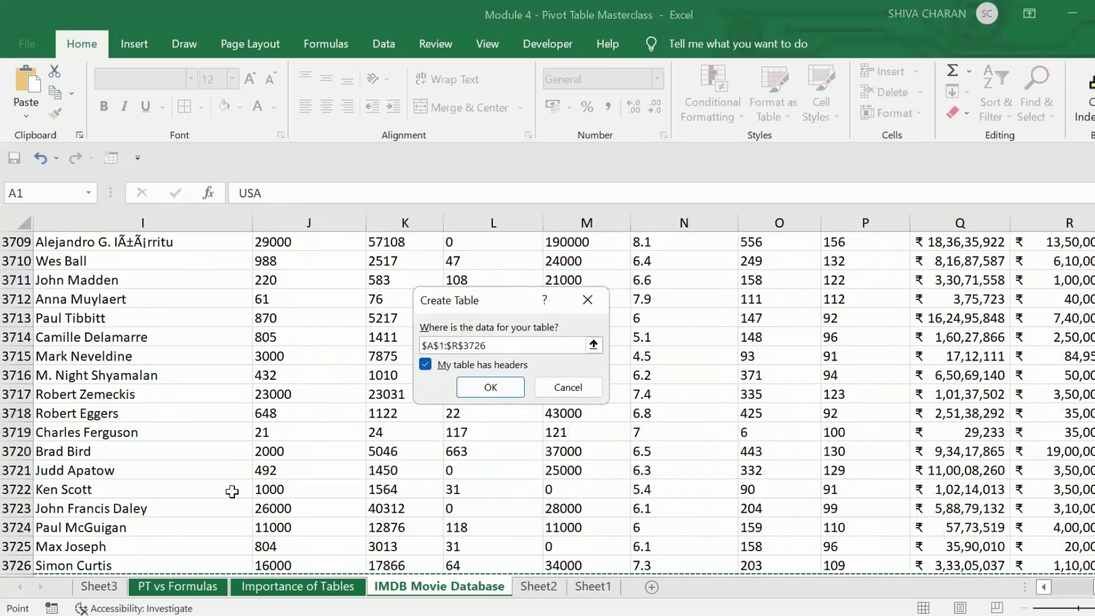
pyautogui.scroll(-1, 187, 512)
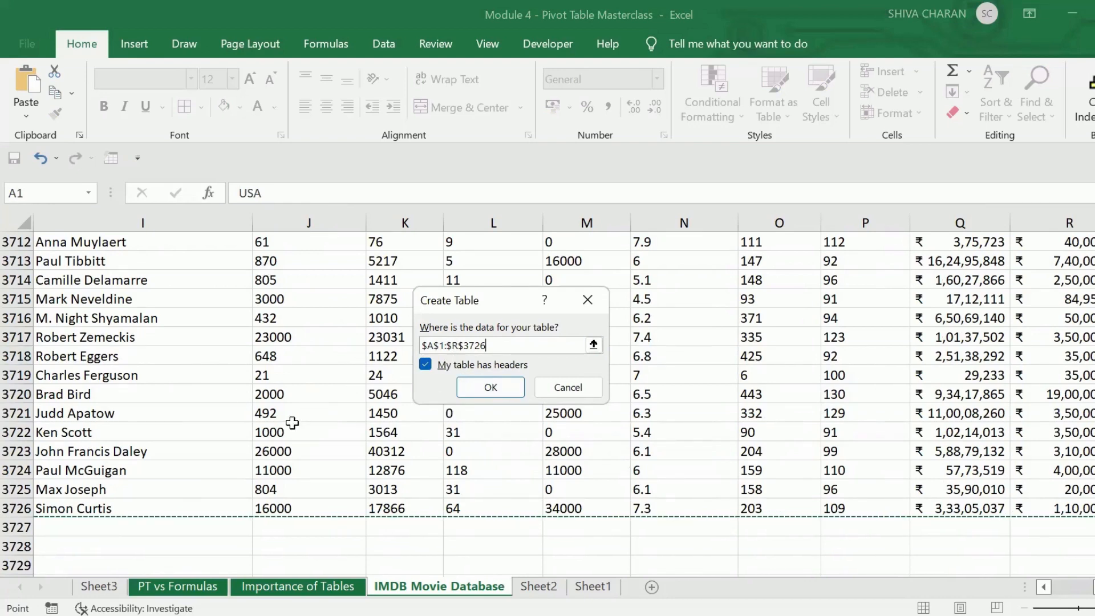
pyautogui.hotkey('ctrl', 'BackSpace')
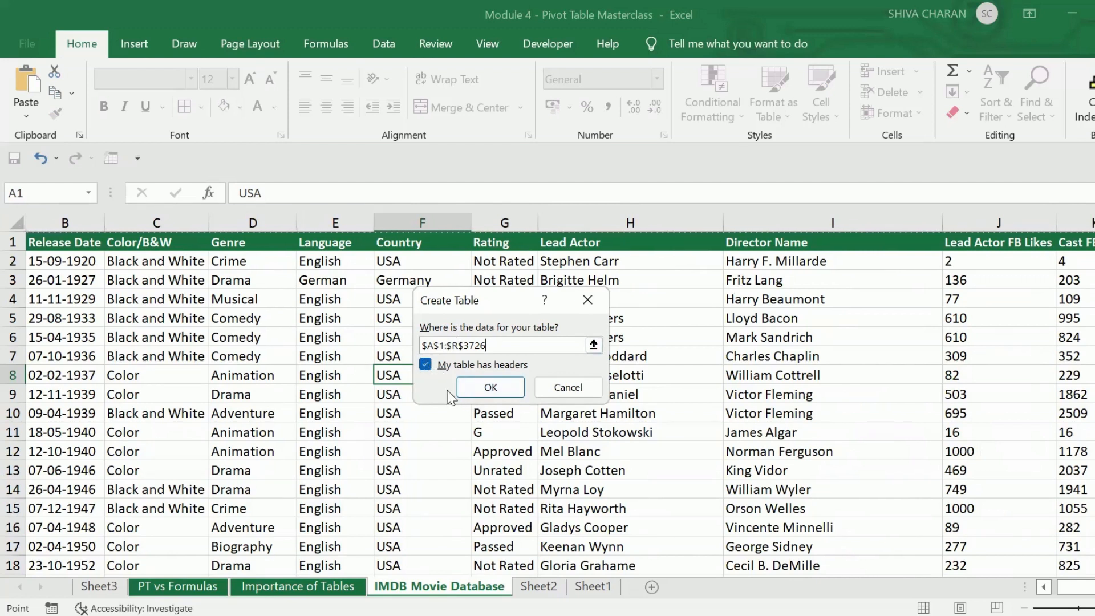
pyautogui.click(469, 388)
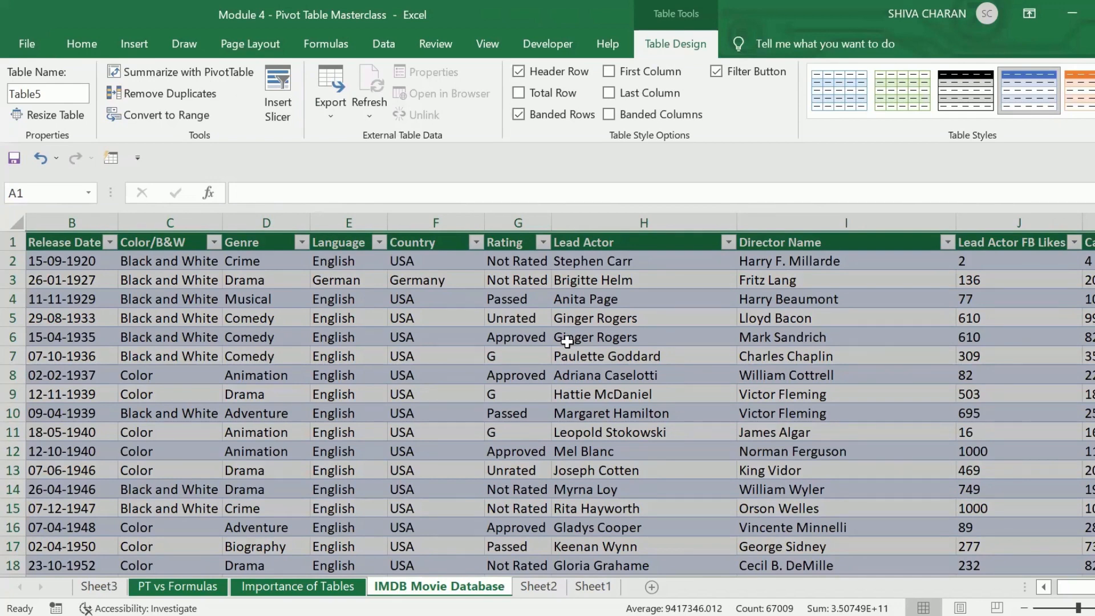
# - Look across row 8 of the new table from Lead Actor past the Budget column to inspect its formatting and filters
pyautogui.click(637, 377)
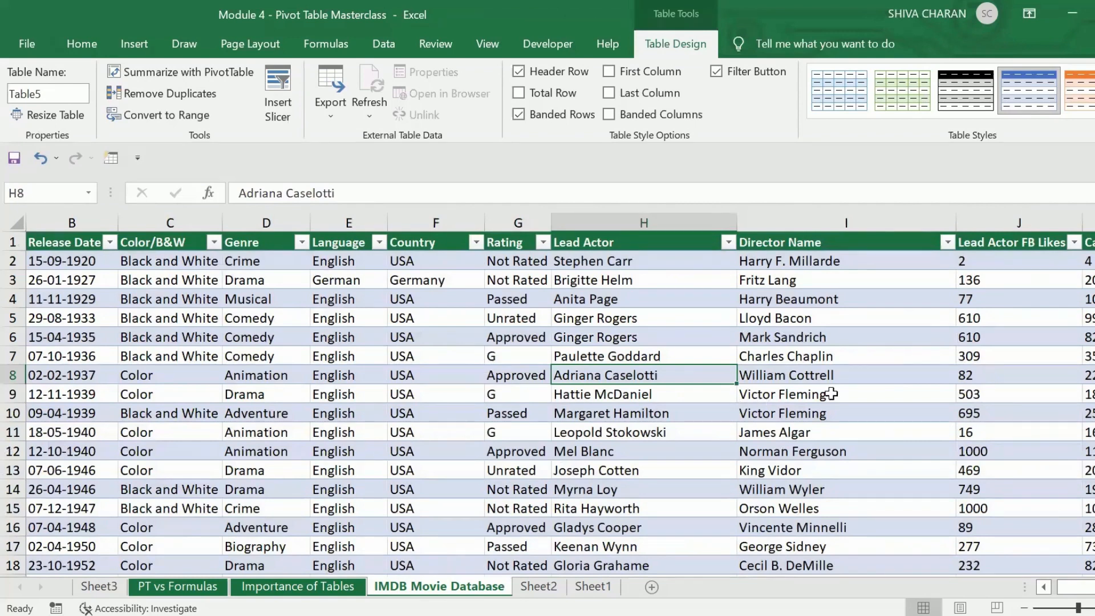
pyautogui.click(872, 371)
pyautogui.press('Right')
pyautogui.press('Right')
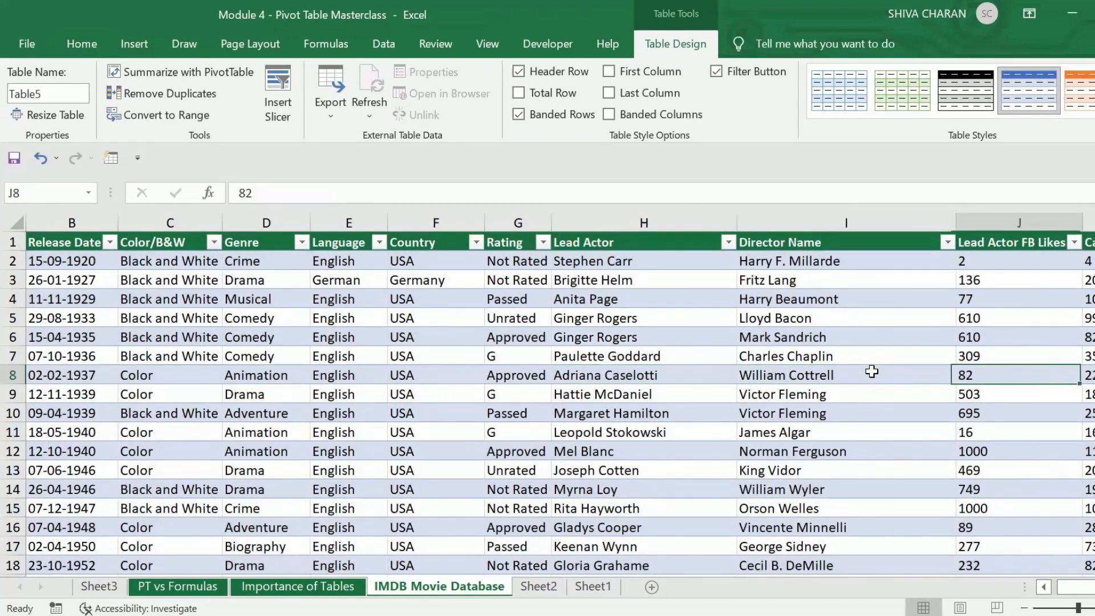
pyautogui.press('Right')
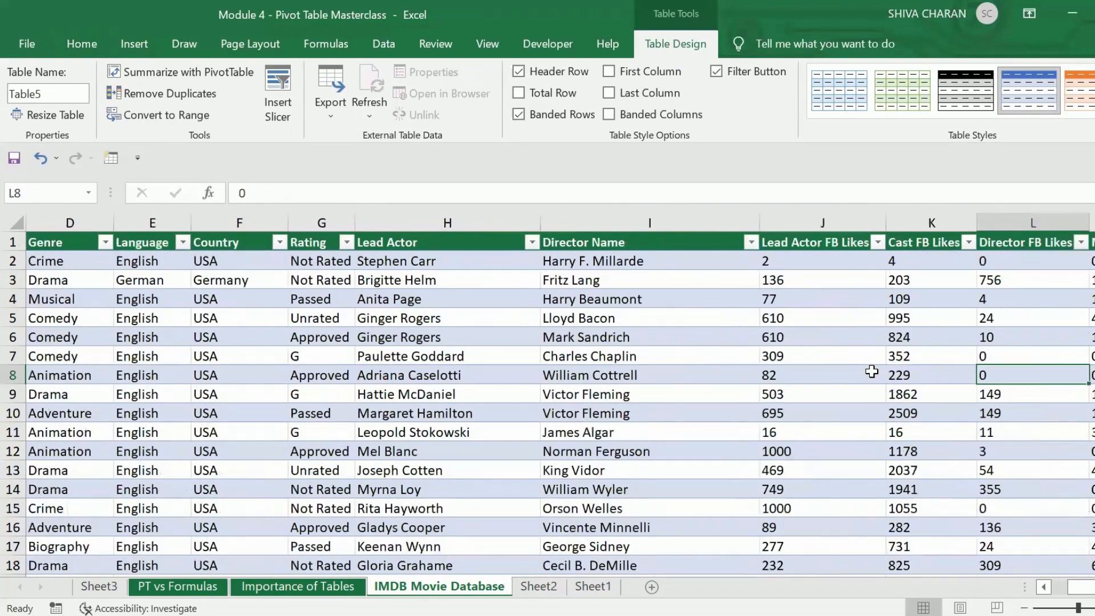
pyautogui.press('Right')
pyautogui.press('Right')
pyautogui.press('Right')
pyautogui.press('Right')
pyautogui.press('Right')
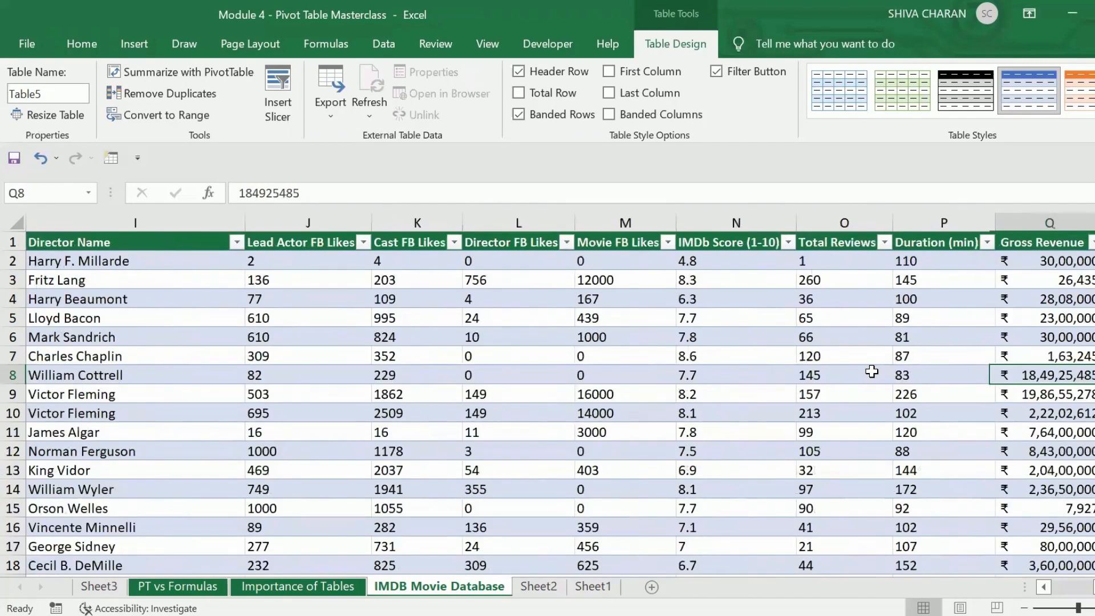
pyautogui.press('Right')
pyautogui.press('Right')
pyautogui.press('Right')
pyautogui.press('Right')
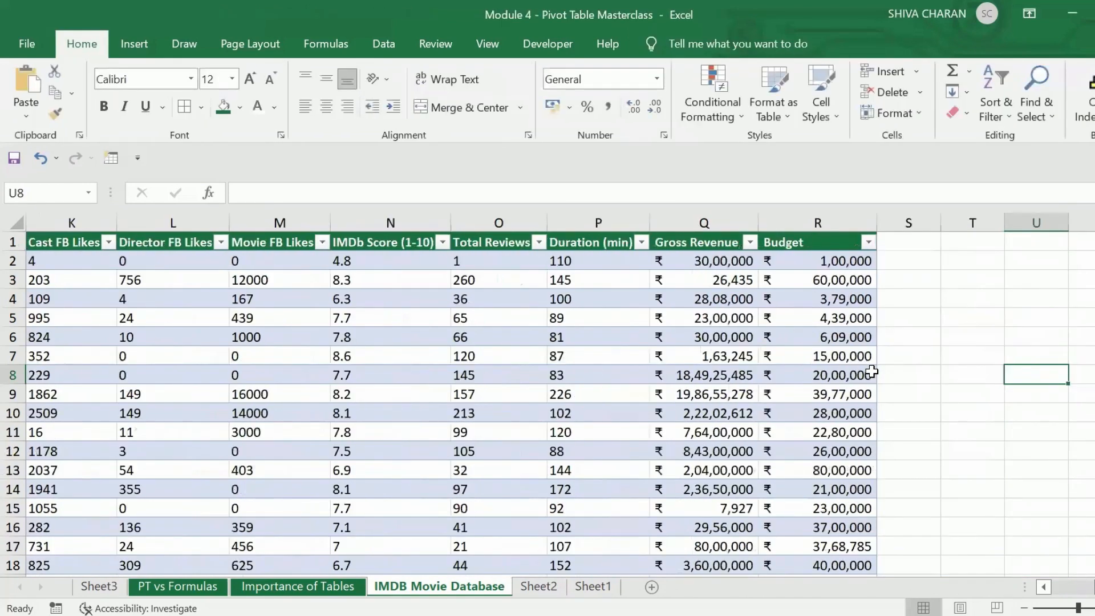
# - Select cells inside, outside and again inside the table to compare when the Table Design tools are available
pyautogui.click(607, 371)
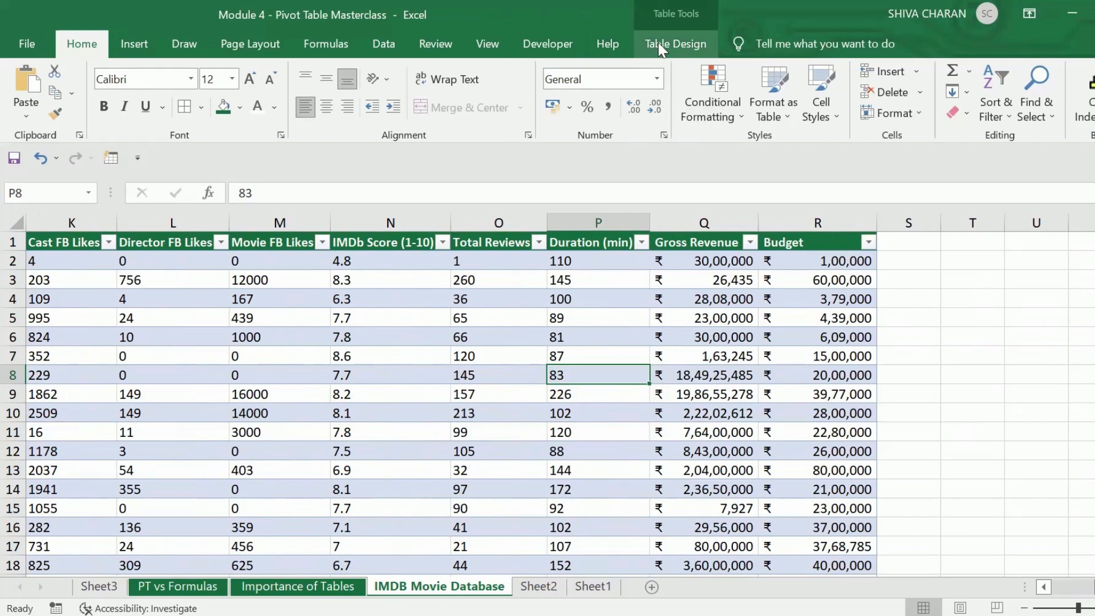
pyautogui.click(1035, 389)
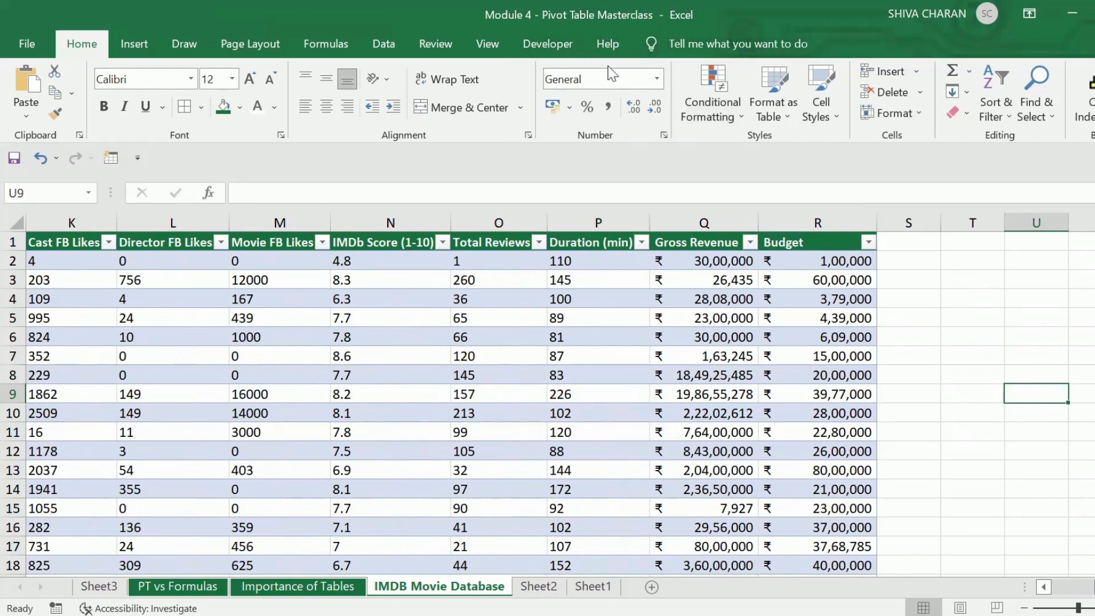
pyautogui.click(696, 358)
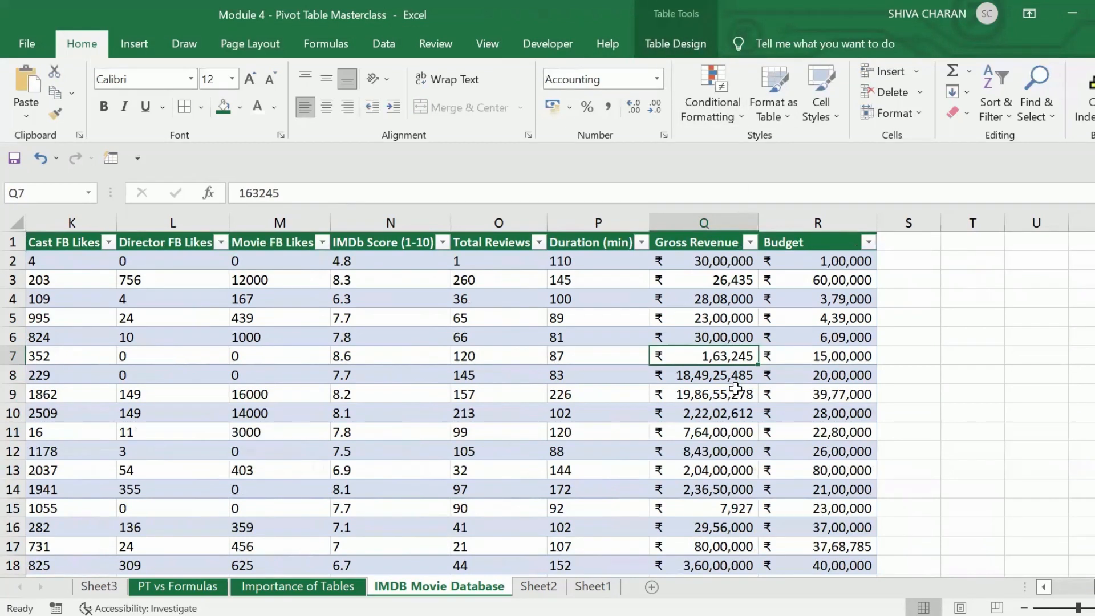
# - Rename the movie data table as IMDB in its table properties
pyautogui.click(972, 383)
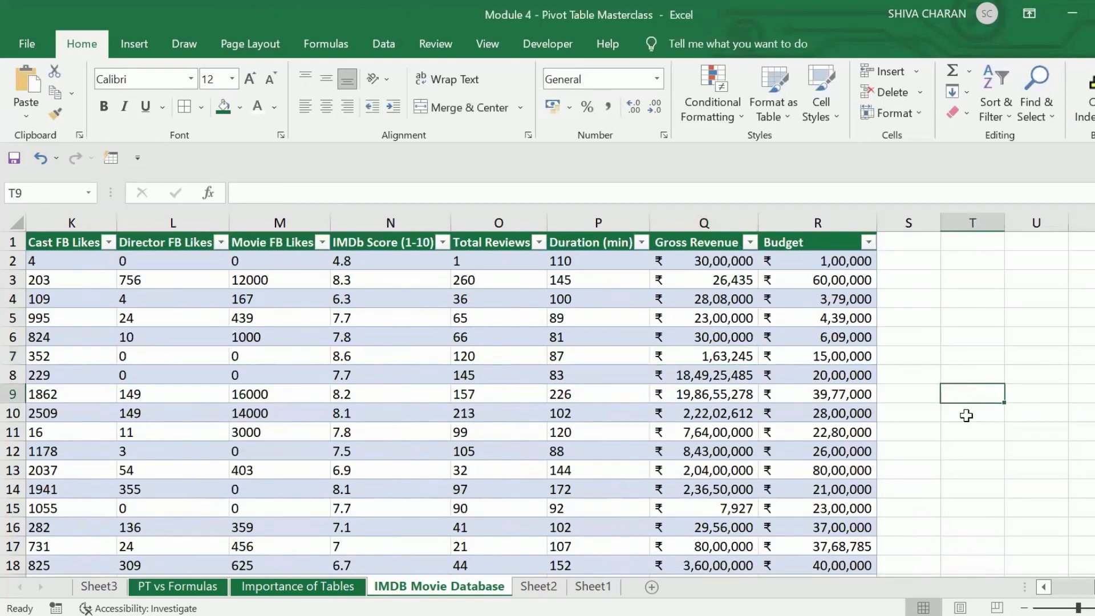
pyautogui.moveTo(1078, 589); pyautogui.dragTo(1052, 596)
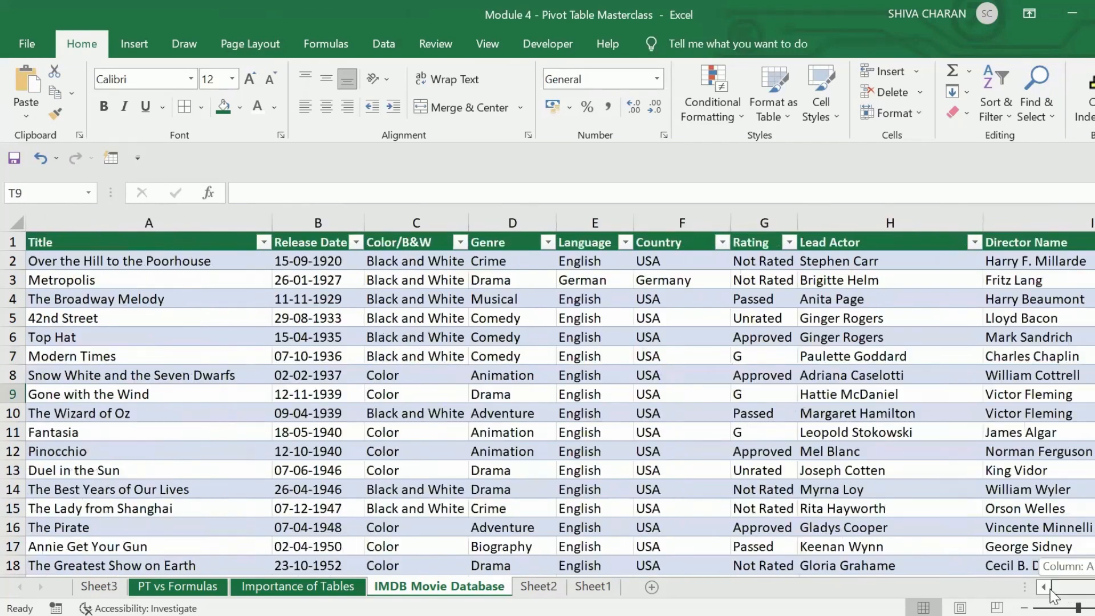
pyautogui.click(257, 337)
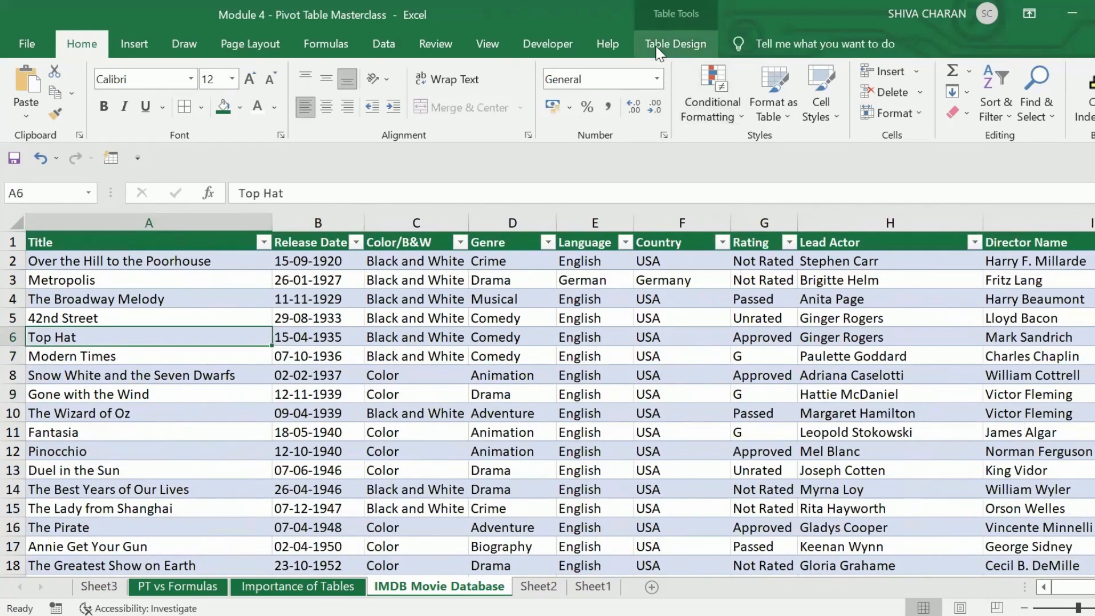
pyautogui.click(679, 48)
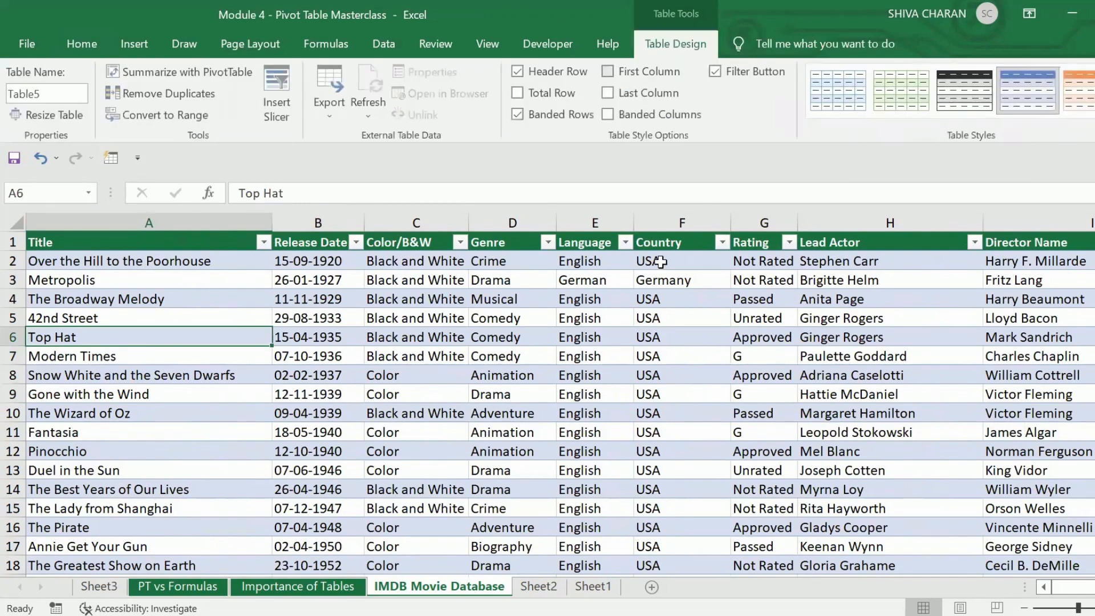
pyautogui.click(53, 94)
pyautogui.doubleClick(63, 98)
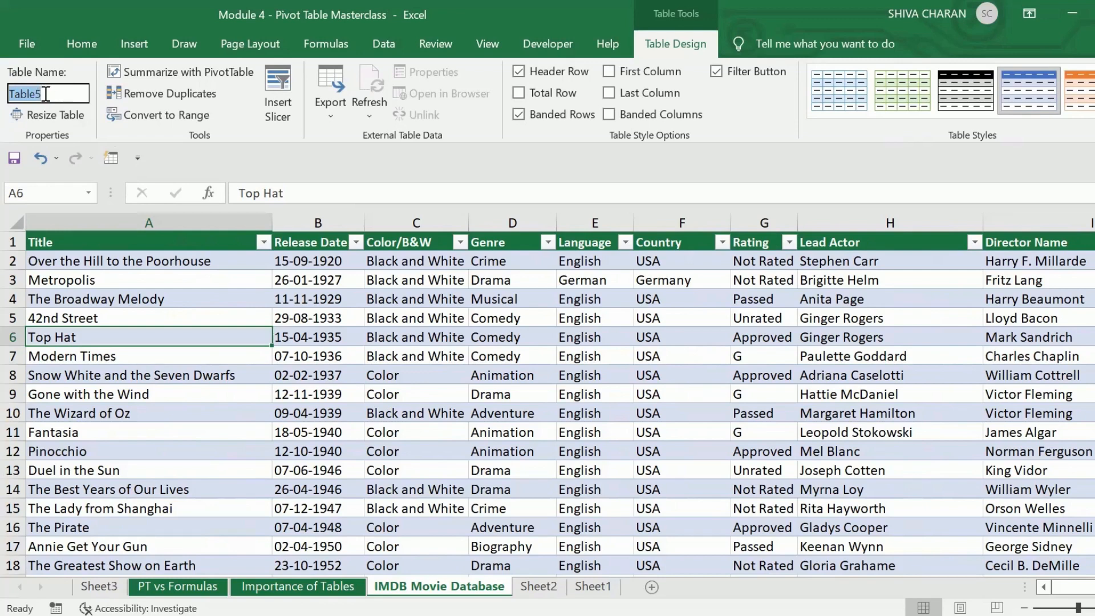
pyautogui.click(62, 96)
pyautogui.doubleClick(62, 96)
pyautogui.press('BackSpace')
pyautogui.press('Return')
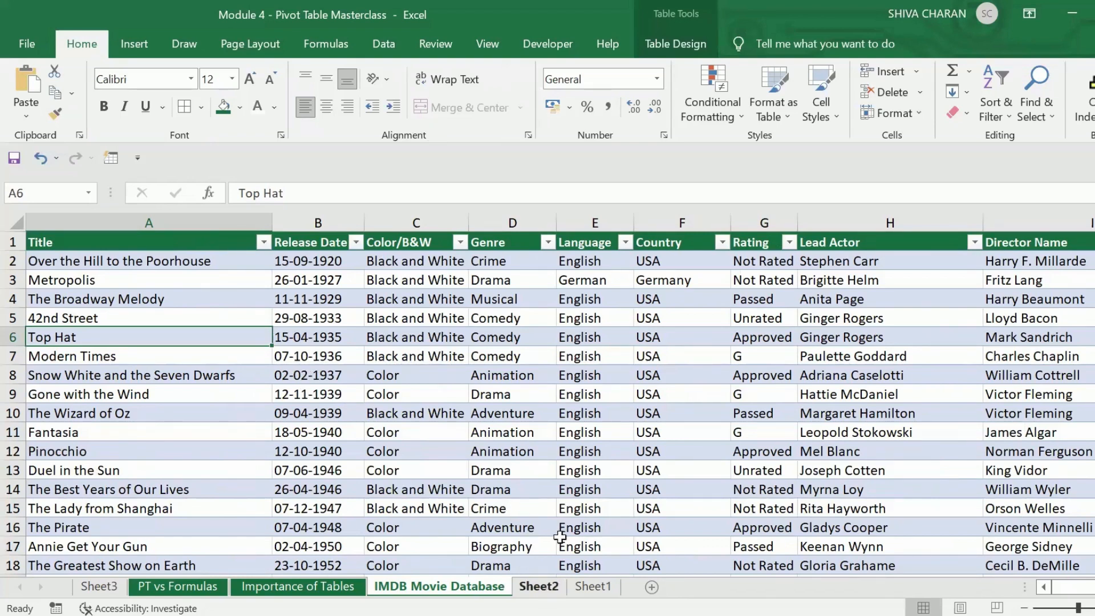
# - Check the "Inserting a pivot table" topic in the Sheet2 agenda and return to the IMDB Movie Database sheet
pyautogui.click(418, 371)
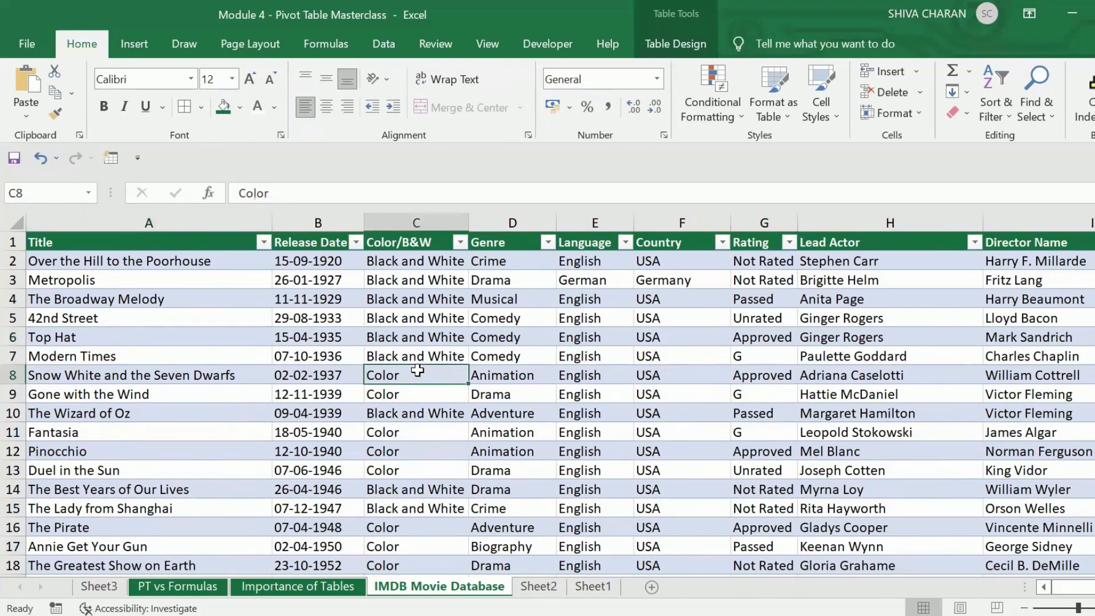
pyautogui.click(539, 588)
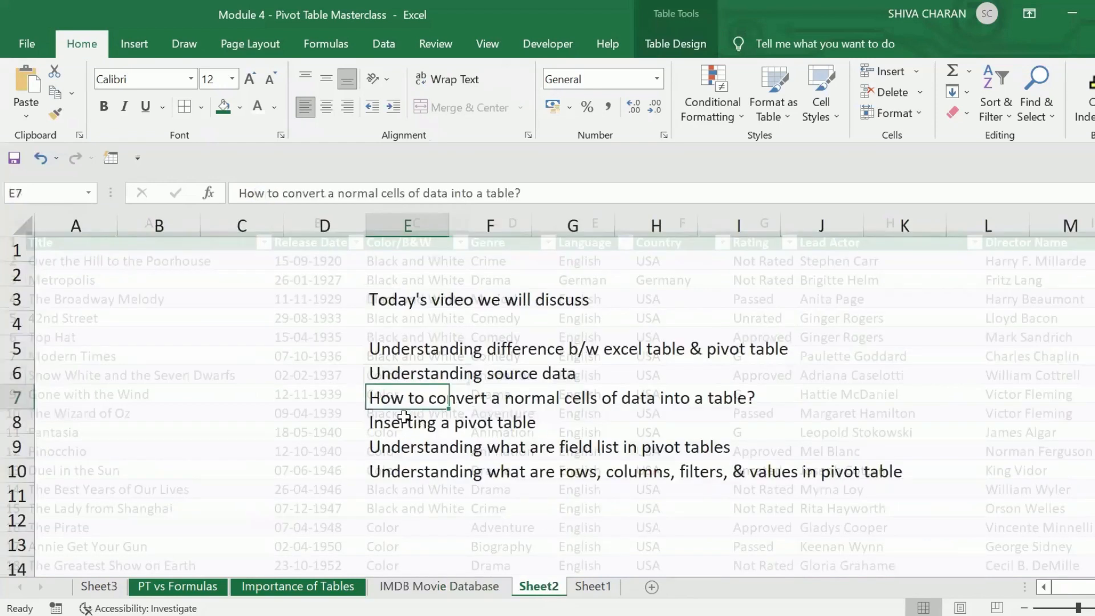
pyautogui.click(399, 421)
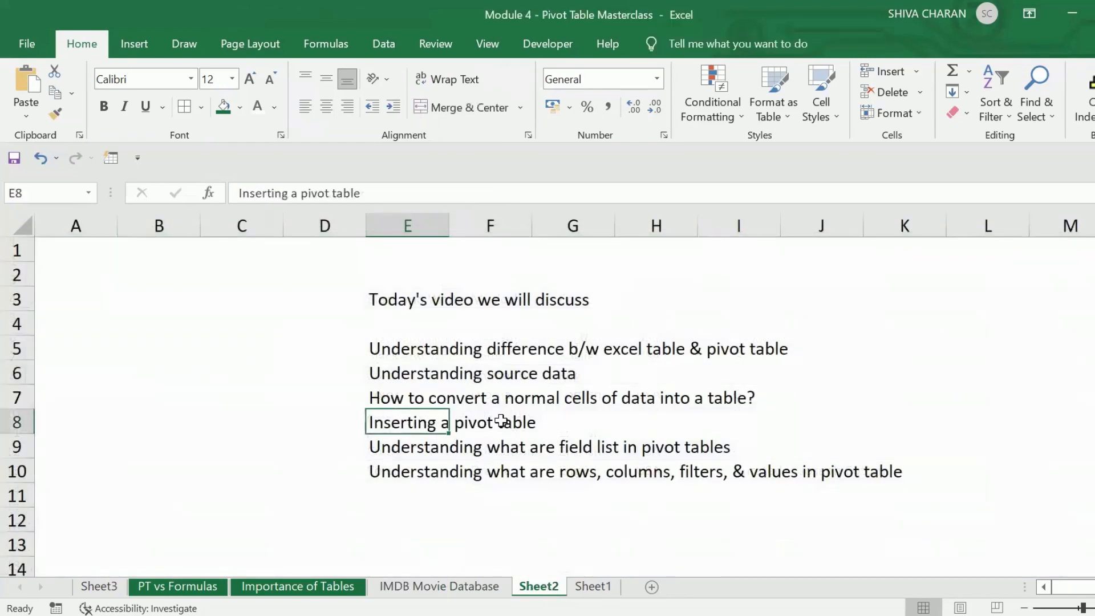
pyautogui.click(443, 587)
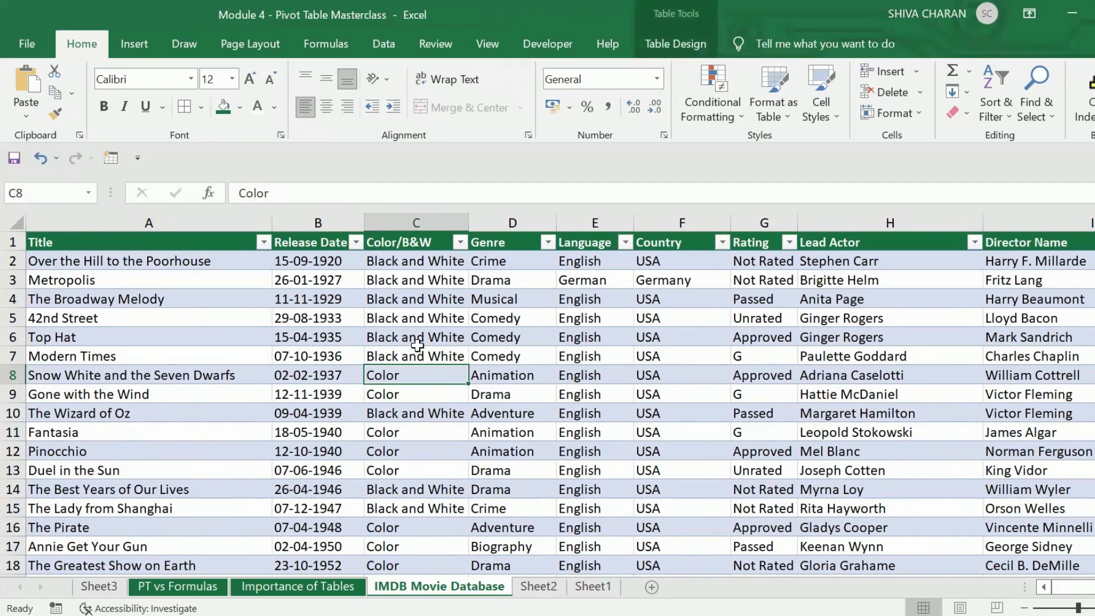
# - Browse the recommended pivot tables for the movie data from first to last, and close the suggestions without inserting one
pyautogui.click(130, 53)
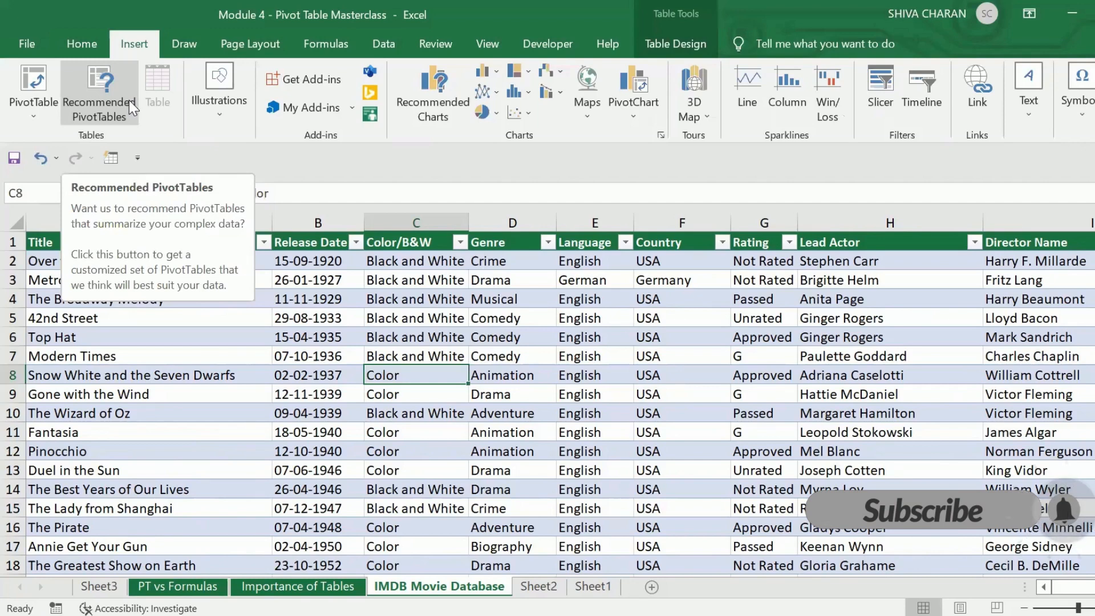
pyautogui.click(112, 98)
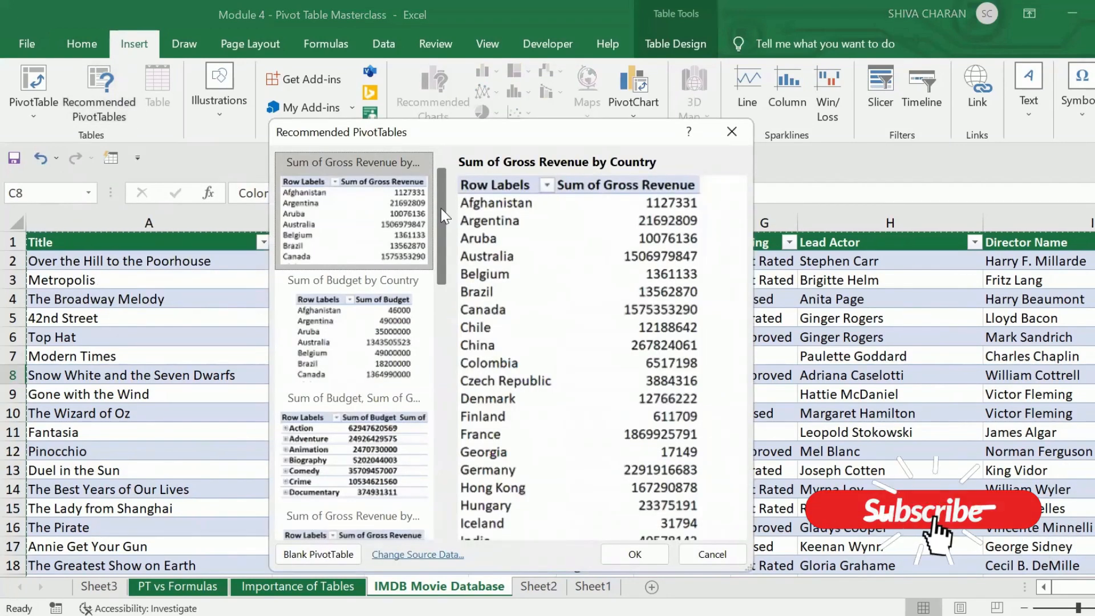
pyautogui.moveTo(444, 216); pyautogui.dragTo(443, 474)
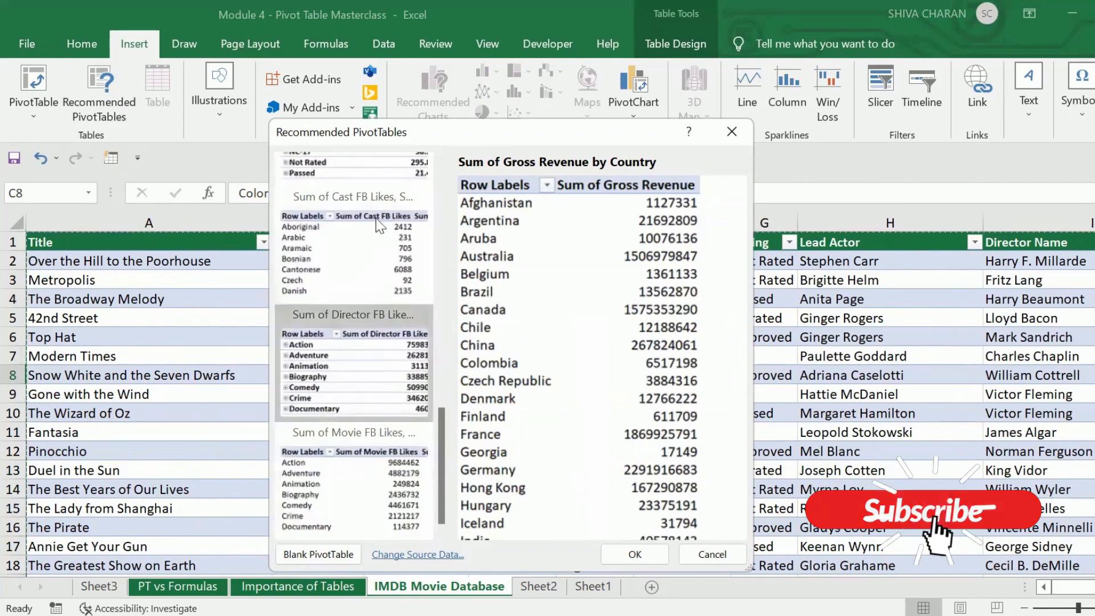
pyautogui.moveTo(446, 375); pyautogui.dragTo(438, 203)
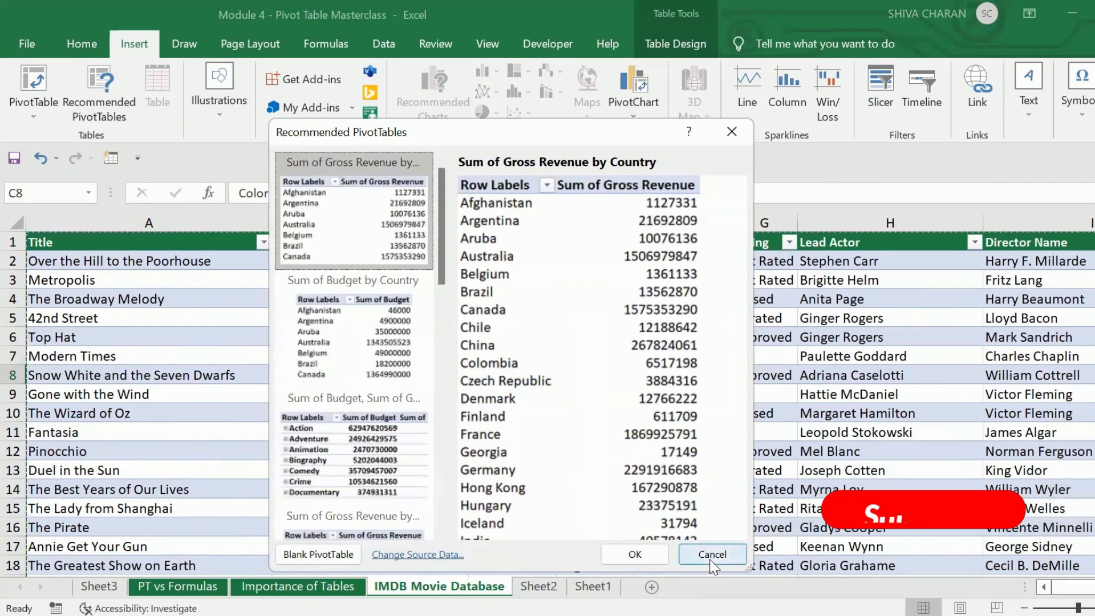
pyautogui.press('Escape')
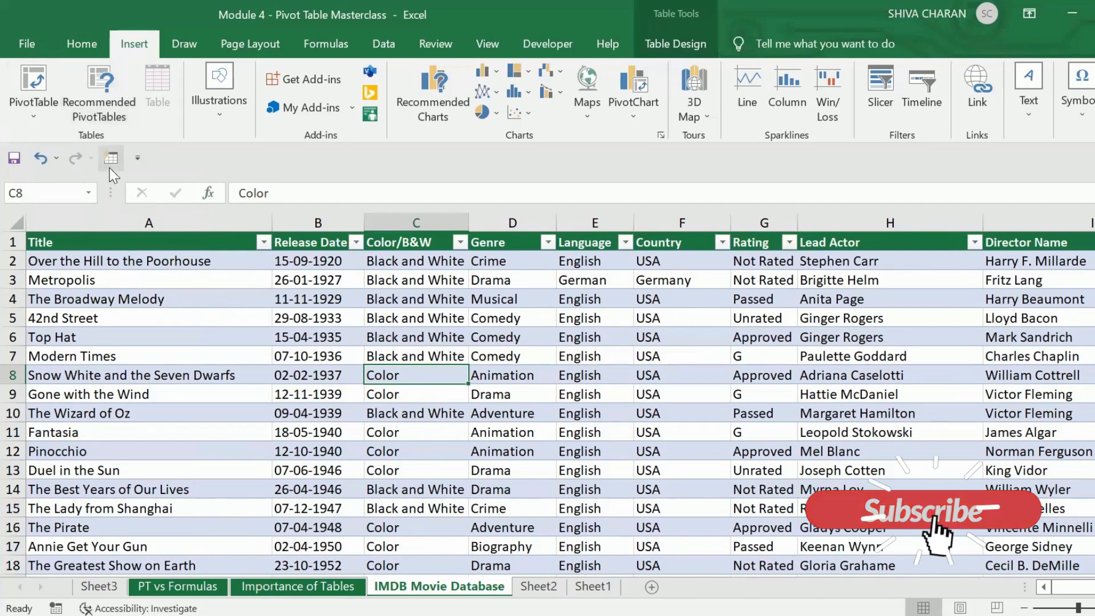
# - Insert a pivot table from the IMDB table on a new worksheet
pyautogui.click(33, 83)
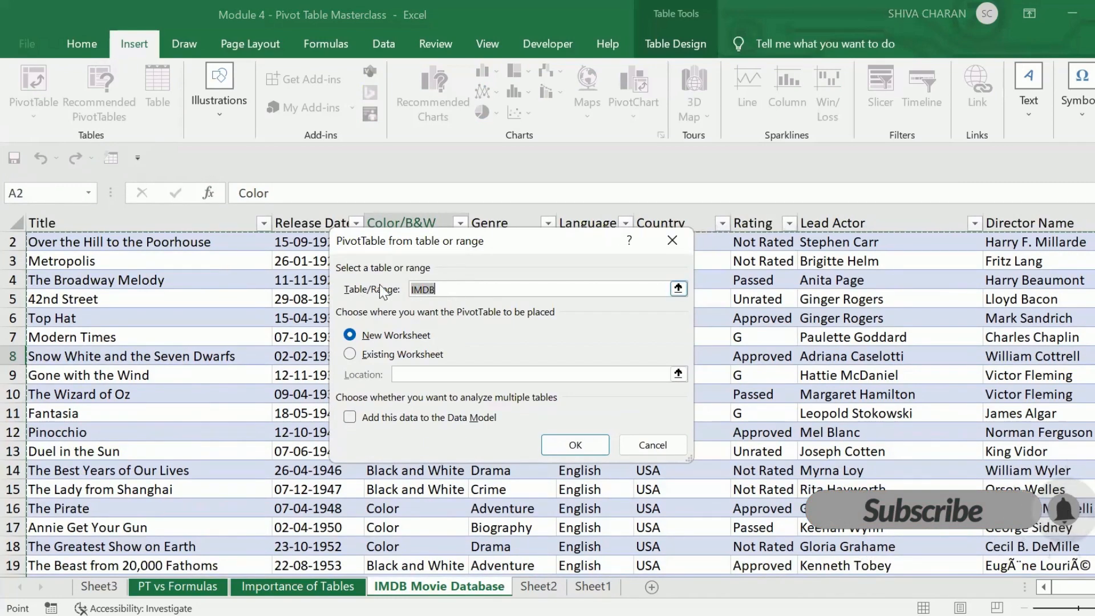
pyautogui.scroll(1, 238, 367)
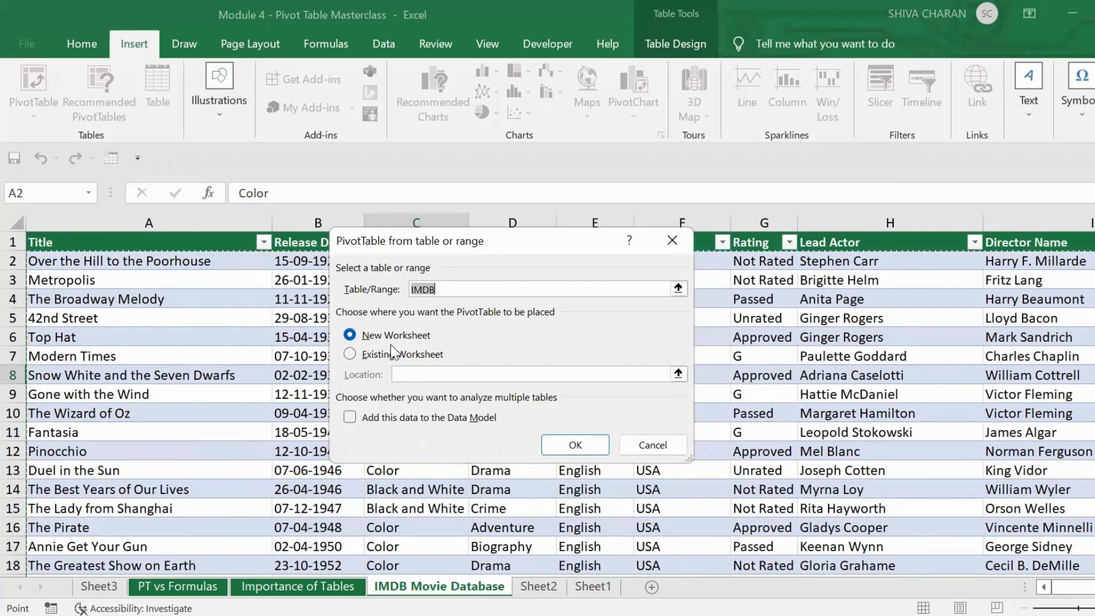
pyautogui.click(563, 451)
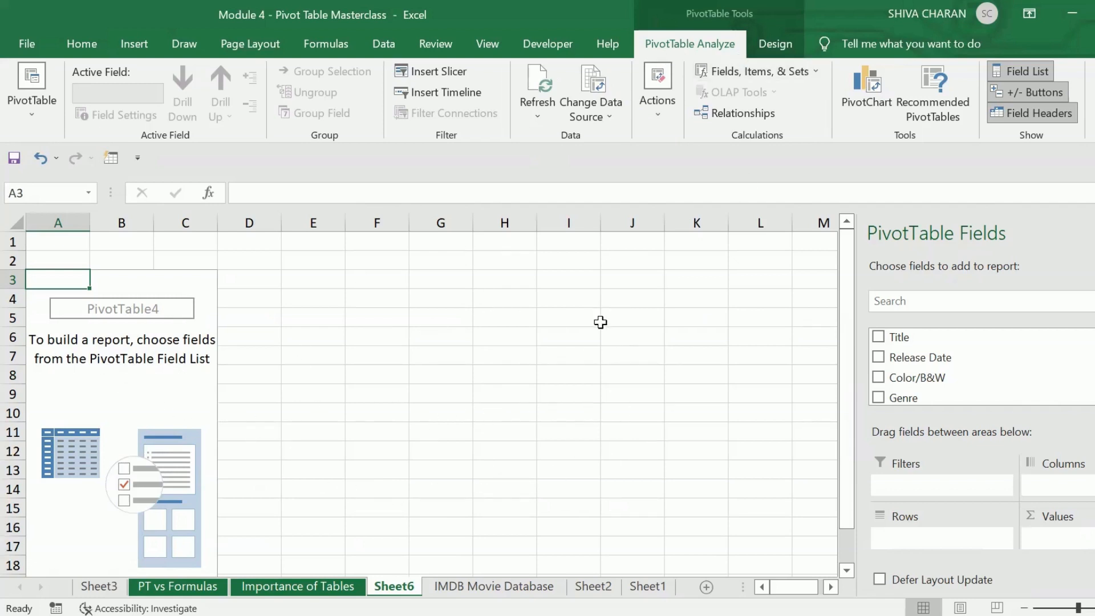
# - Rename the new pivot table worksheet as Pivot Table
pyautogui.rightClick(406, 591)
pyautogui.click(451, 419)
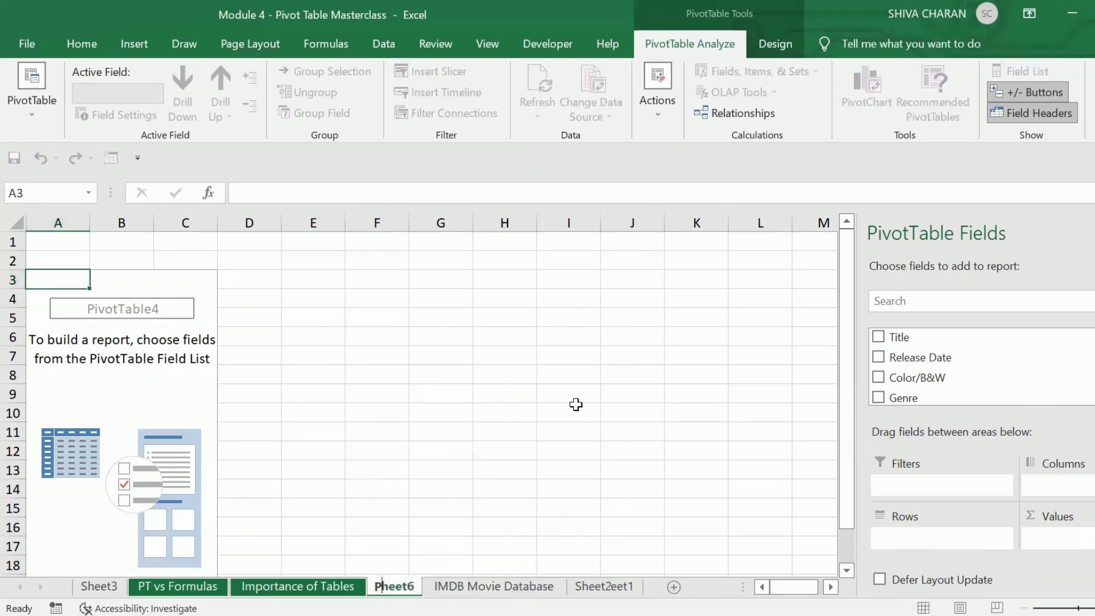
pyautogui.write('Pivot Table')
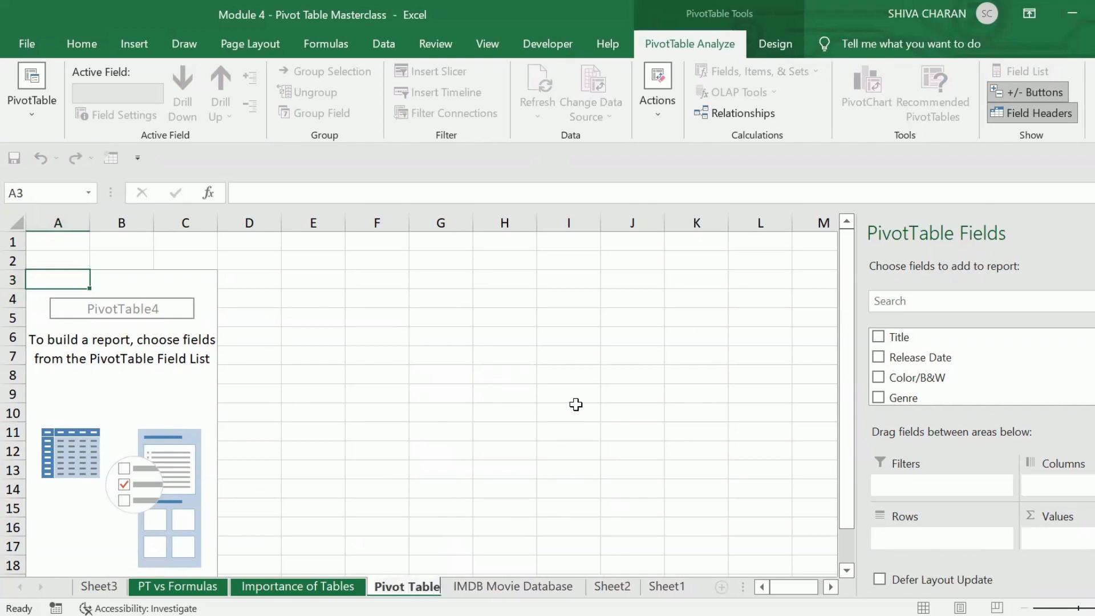
pyautogui.press('Return')
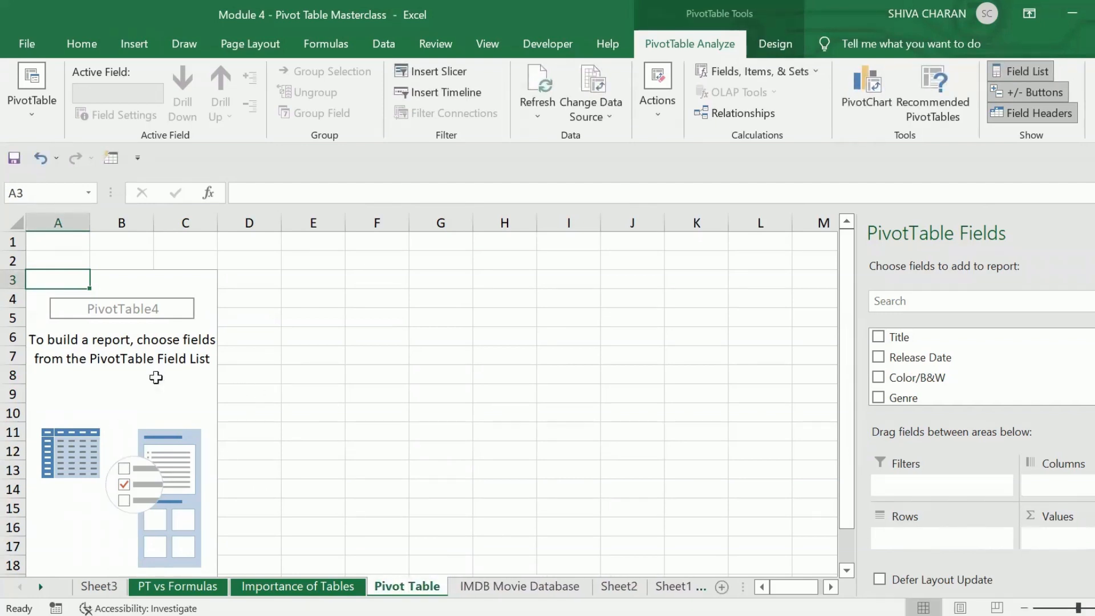
# - Select cells inside and outside the empty pivot table area alternately to compare when the field list is available
pyautogui.scroll(-3, 126, 434)
pyautogui.scroll(3, 154, 404)
pyautogui.click(162, 374)
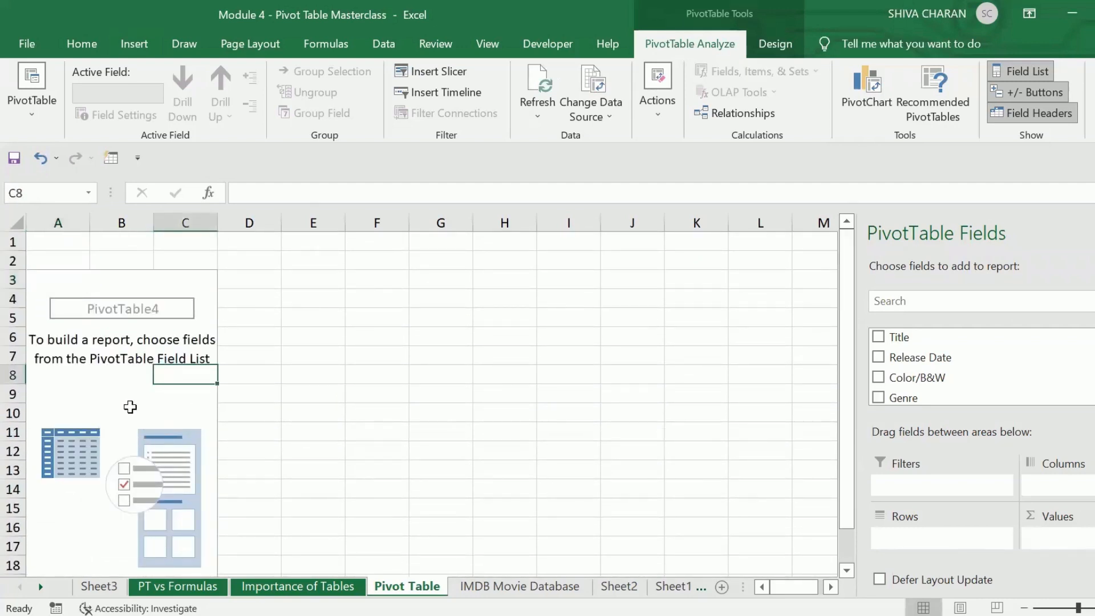
pyautogui.click(130, 408)
pyautogui.click(639, 406)
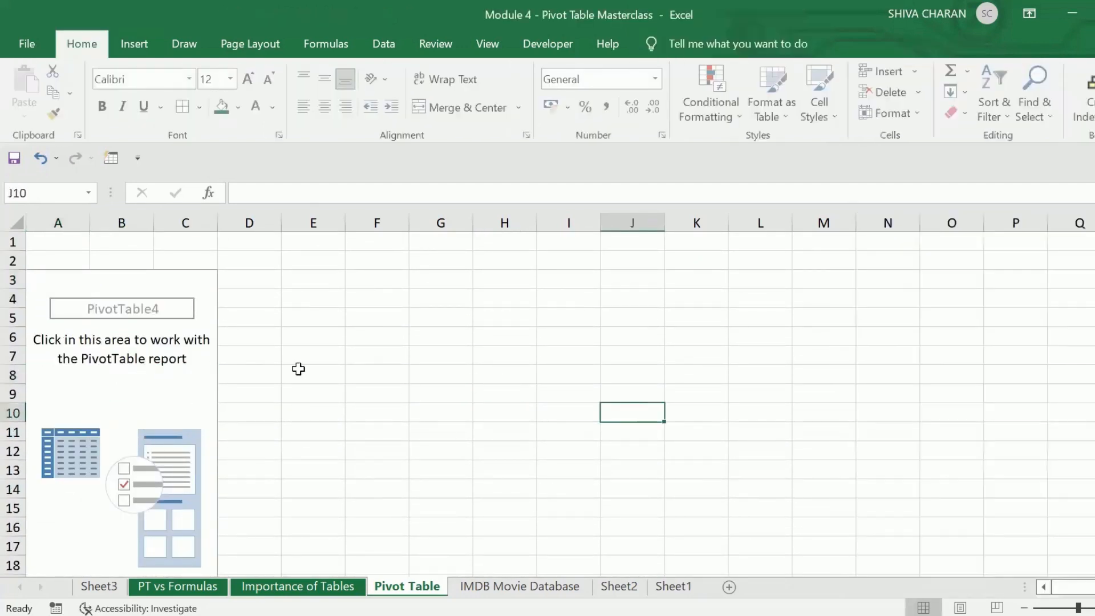
pyautogui.click(163, 401)
pyautogui.click(578, 389)
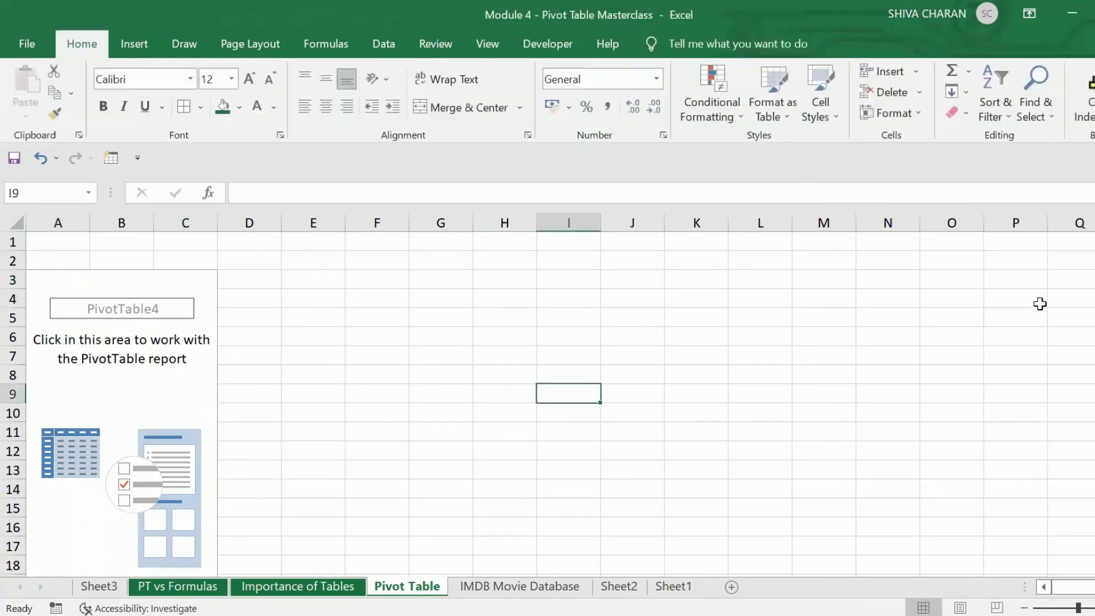
pyautogui.click(140, 390)
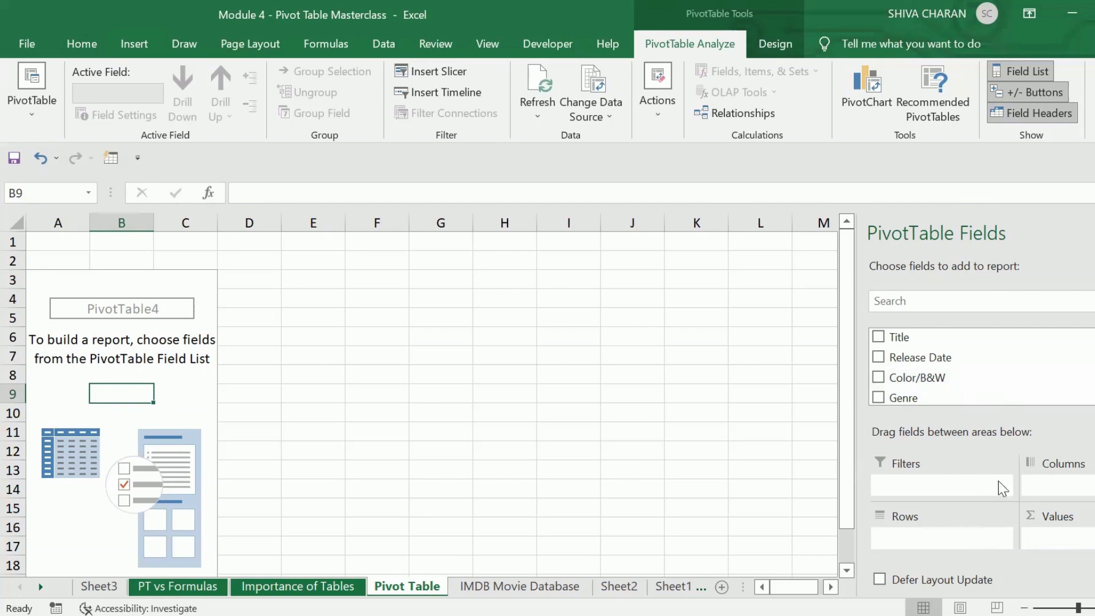
# - Examine the pivot table's field list, its field search, and the Filters, Columns, Rows and Values areas
pyautogui.click(847, 546)
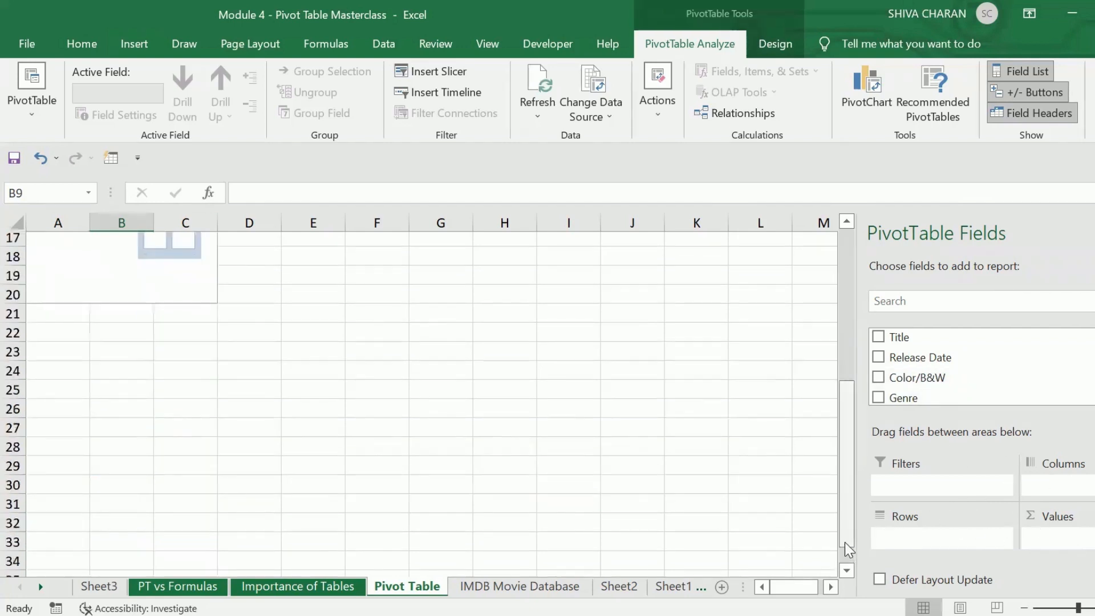
pyautogui.moveTo(851, 456); pyautogui.dragTo(846, 342)
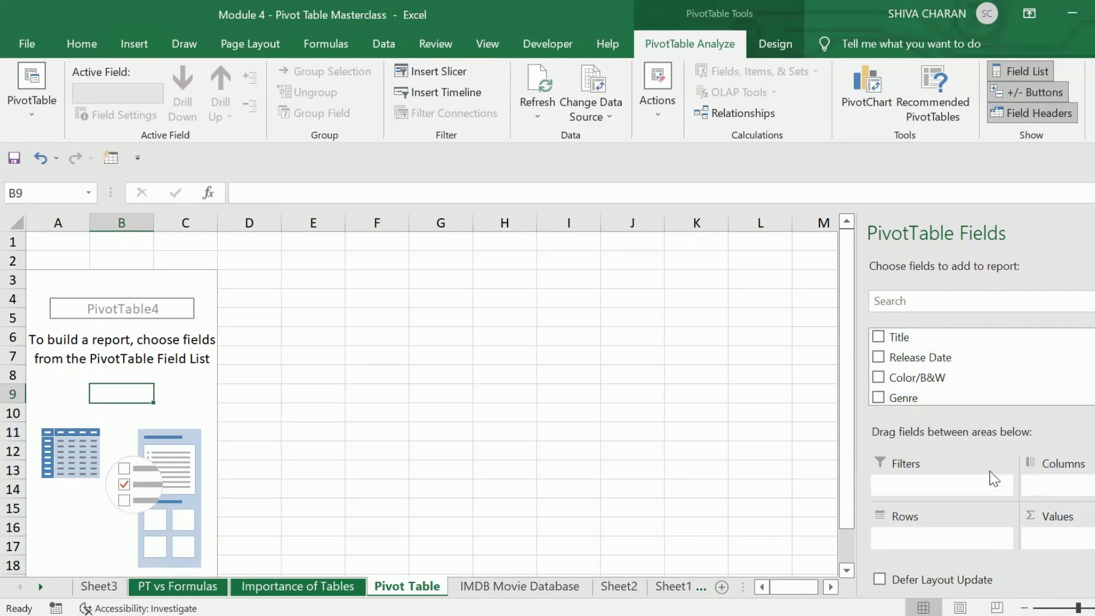
pyautogui.click(944, 298)
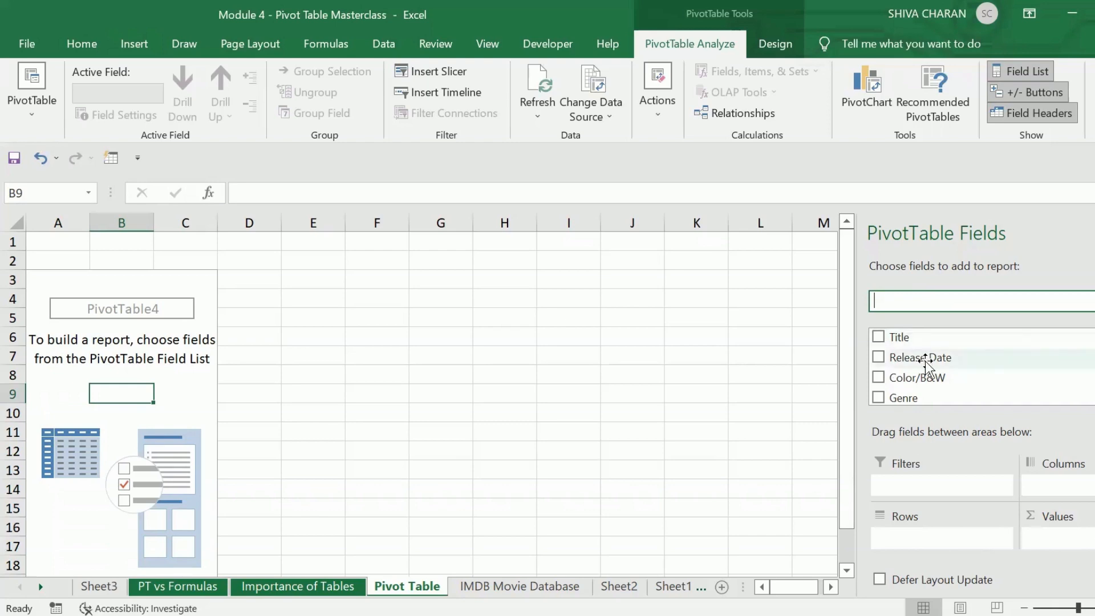
# - Switch repeatedly between the Pivot Table and IMDB Movie Database sheets to compare the pivot fields with the source column headers
pyautogui.click(522, 586)
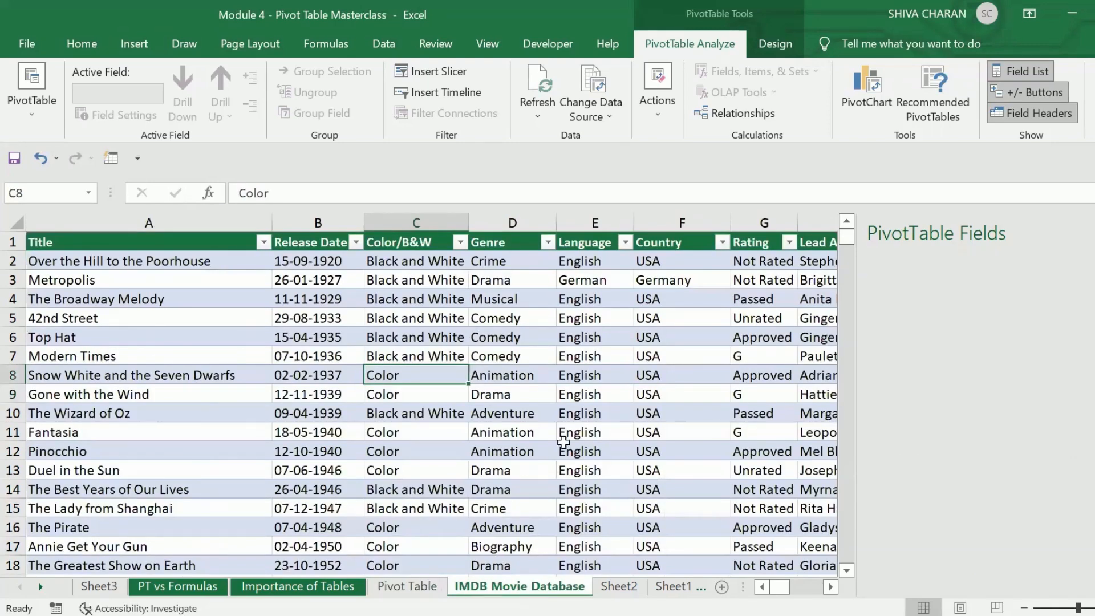
pyautogui.click(405, 586)
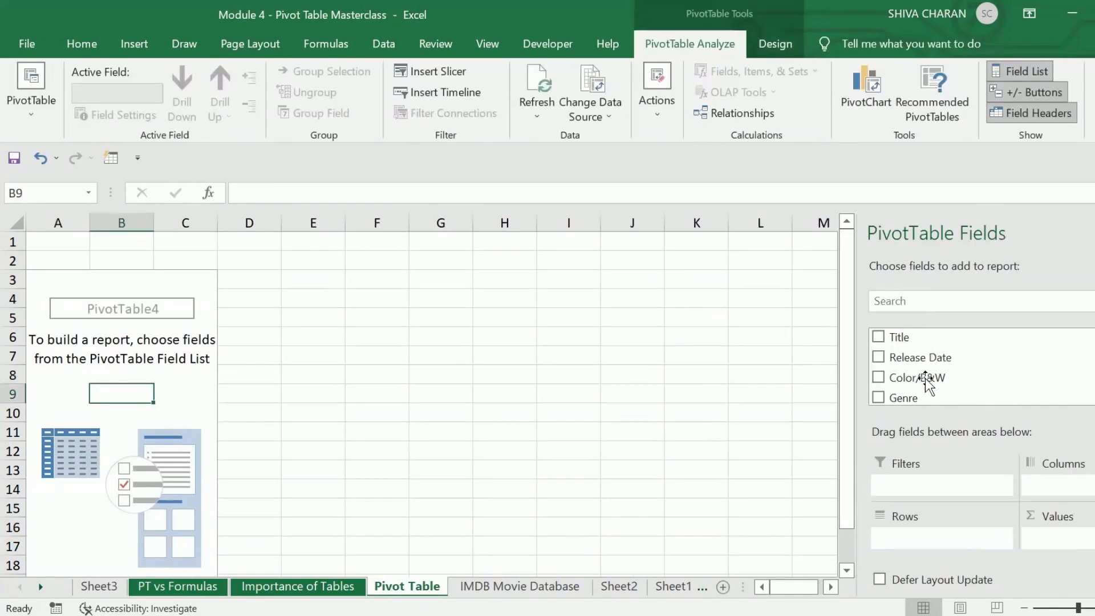
pyautogui.click(523, 586)
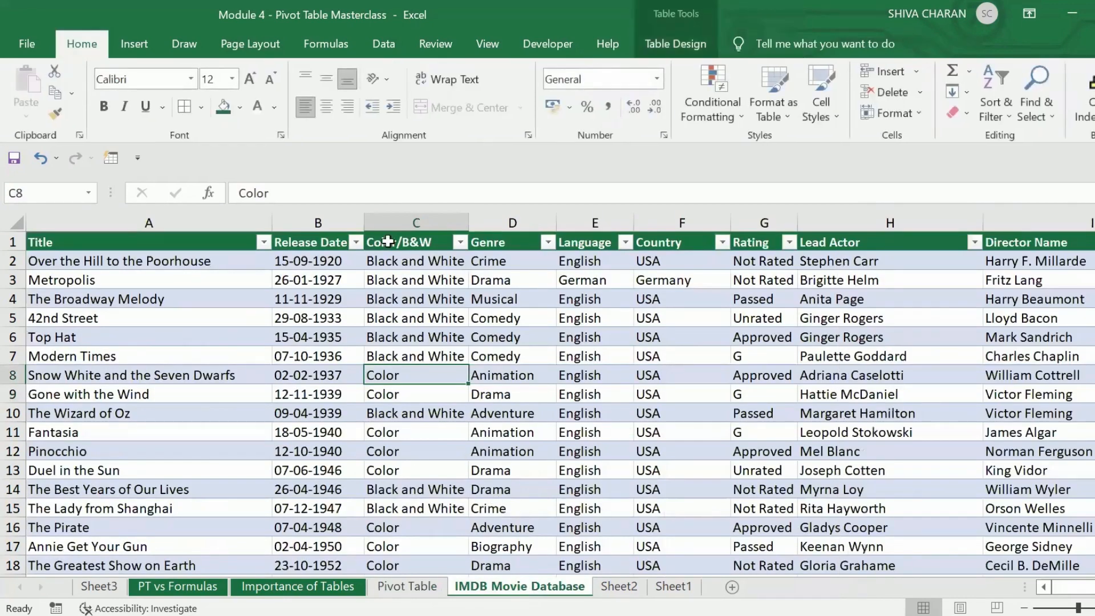
pyautogui.click(407, 586)
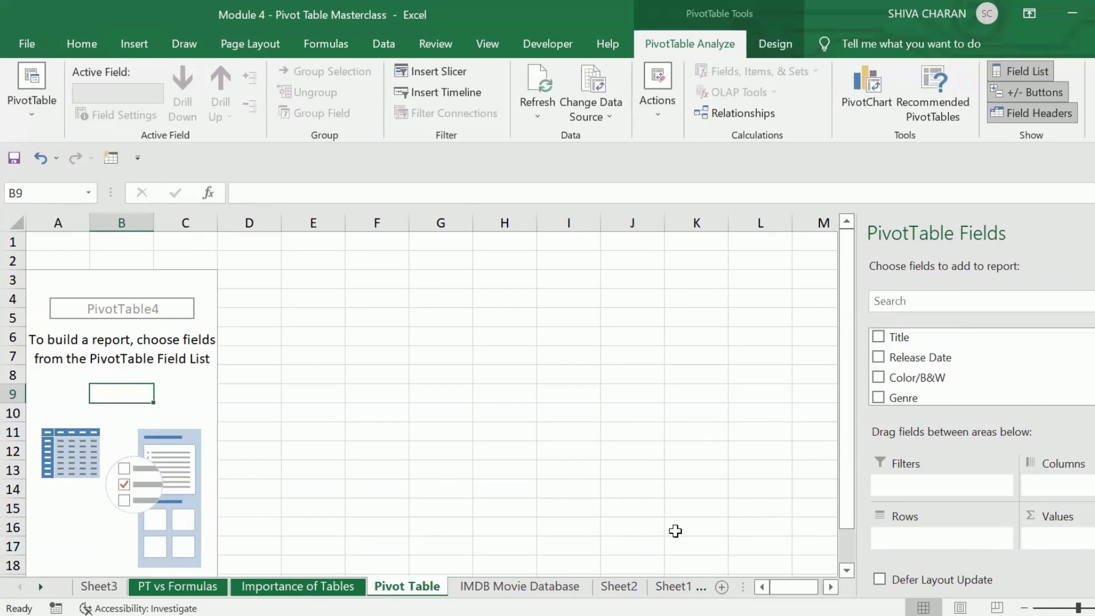
pyautogui.click(547, 586)
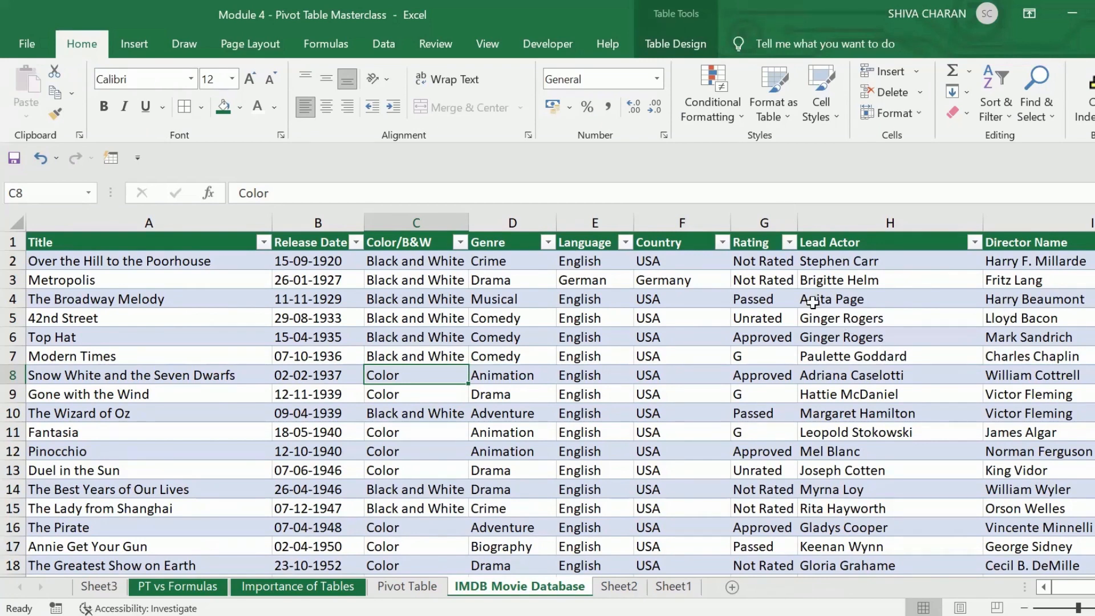
pyautogui.click(419, 588)
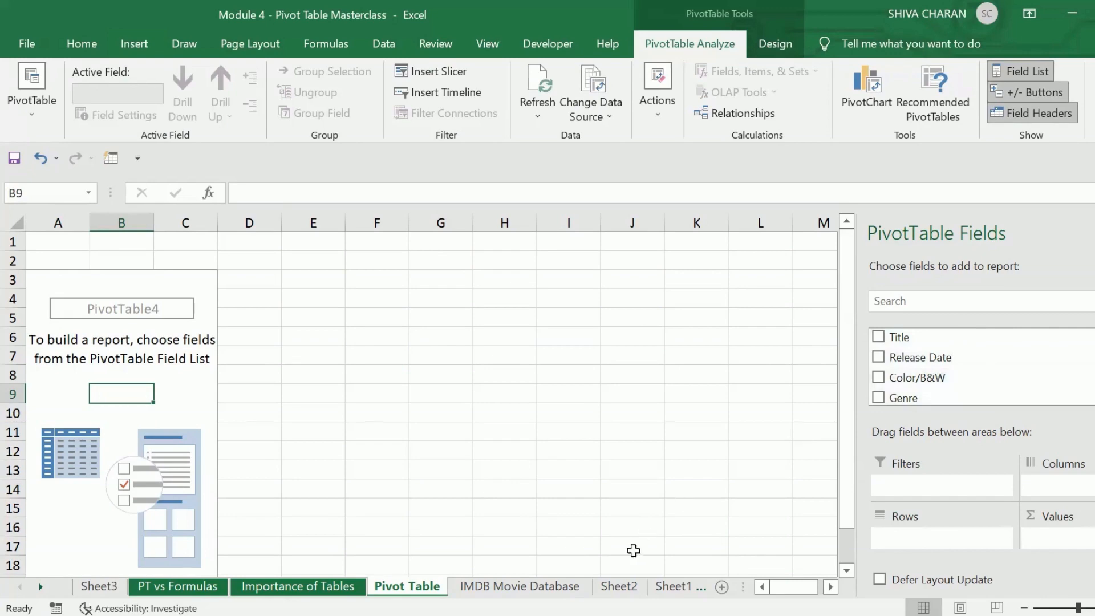
pyautogui.click(519, 586)
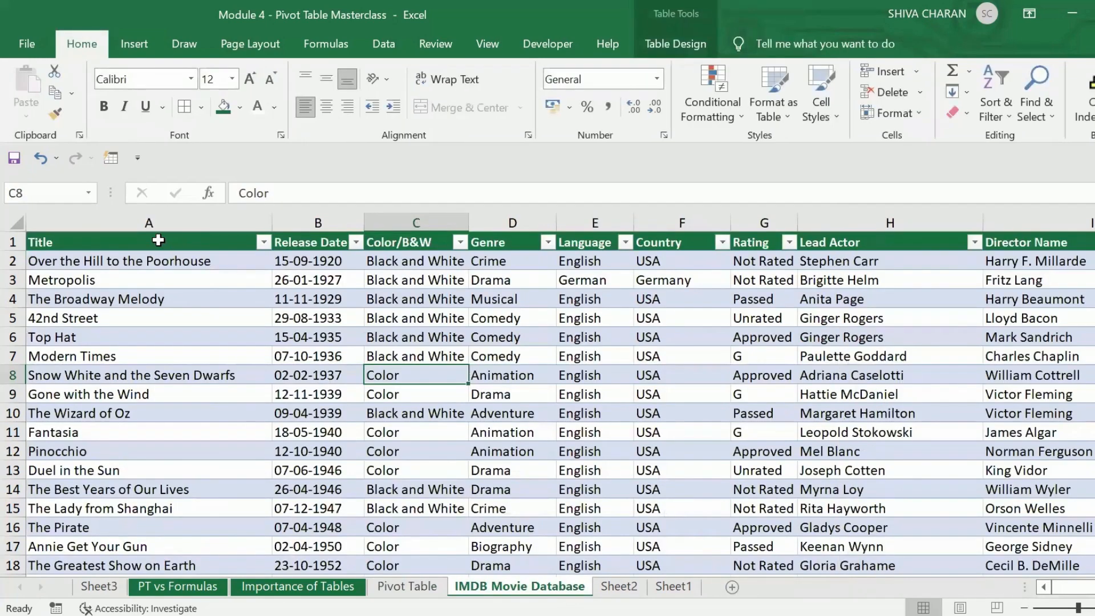
# - Compare the Title, Release Date and Color/B&W headers in the IMDB Movie Database sheet with the full field list on the Pivot Table sheet
pyautogui.click(220, 246)
pyautogui.click(294, 241)
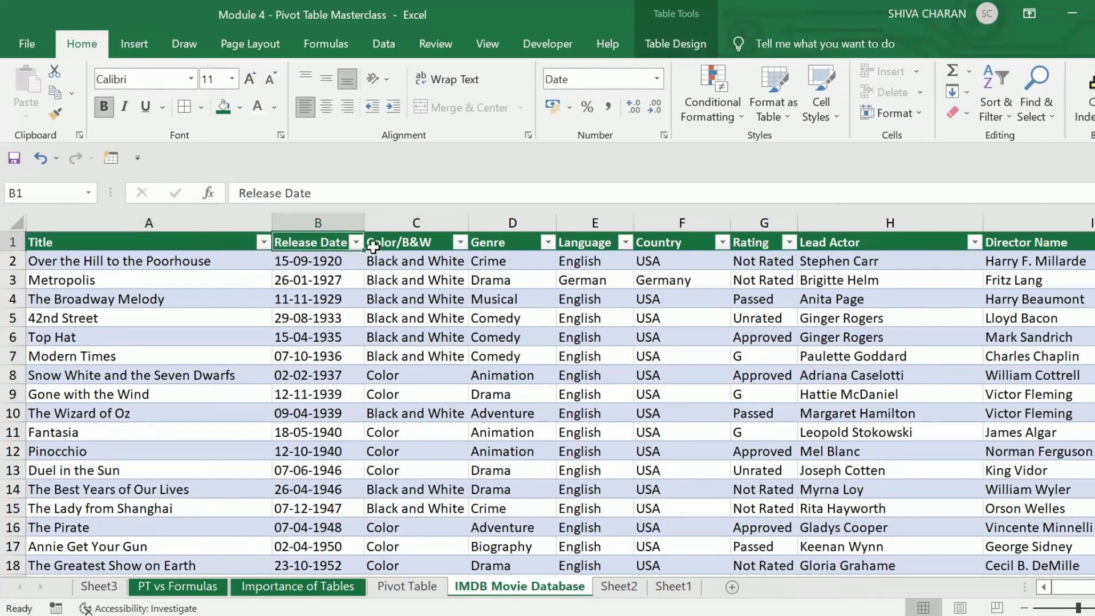
pyautogui.click(423, 240)
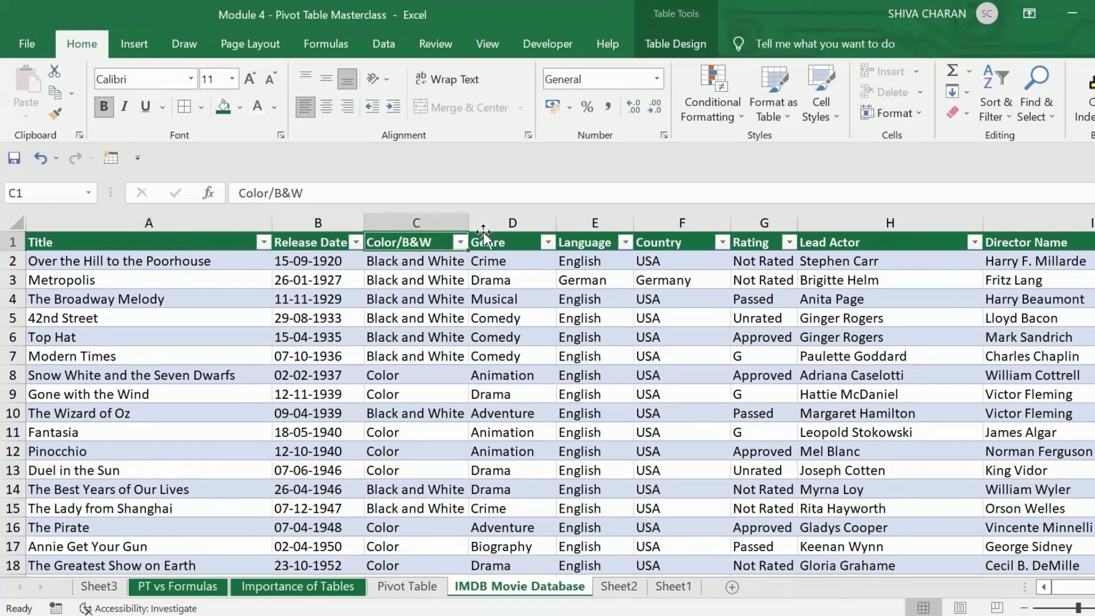
pyautogui.click(407, 586)
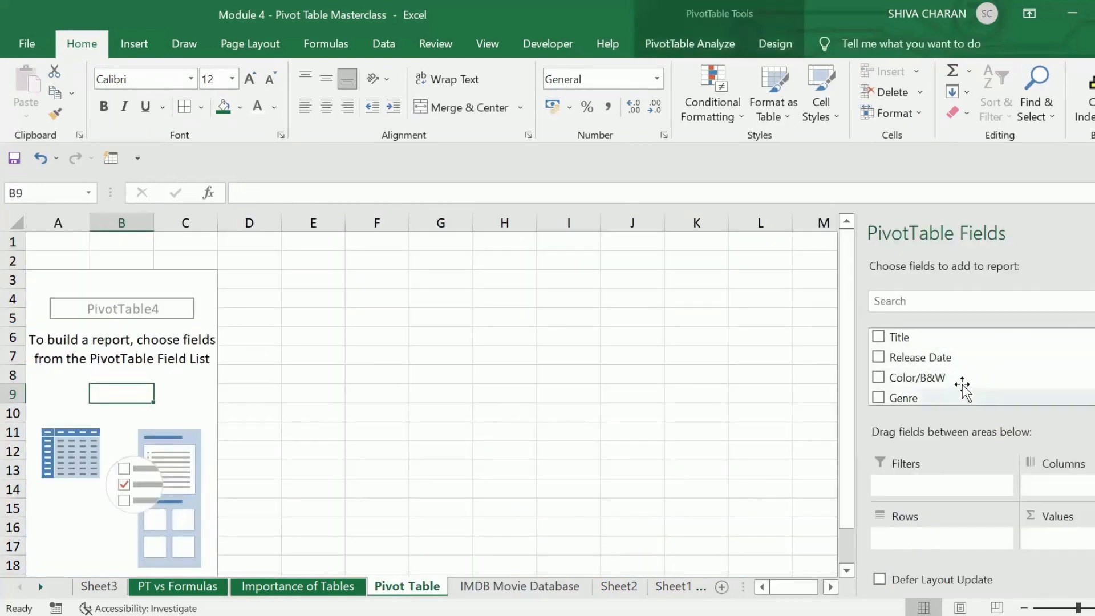
pyautogui.scroll(-1, 971, 385)
pyautogui.scroll(-4, 973, 374)
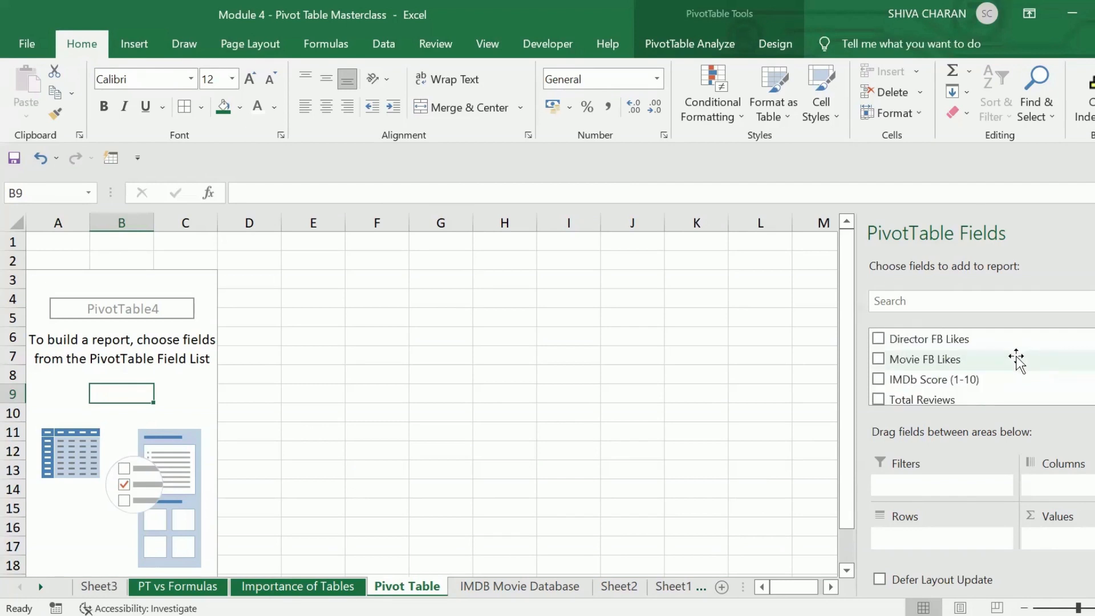
pyautogui.scroll(-1, 1016, 360)
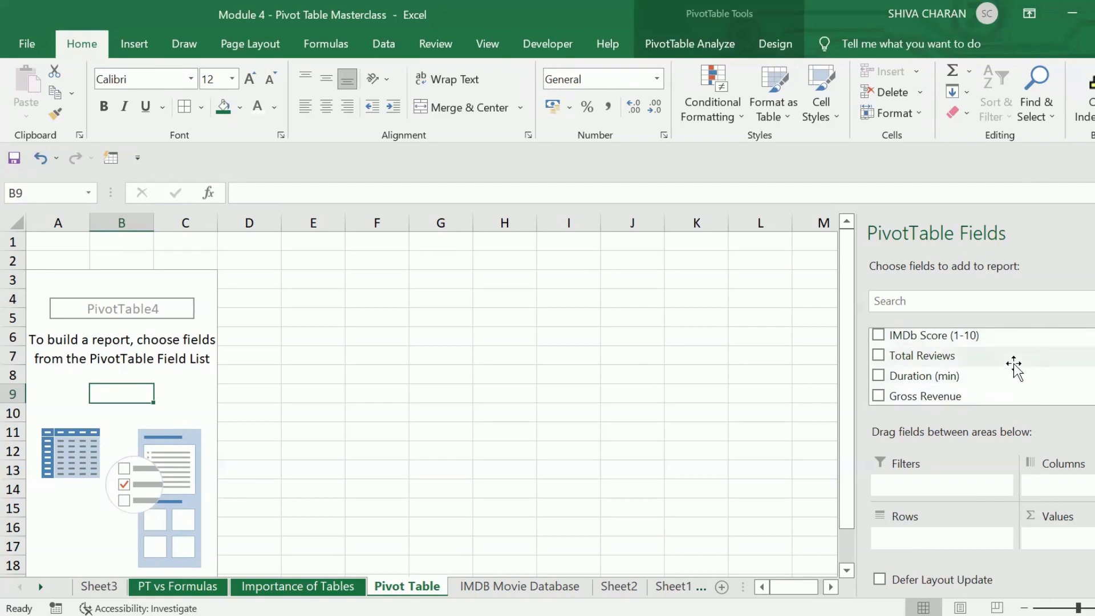
pyautogui.scroll(-1, 1014, 370)
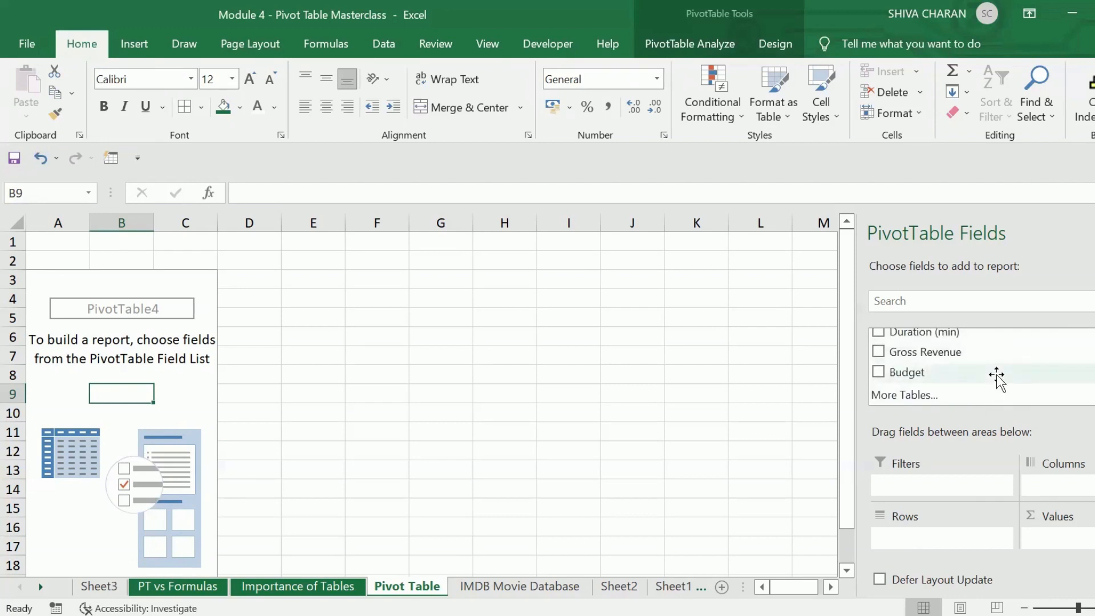
pyautogui.scroll(3, 998, 379)
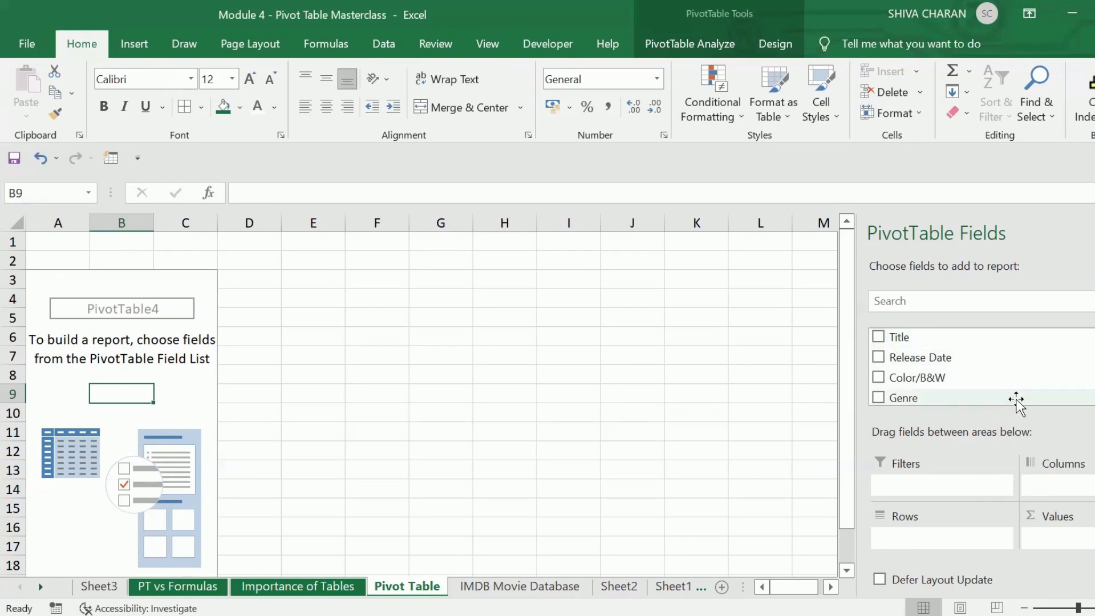
pyautogui.scroll(-3, 1012, 388)
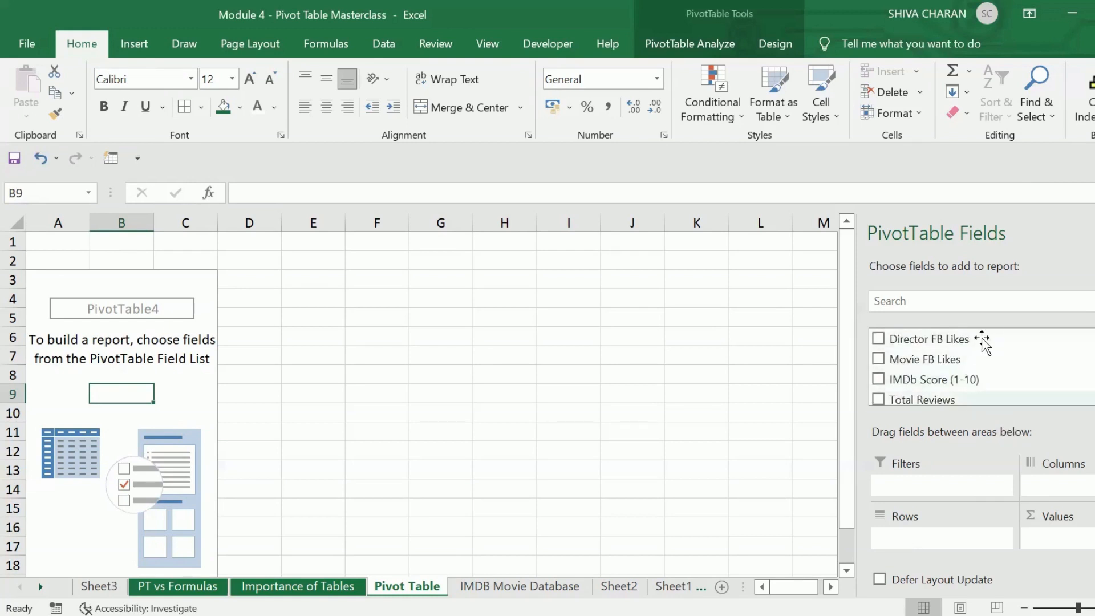
pyautogui.scroll(-3, 1006, 370)
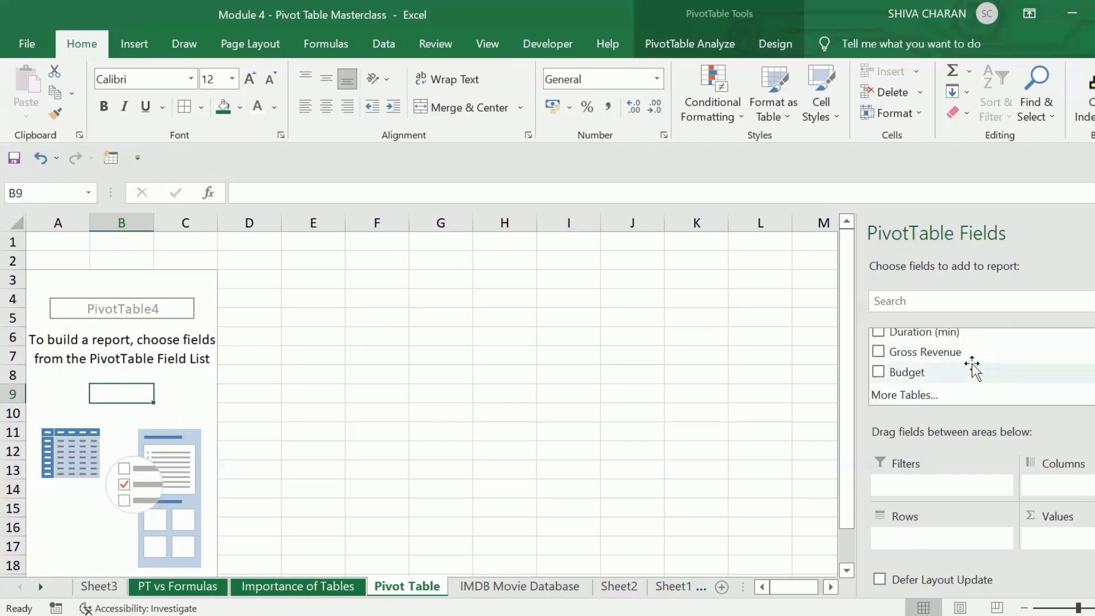
pyautogui.scroll(6, 1006, 374)
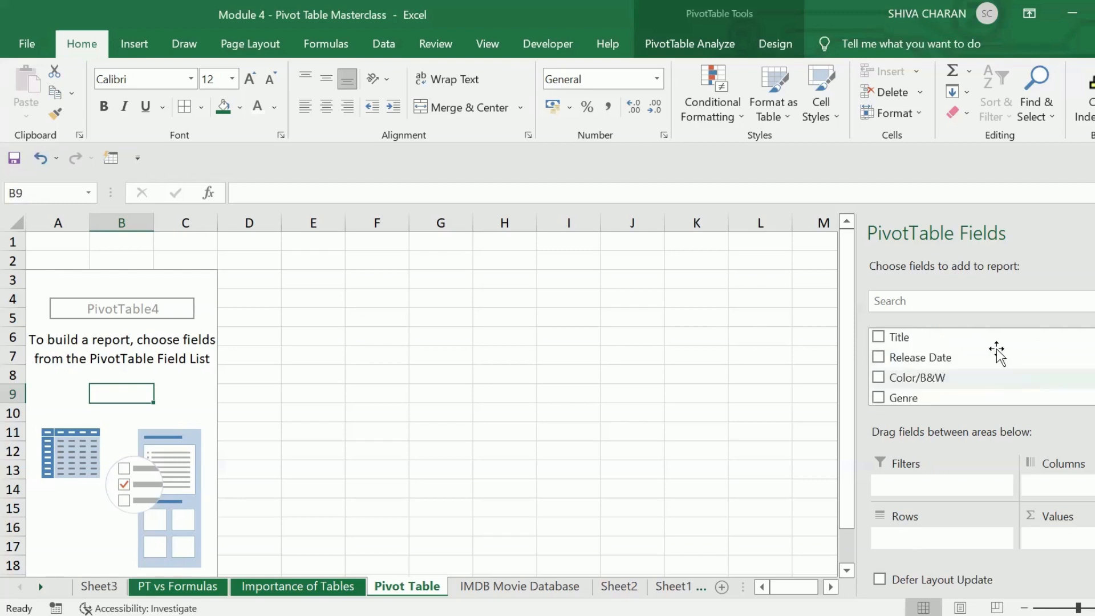
# - Search the pivot table's field list for budget, and clear the search to restore the full list
pyautogui.click(944, 299)
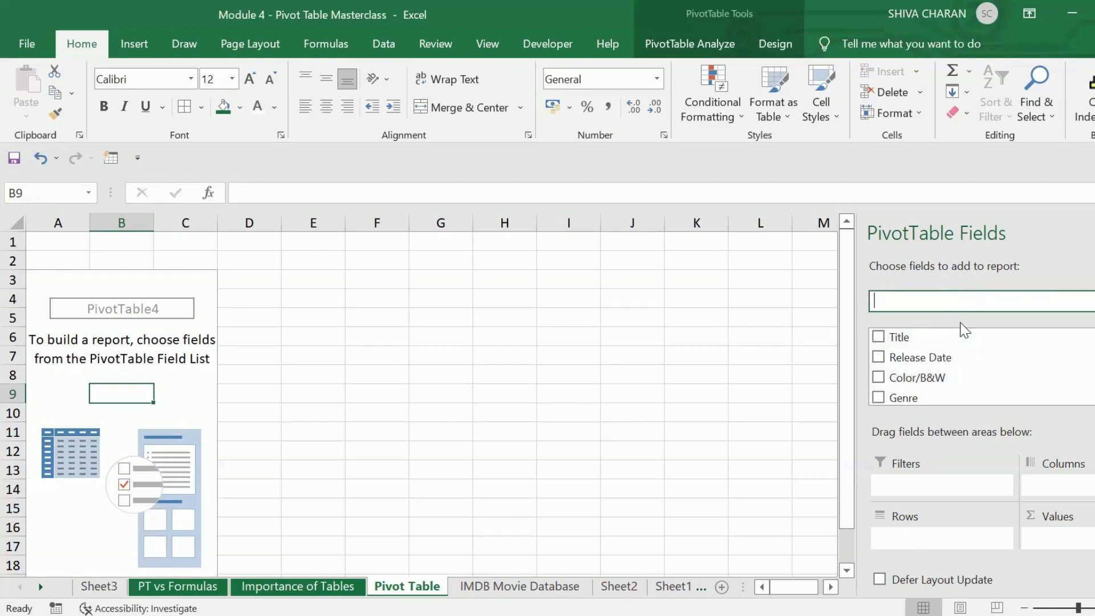
pyautogui.scroll(-3, 998, 368)
pyautogui.scroll(3, 999, 369)
pyautogui.scroll(-2, 965, 362)
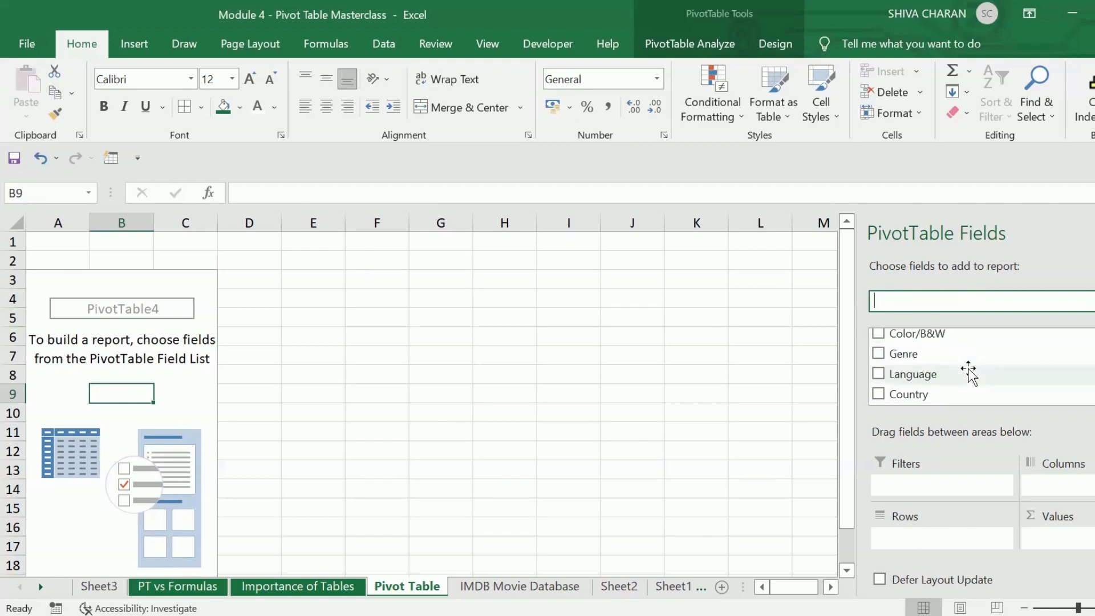
pyautogui.scroll(2, 969, 370)
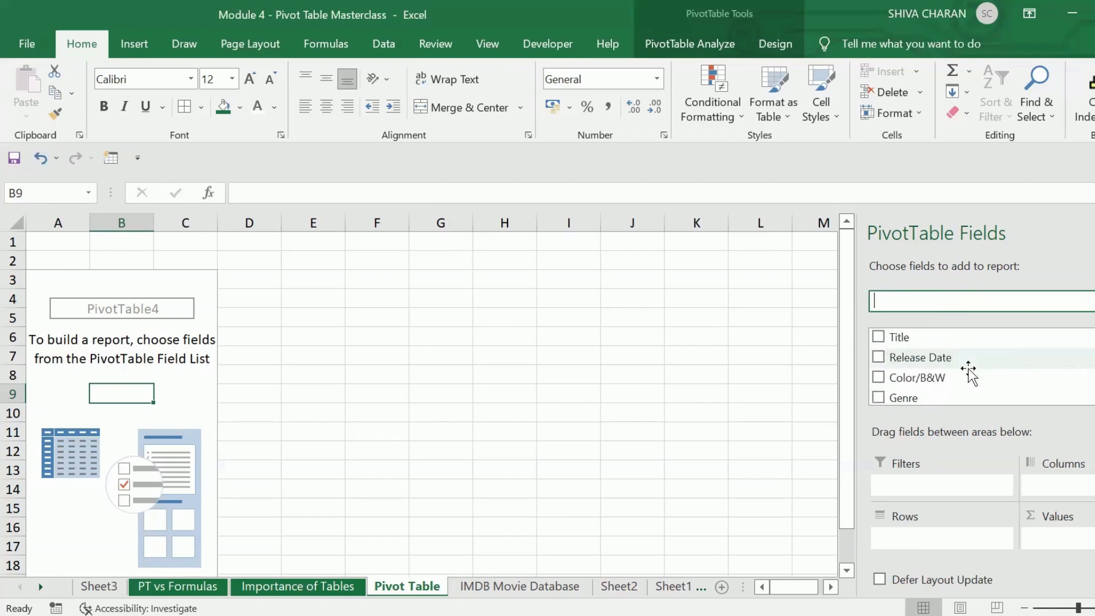
pyautogui.write('budget')
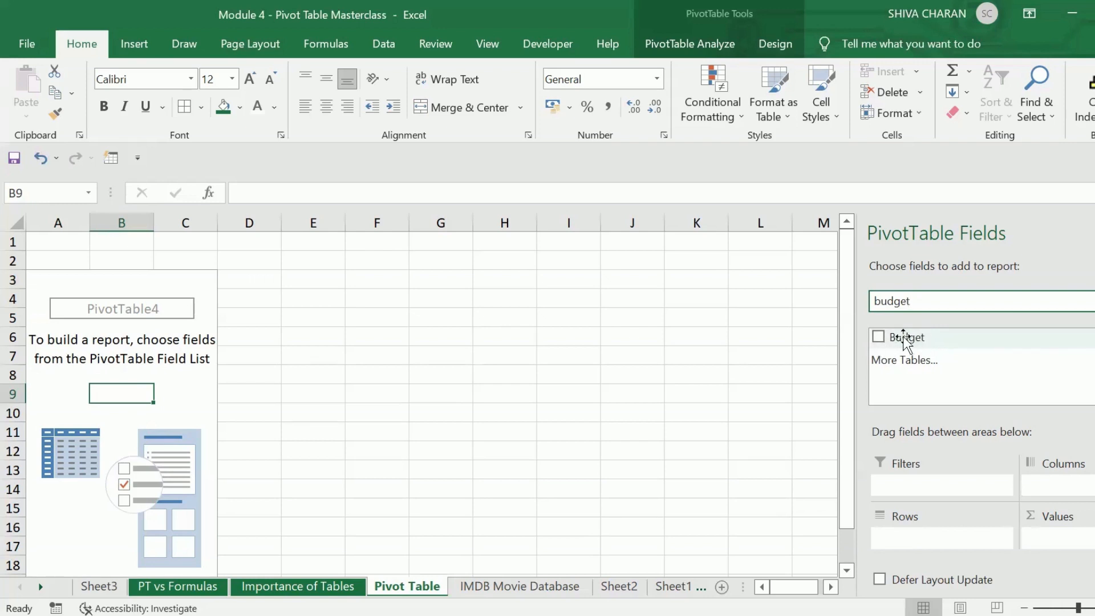
pyautogui.doubleClick(943, 303)
pyautogui.press('BackSpace')
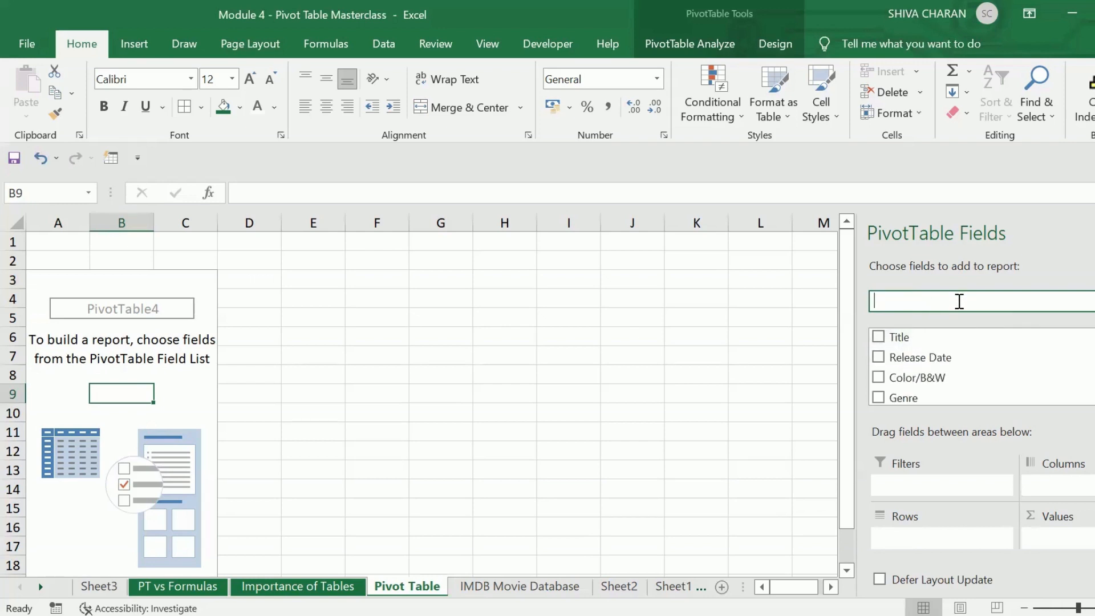
# - Search the pivot table's field list for Title, and clear the search again
pyautogui.scroll(-2, 963, 361)
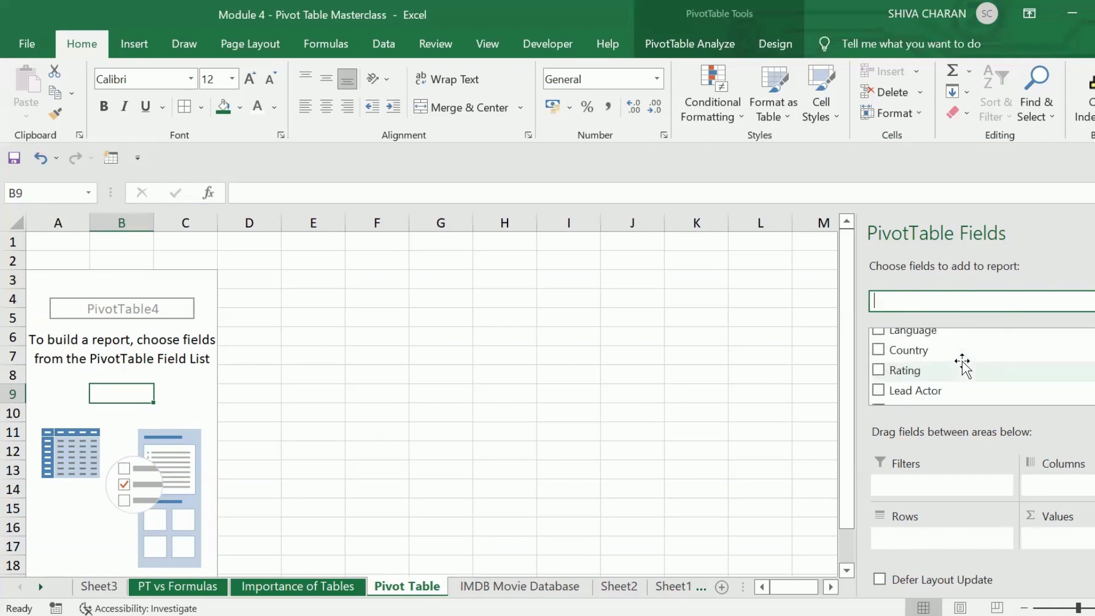
pyautogui.scroll(-1, 964, 361)
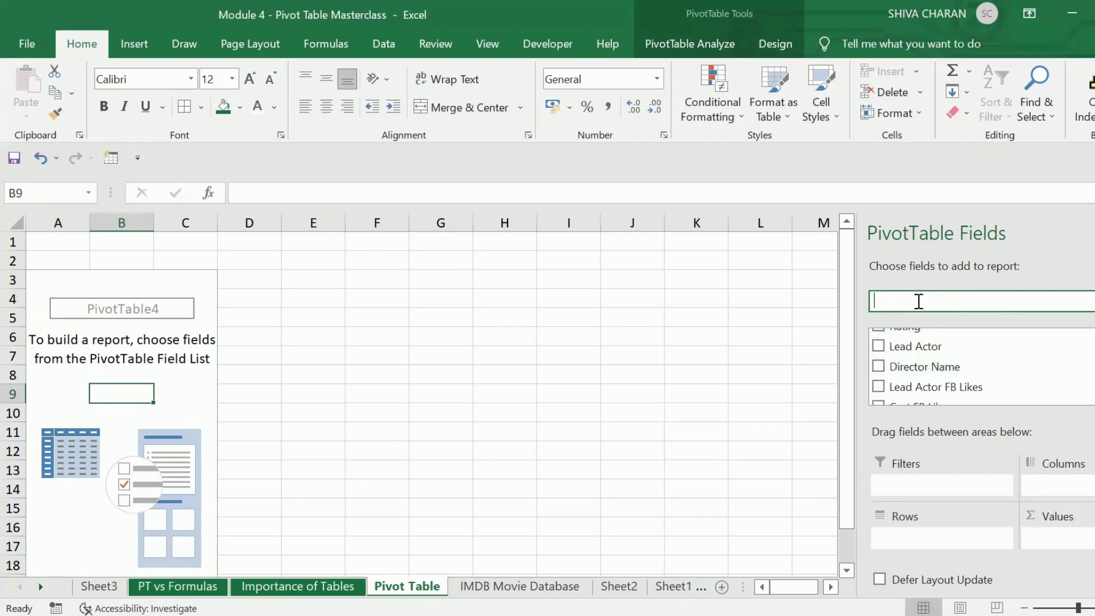
pyautogui.write('Title')
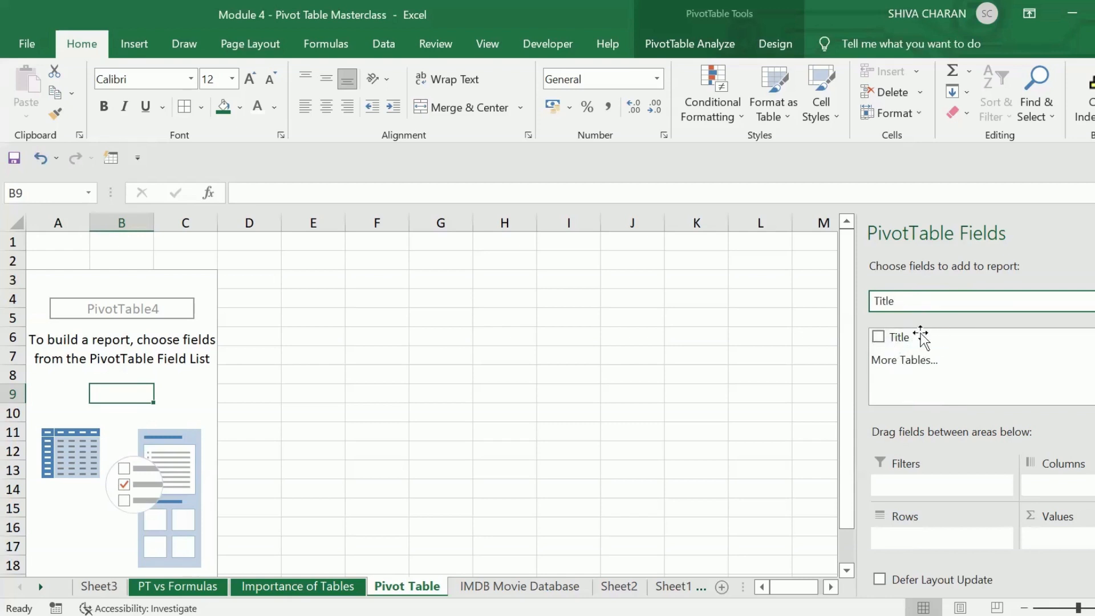
pyautogui.doubleClick(941, 301)
pyautogui.press('BackSpace')
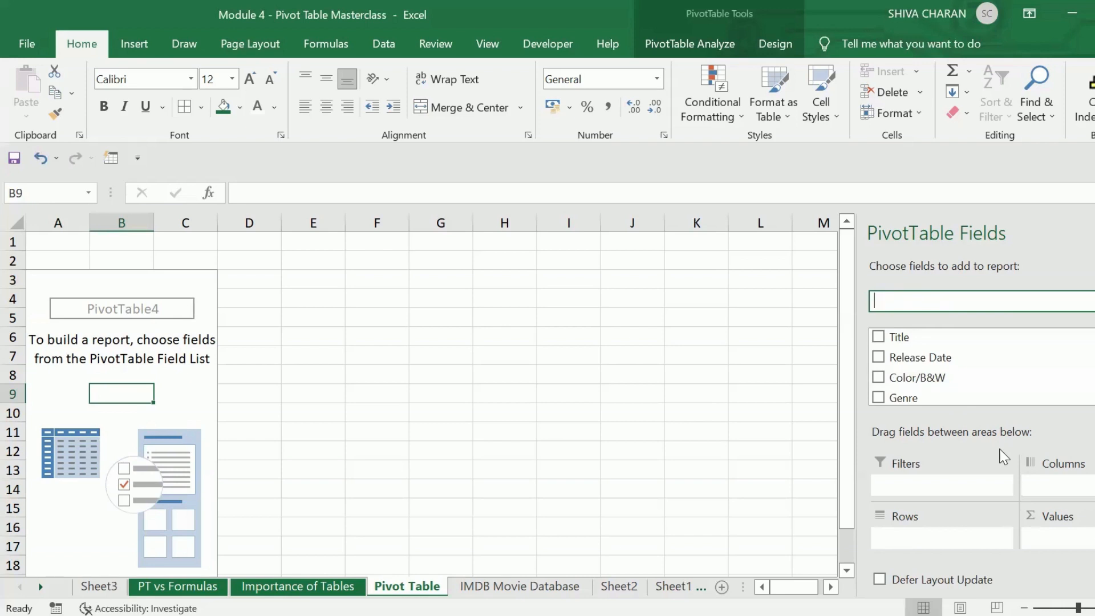
# - Review the Sheet2 agenda topics on the field list and on rows, columns, filters and values, checking the Pivot Table sheet's fields in between
pyautogui.click(619, 588)
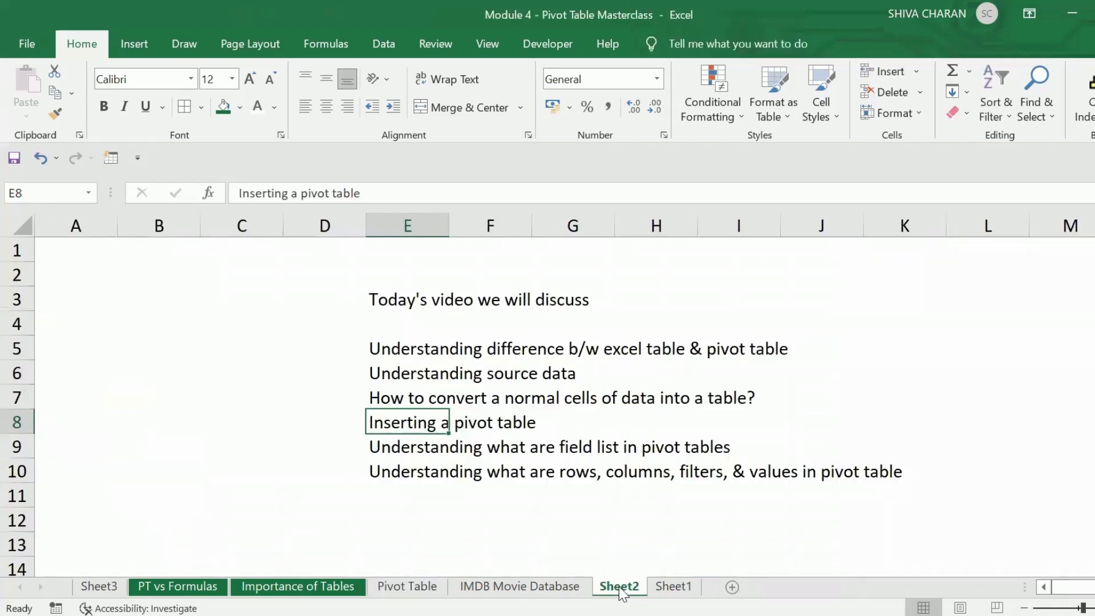
pyautogui.click(395, 450)
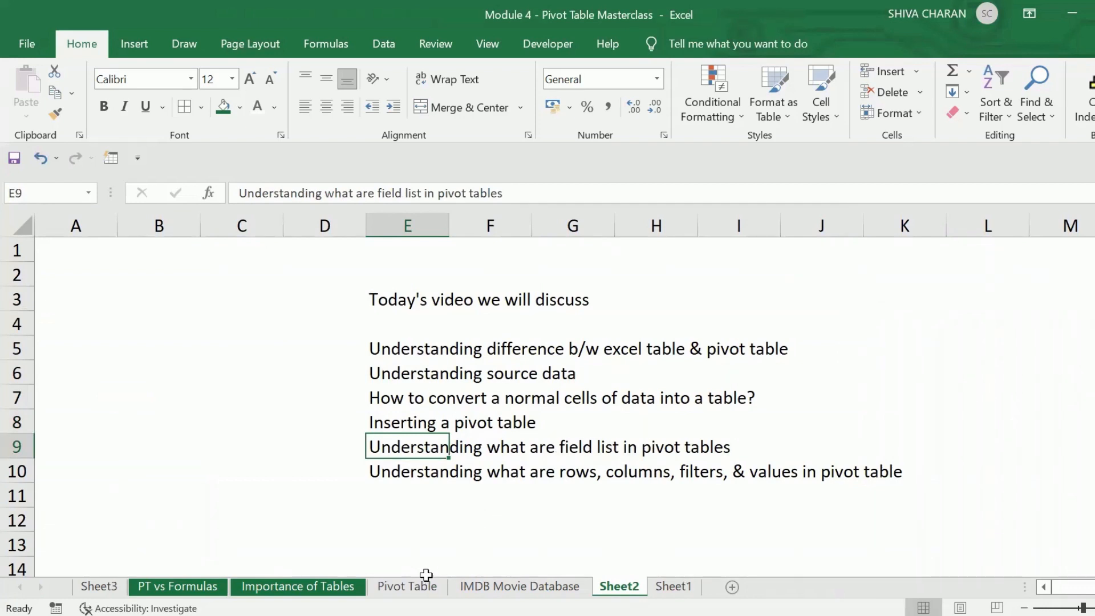
pyautogui.click(407, 587)
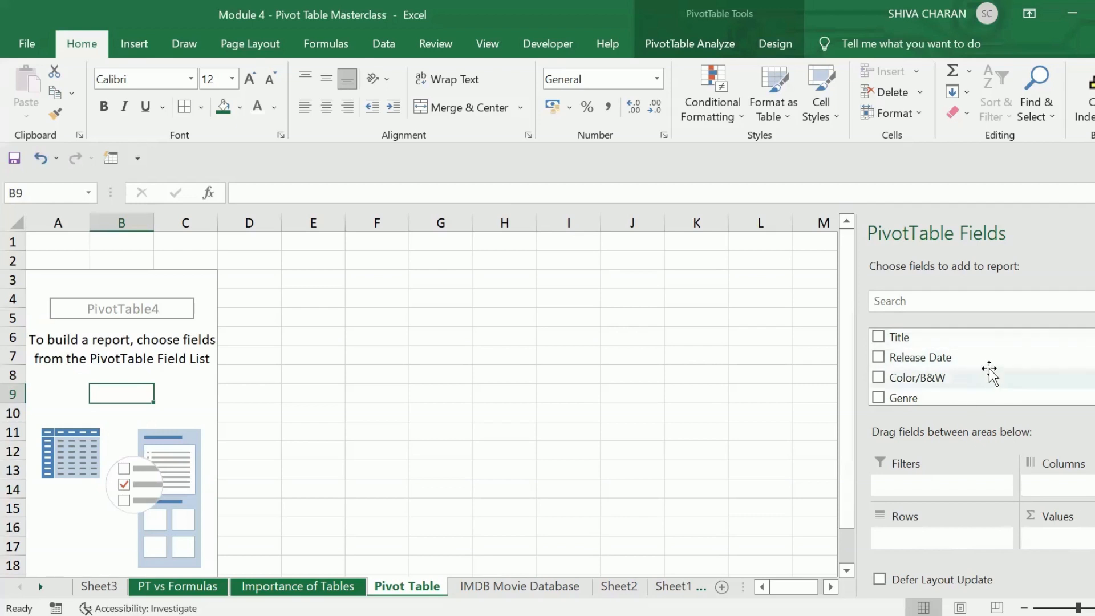
pyautogui.scroll(-5, 993, 374)
pyautogui.scroll(5, 997, 382)
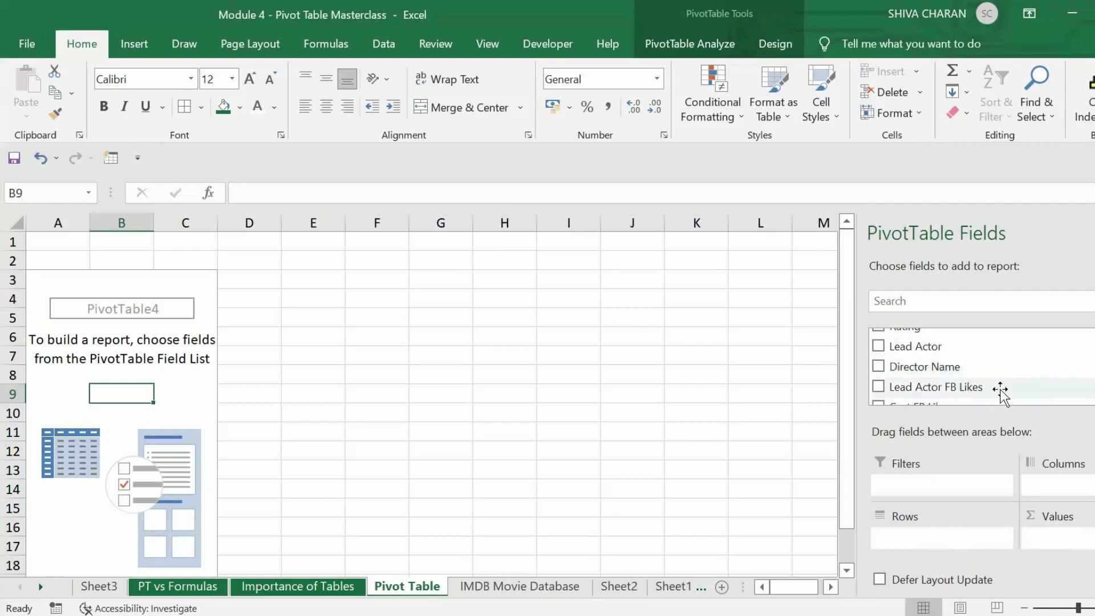
pyautogui.click(618, 586)
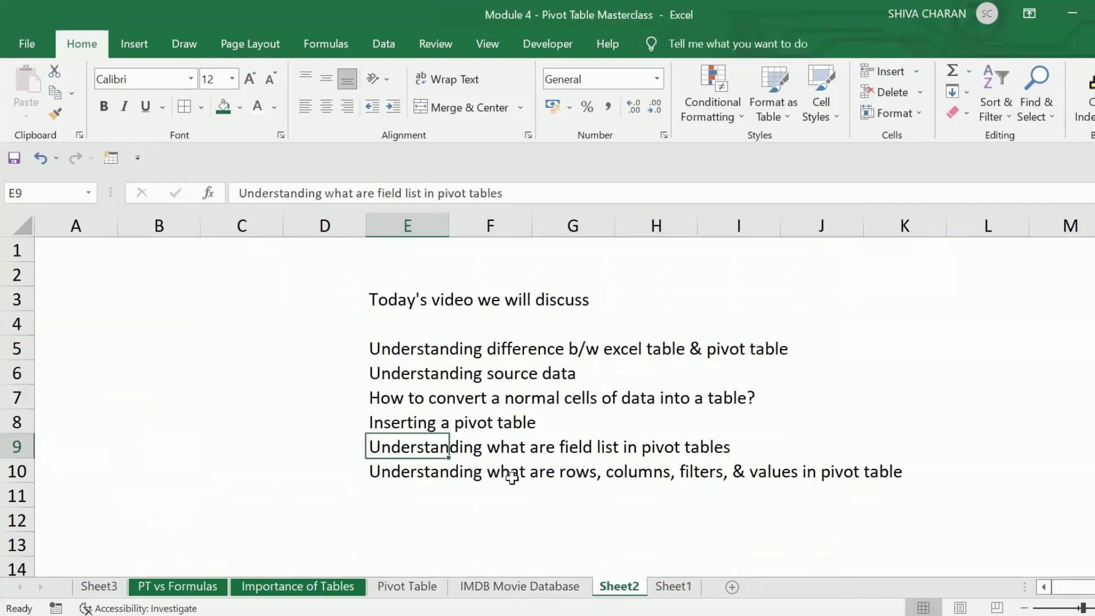
pyautogui.click(434, 471)
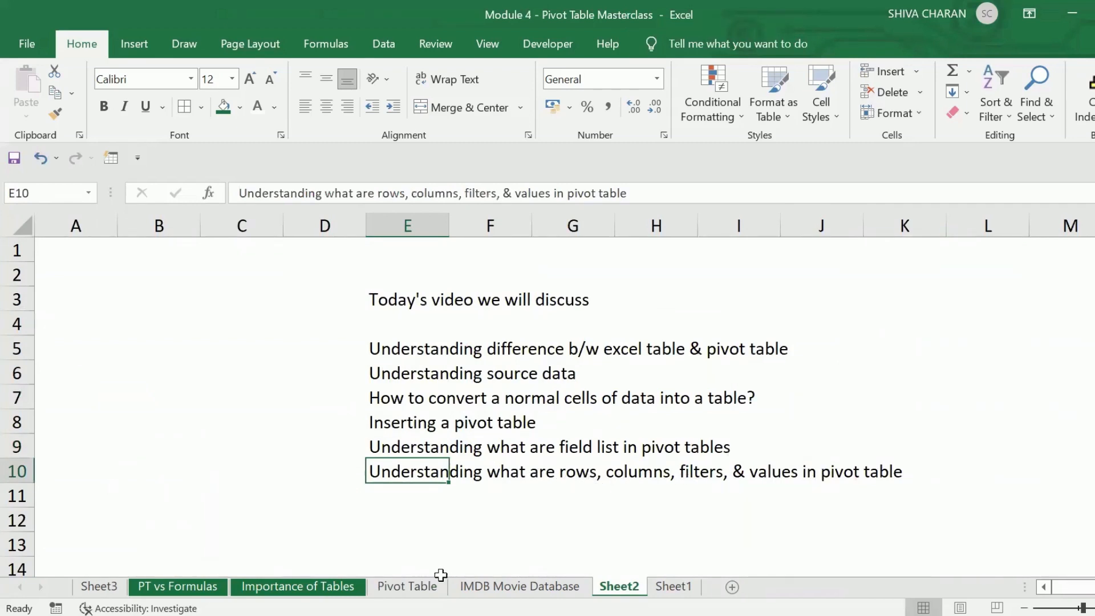
# - Add the Genre field to the Rows area of the pivot table on the Pivot Table sheet
pyautogui.click(410, 586)
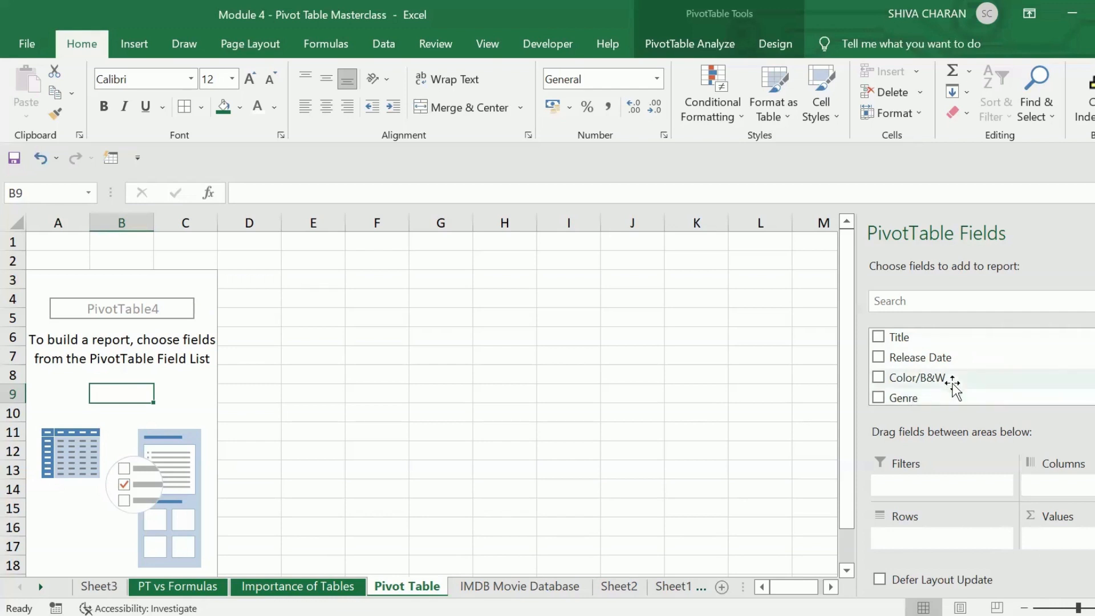
pyautogui.scroll(-4, 1004, 368)
pyautogui.scroll(-3, 1003, 368)
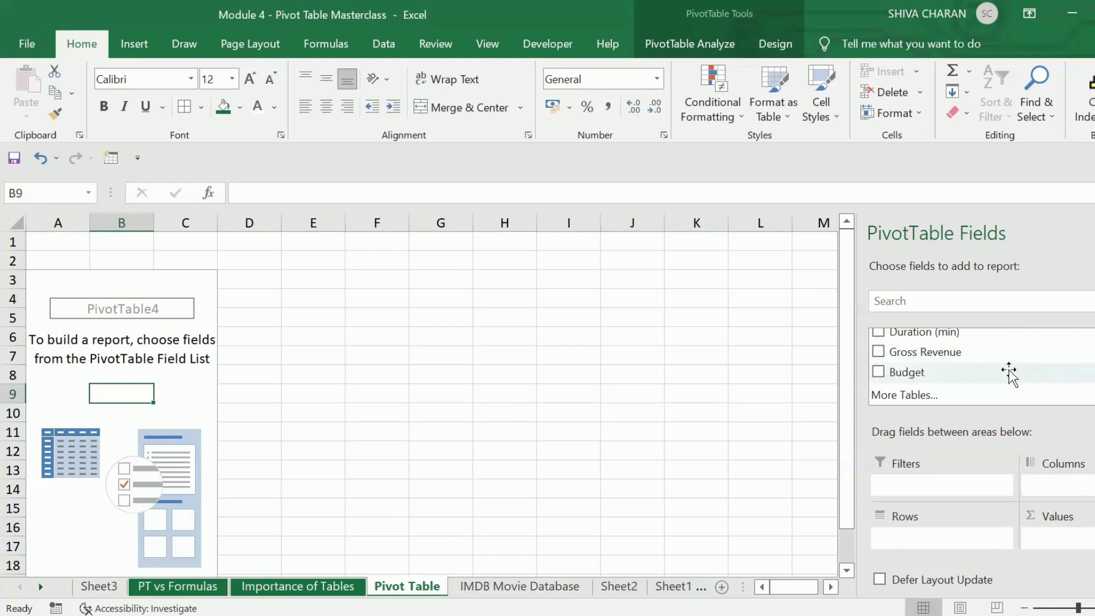
pyautogui.scroll(1, 1018, 370)
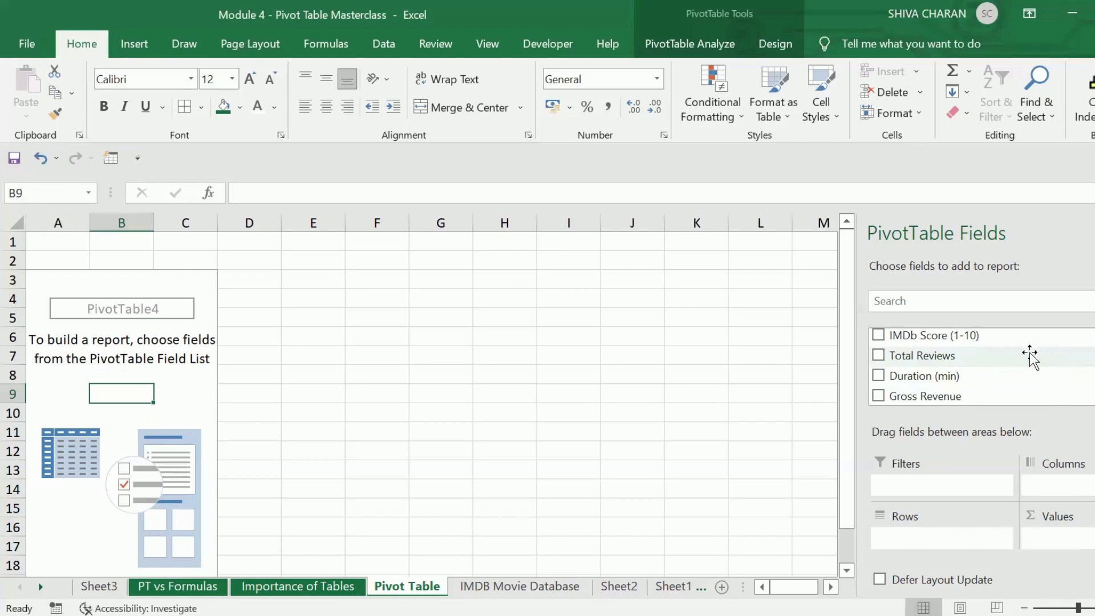
pyautogui.scroll(2, 1031, 356)
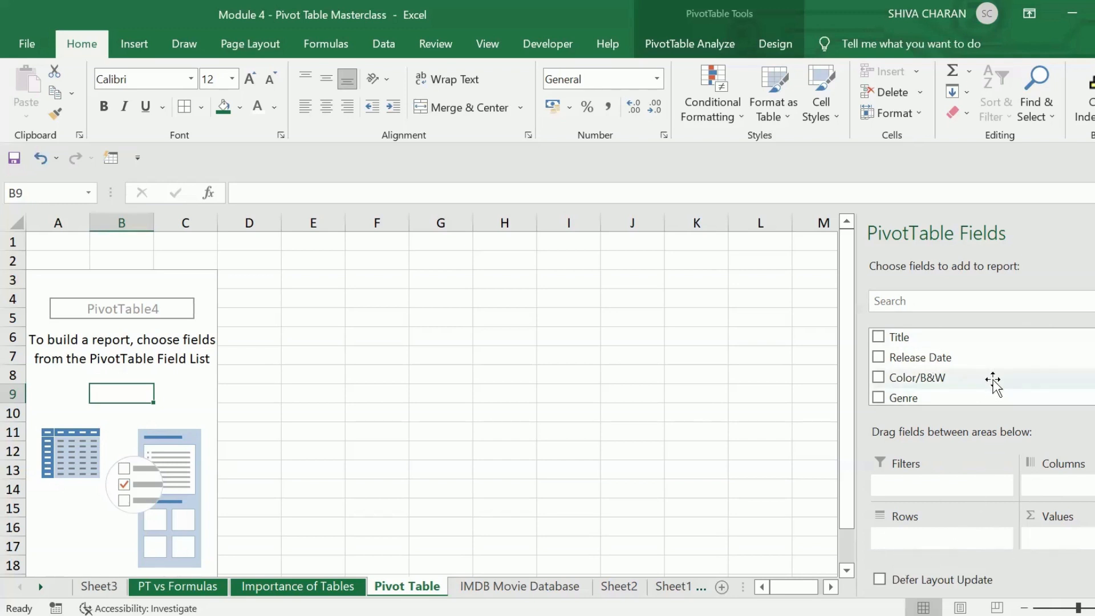
pyautogui.scroll(-1, 995, 379)
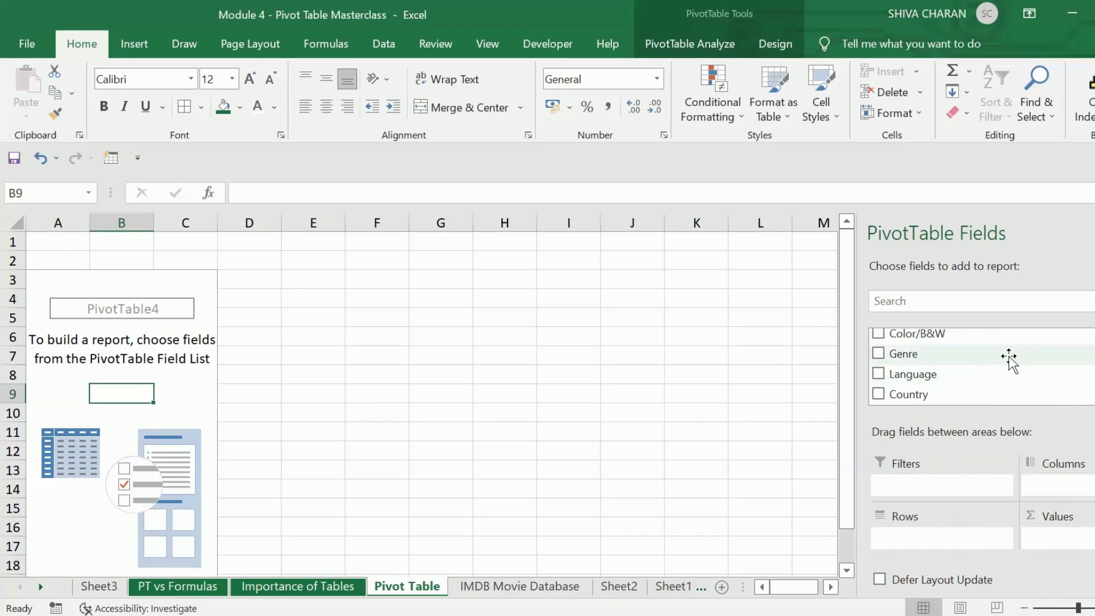
pyautogui.moveTo(1009, 358); pyautogui.dragTo(942, 550)
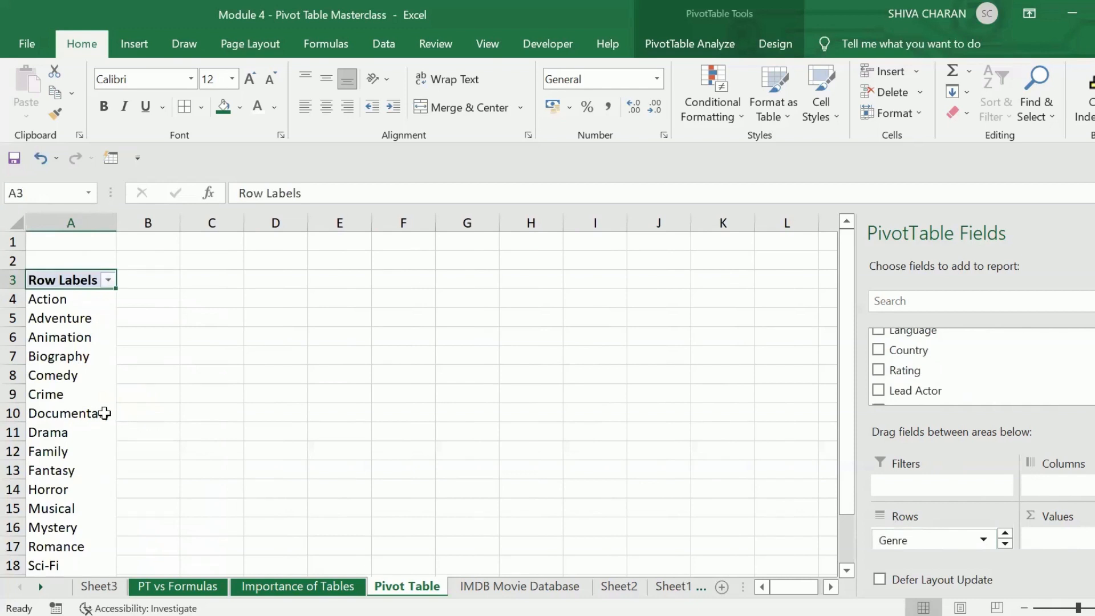
# - Look through the genre row labels and add the Color/B&W field to the Columns area
pyautogui.scroll(-1, 100, 399)
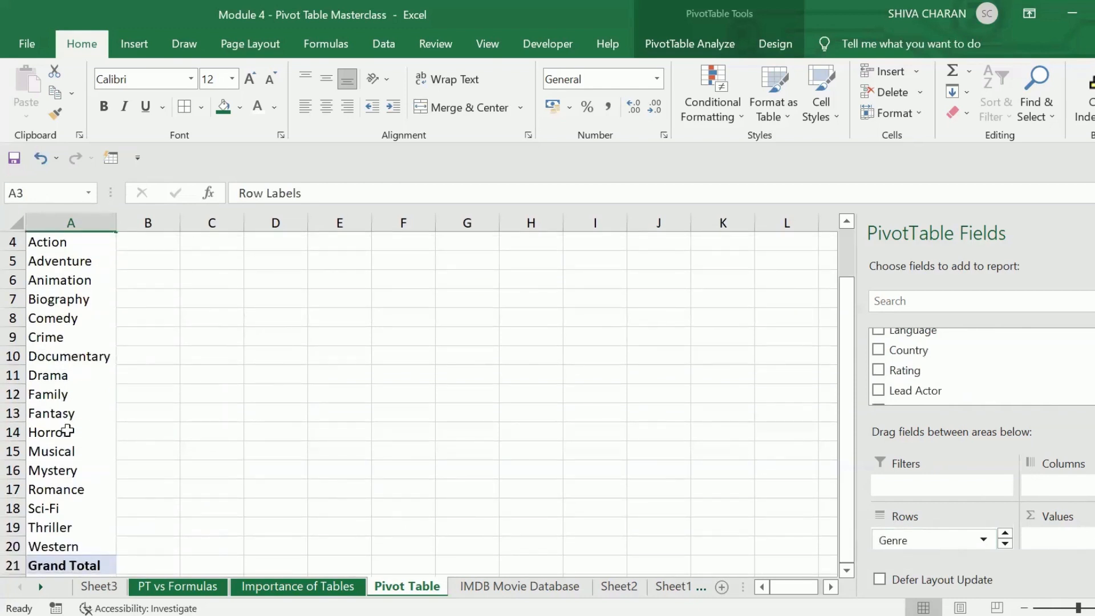
pyautogui.scroll(1, 52, 347)
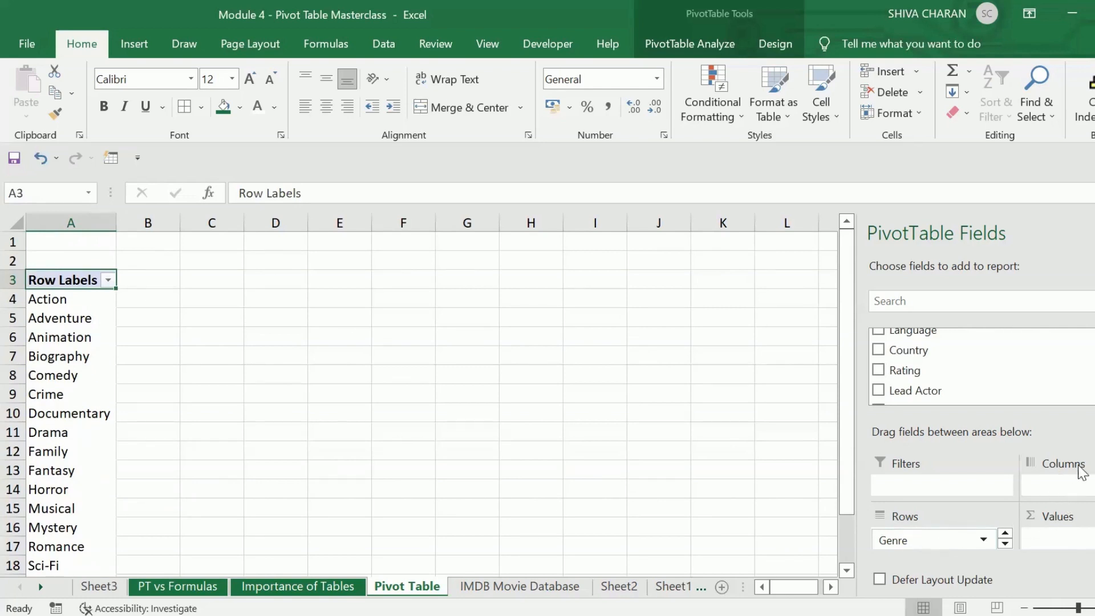
pyautogui.scroll(3, 998, 368)
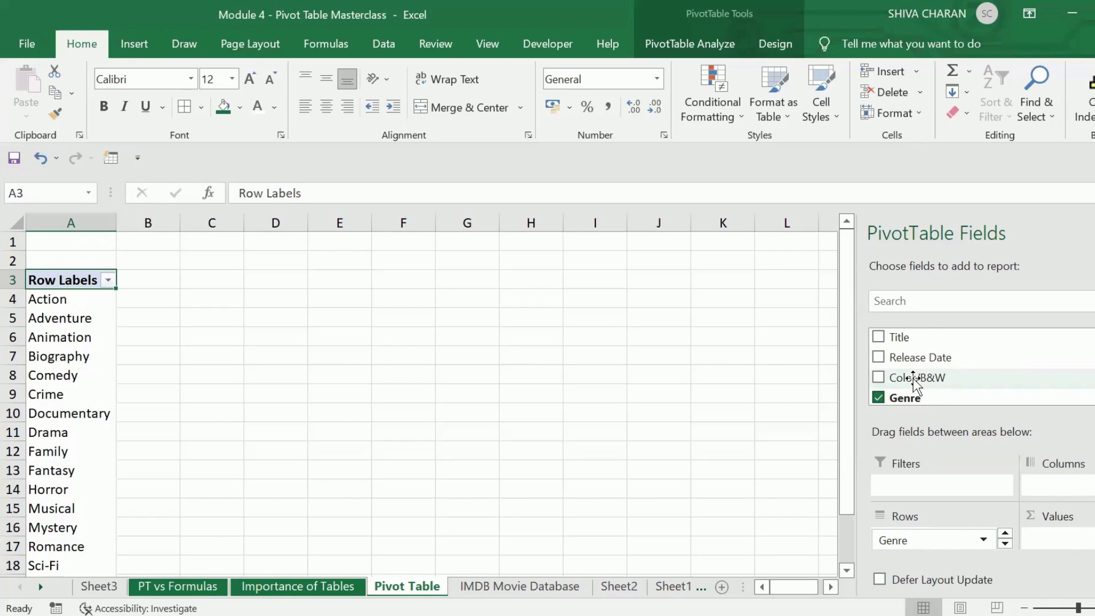
pyautogui.moveTo(913, 378); pyautogui.dragTo(1087, 505)
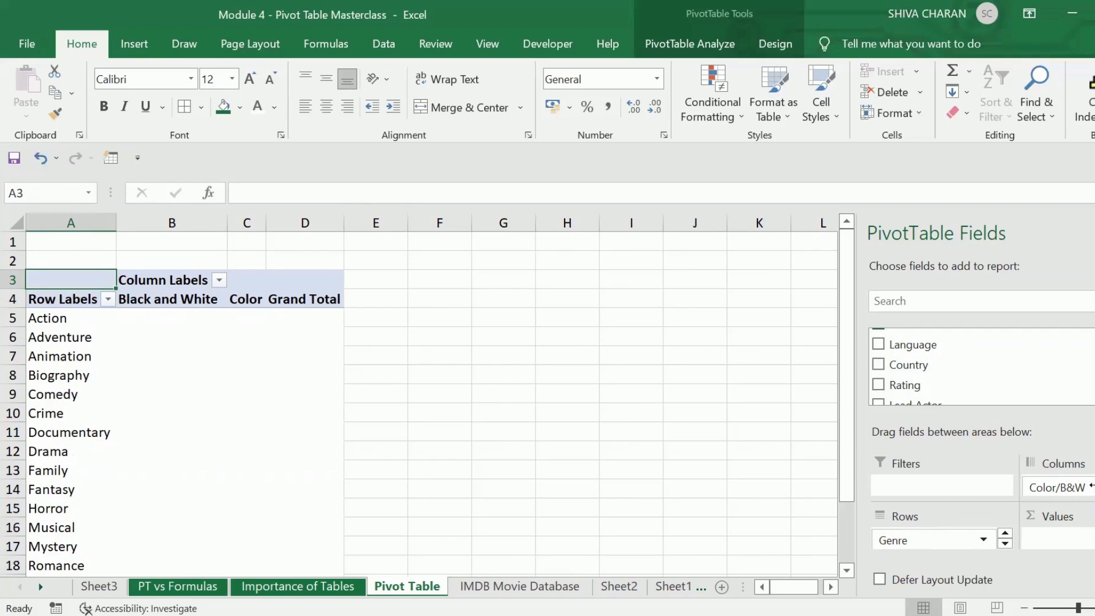
# - Remove the Color/B&W field from the Columns area of the pivot table
pyautogui.scroll(3, 995, 373)
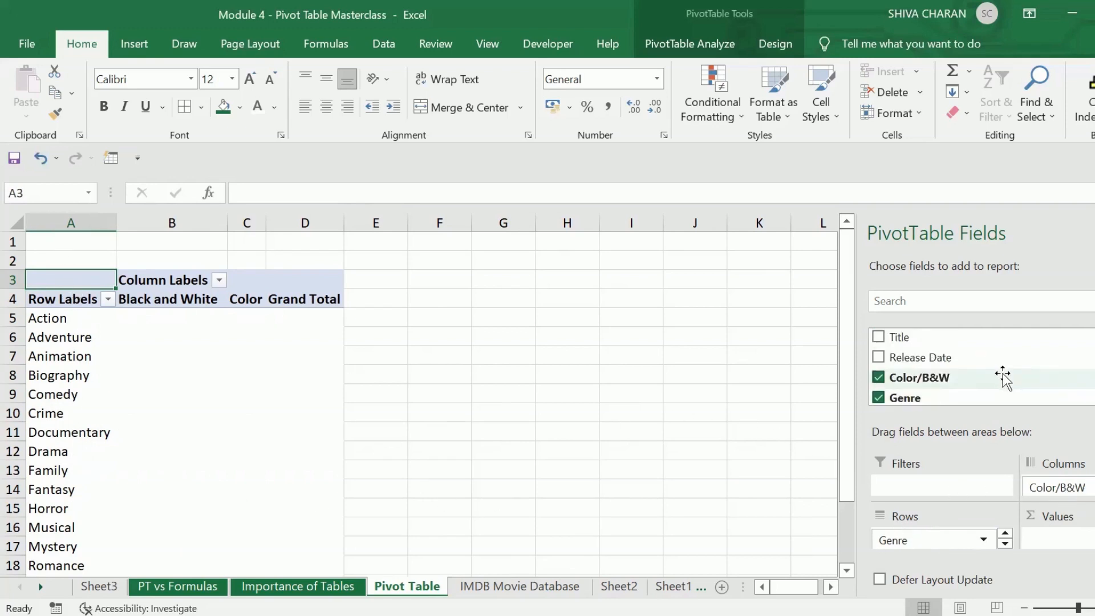
pyautogui.scroll(-2, 1005, 378)
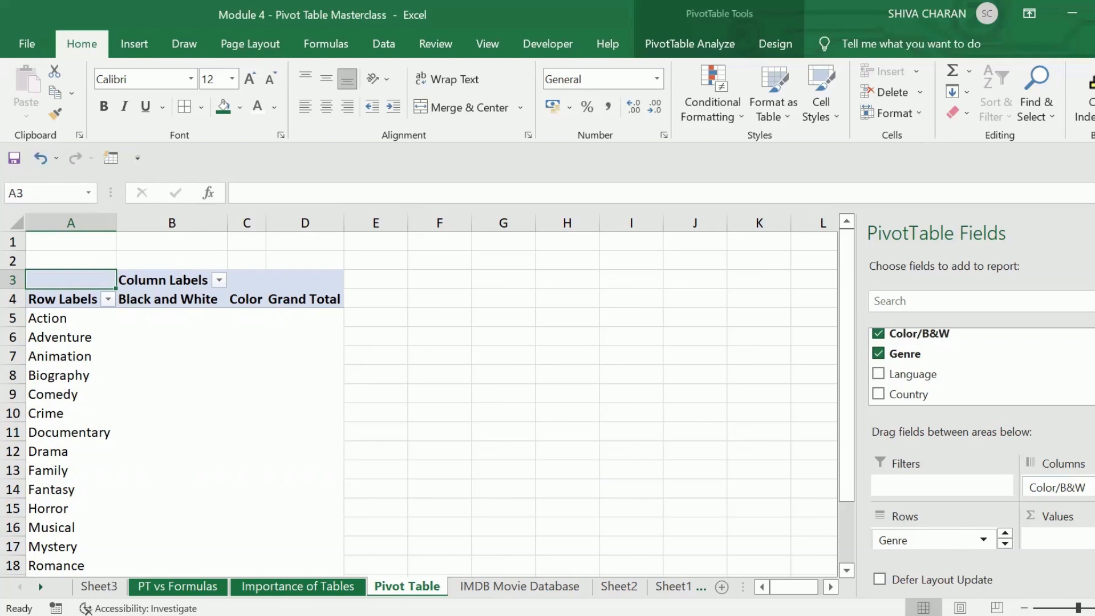
pyautogui.click(1072, 487)
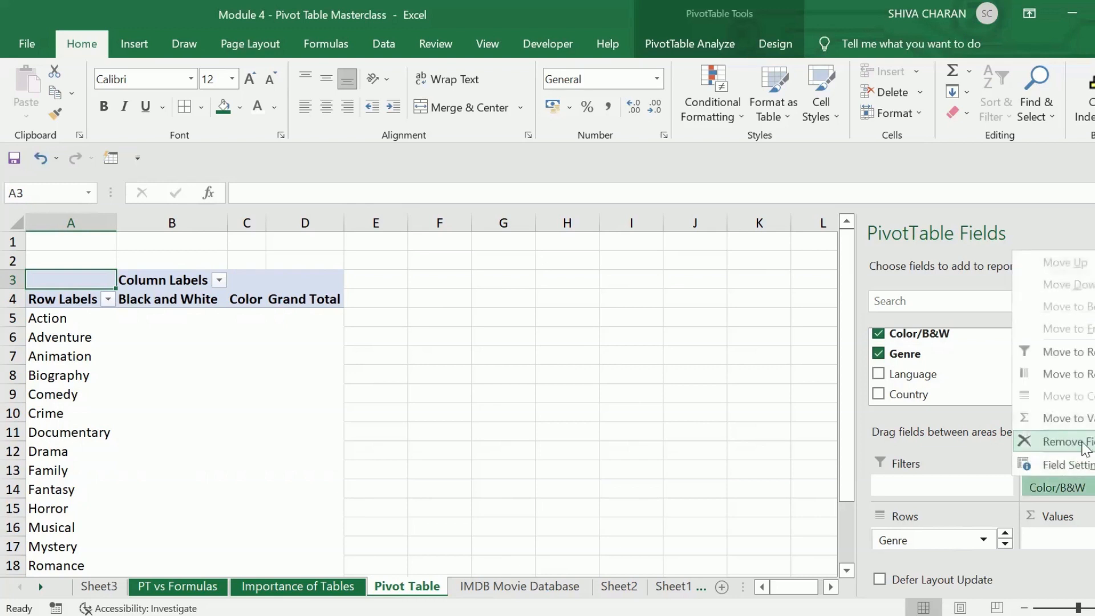
pyautogui.click(978, 449)
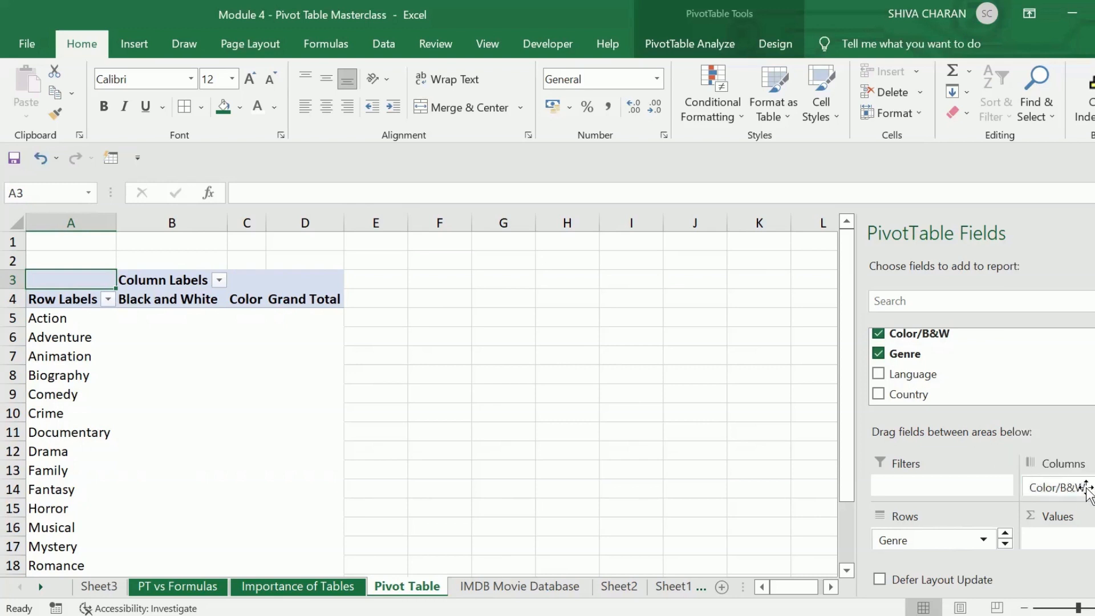
pyautogui.moveTo(1086, 489); pyautogui.dragTo(1061, 380)
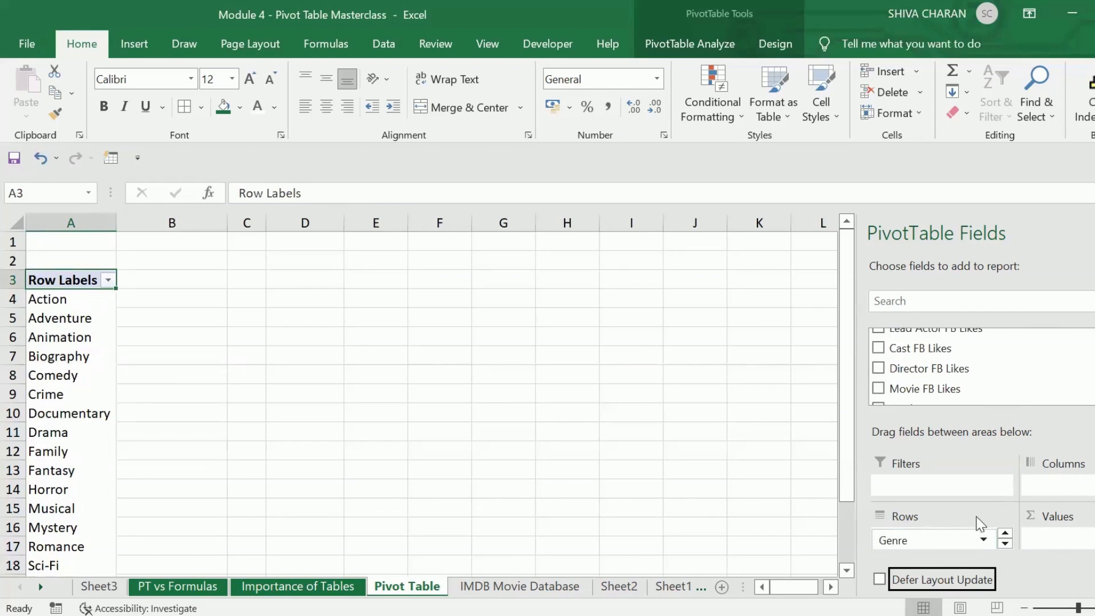
# - Add the Country field to the Columns area and select the country headers from Afghanistan to Czech Republic
pyautogui.scroll(5, 997, 348)
pyautogui.scroll(1, 1004, 365)
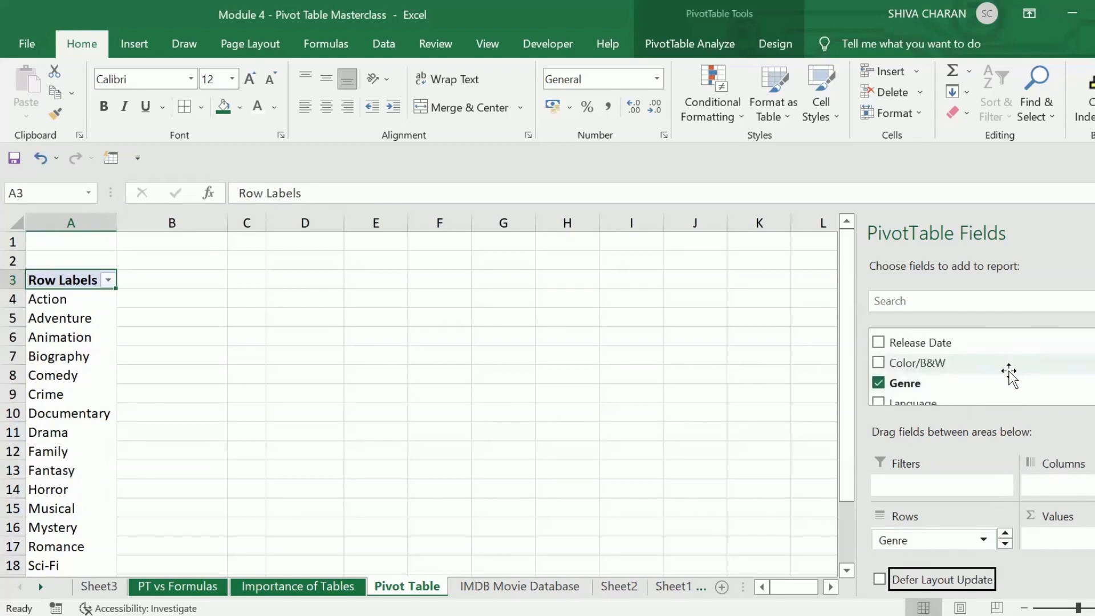
pyautogui.scroll(-1, 1007, 377)
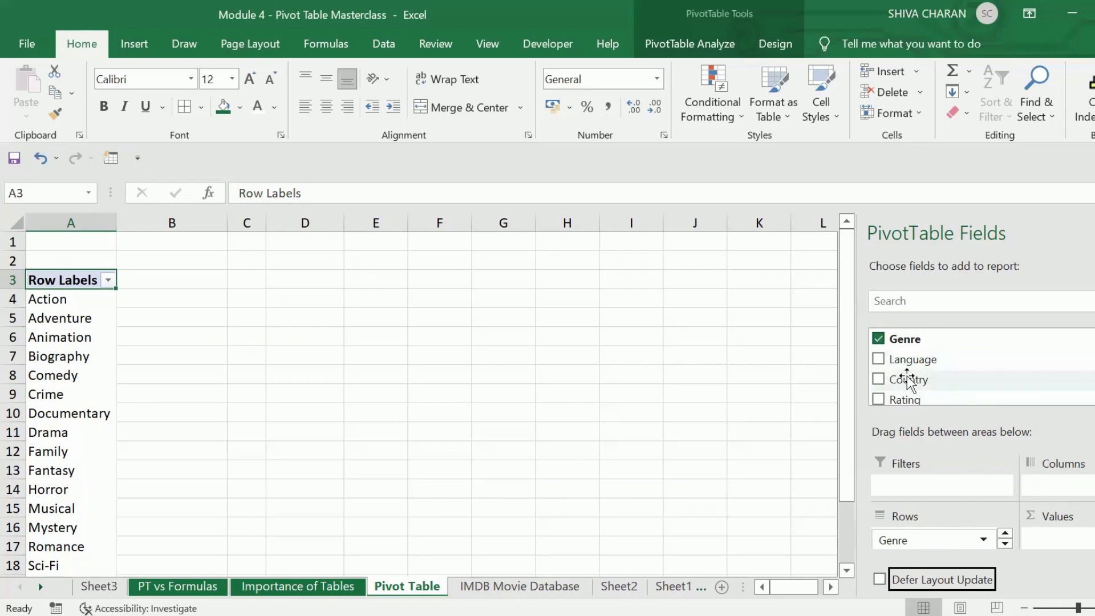
pyautogui.moveTo(907, 379); pyautogui.dragTo(1059, 490)
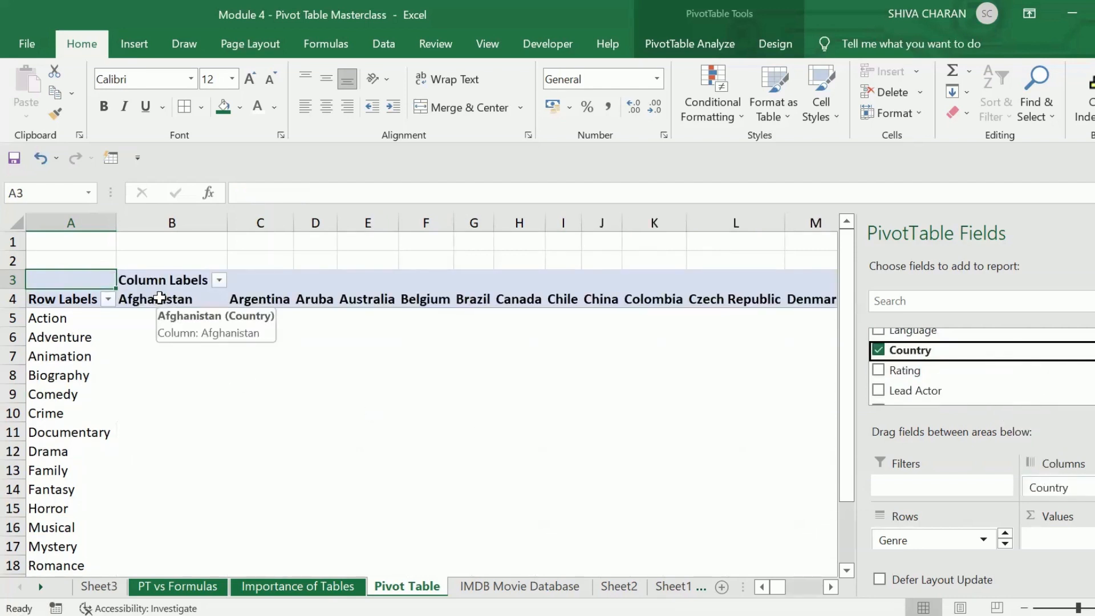
pyautogui.moveTo(160, 297); pyautogui.dragTo(741, 301)
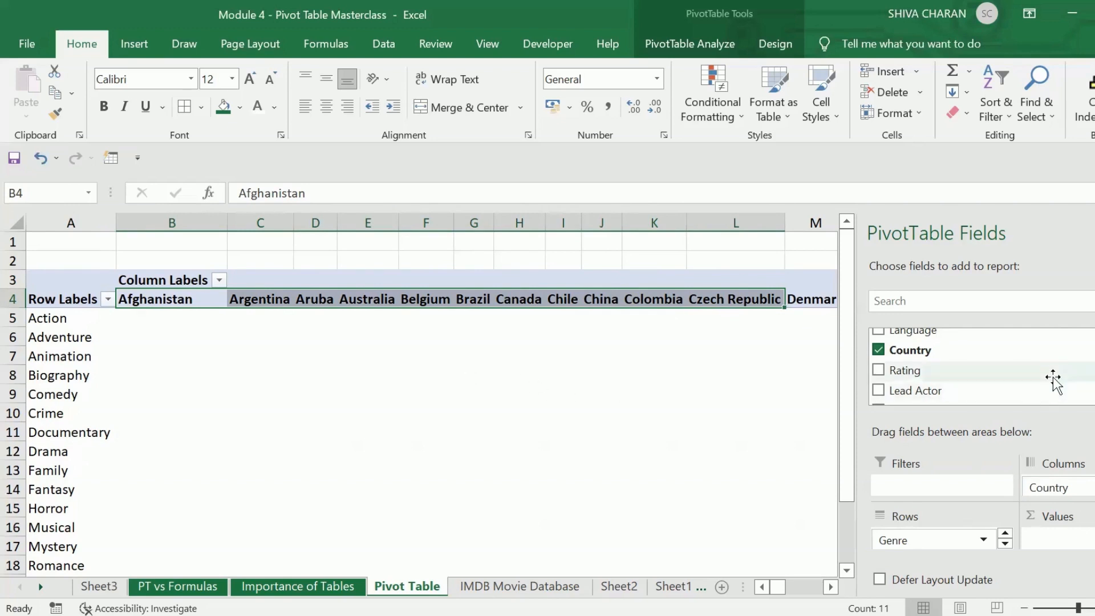
# - Add the Budget field to the Values area as a sum
pyautogui.scroll(-5, 1053, 376)
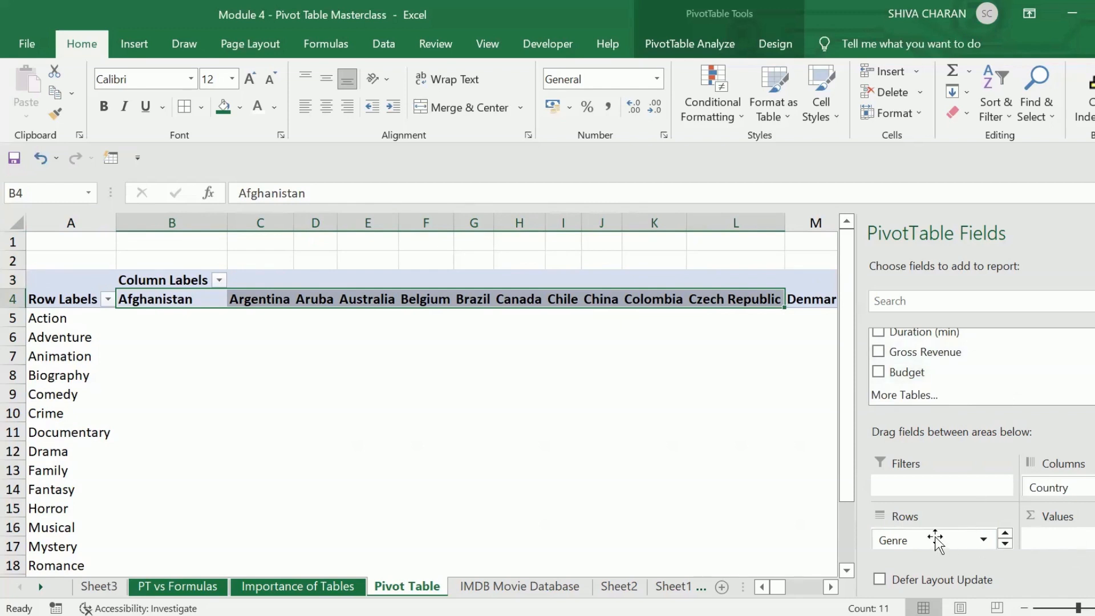
pyautogui.click(916, 372)
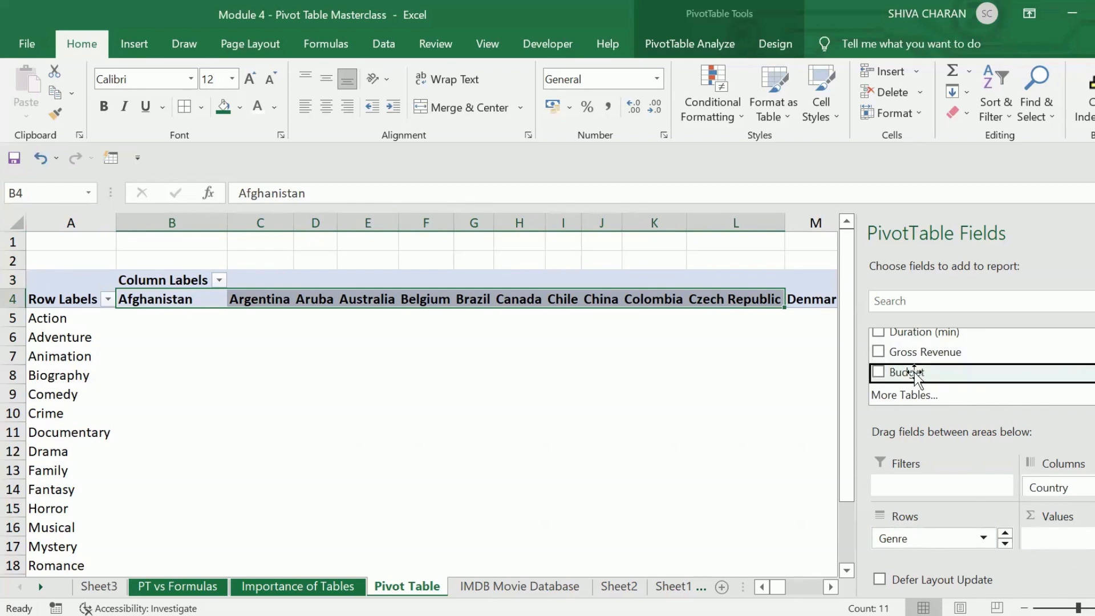
pyautogui.moveTo(886, 379); pyautogui.dragTo(1088, 533)
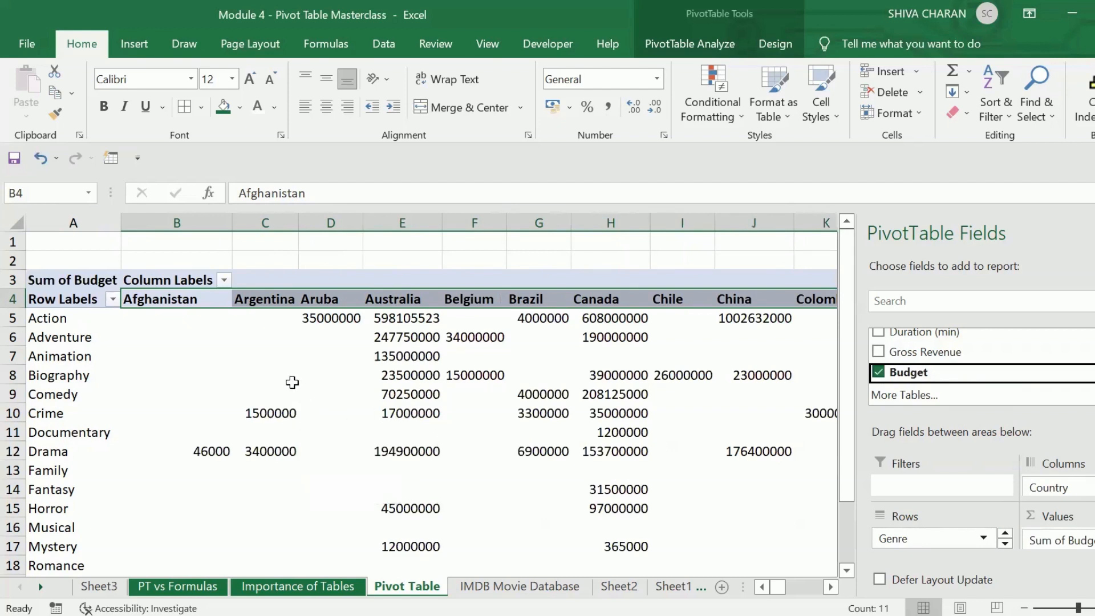
# - Examine the budget sums by genre and country, including the Crime and Drama rows for Argentina and Afghanistan, and the Grand Total row
pyautogui.click(271, 334)
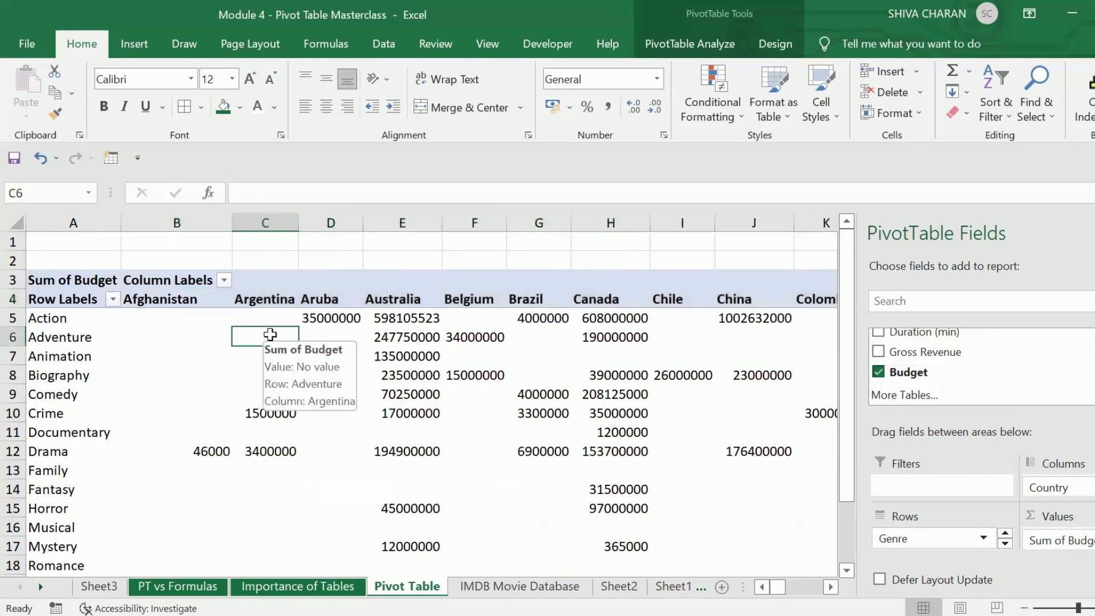
pyautogui.click(258, 299)
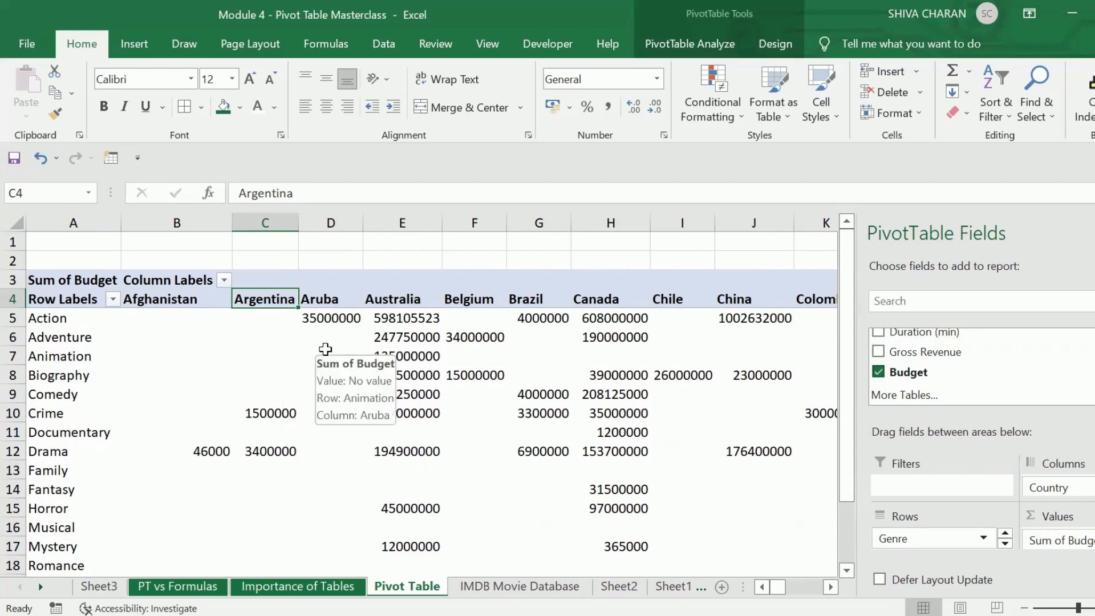
pyautogui.click(193, 425)
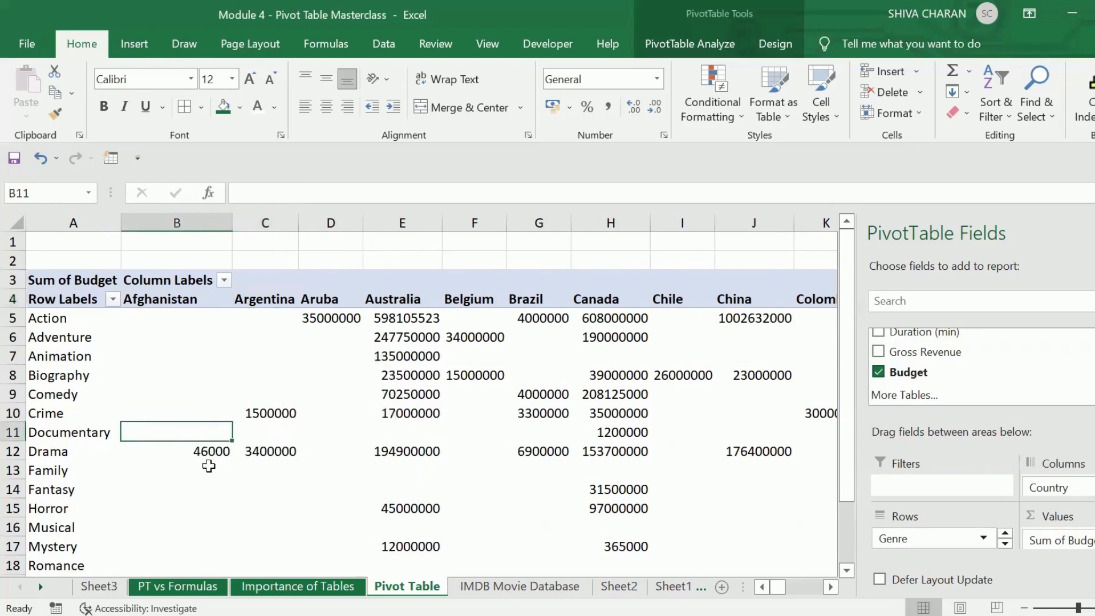
pyautogui.click(183, 447)
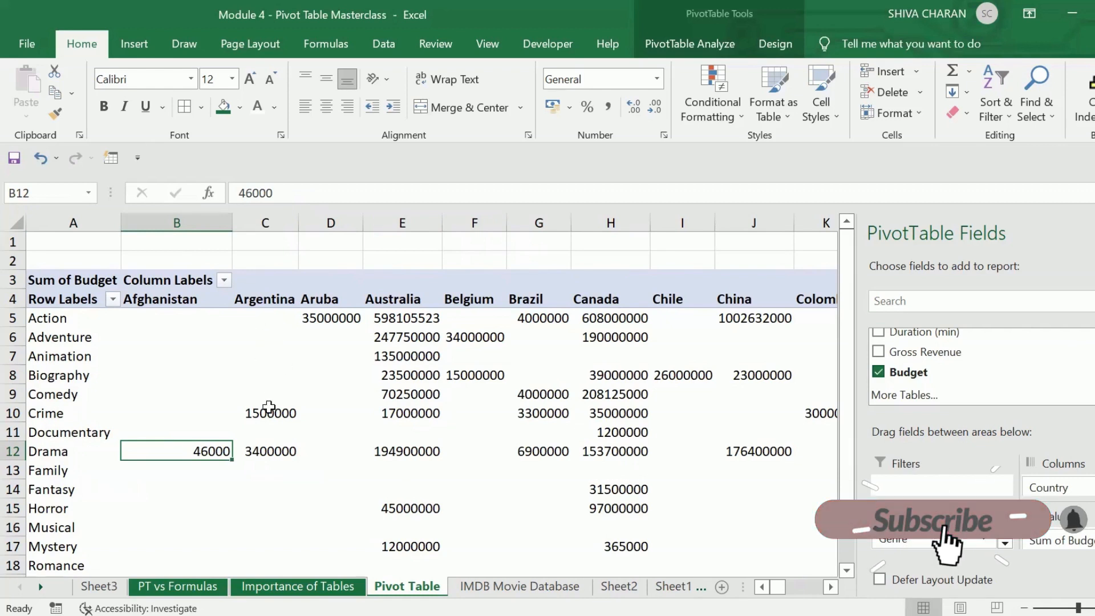
pyautogui.click(268, 408)
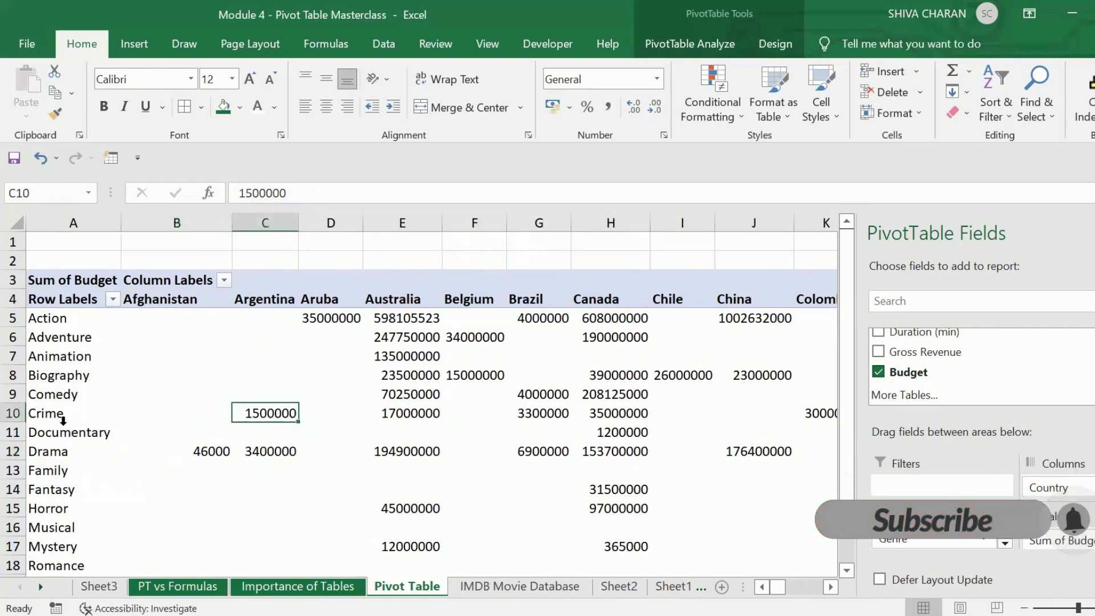
pyautogui.click(52, 451)
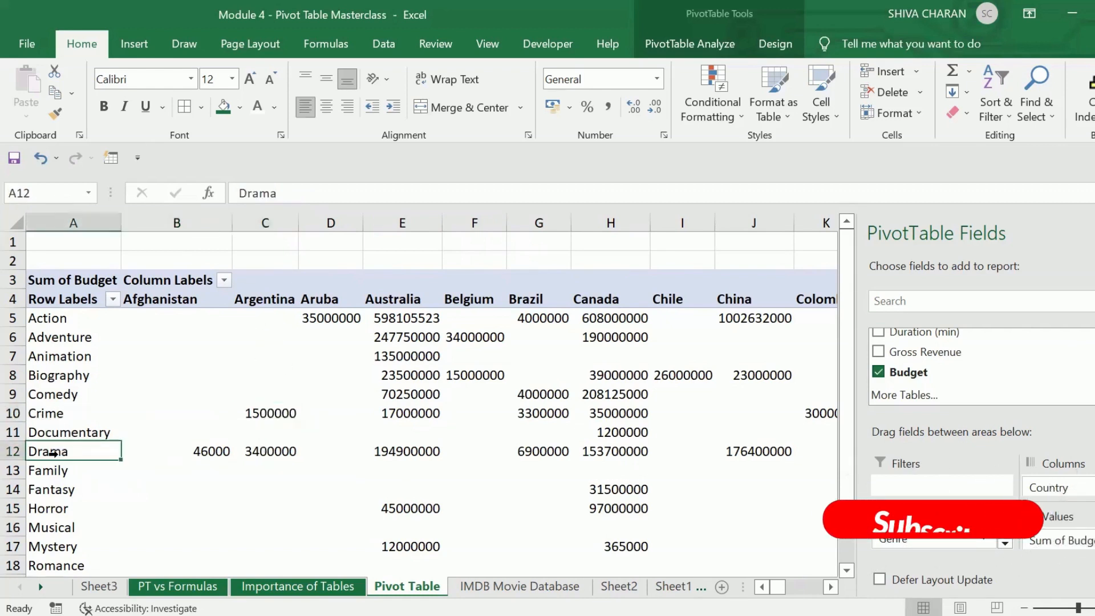
pyautogui.click(262, 413)
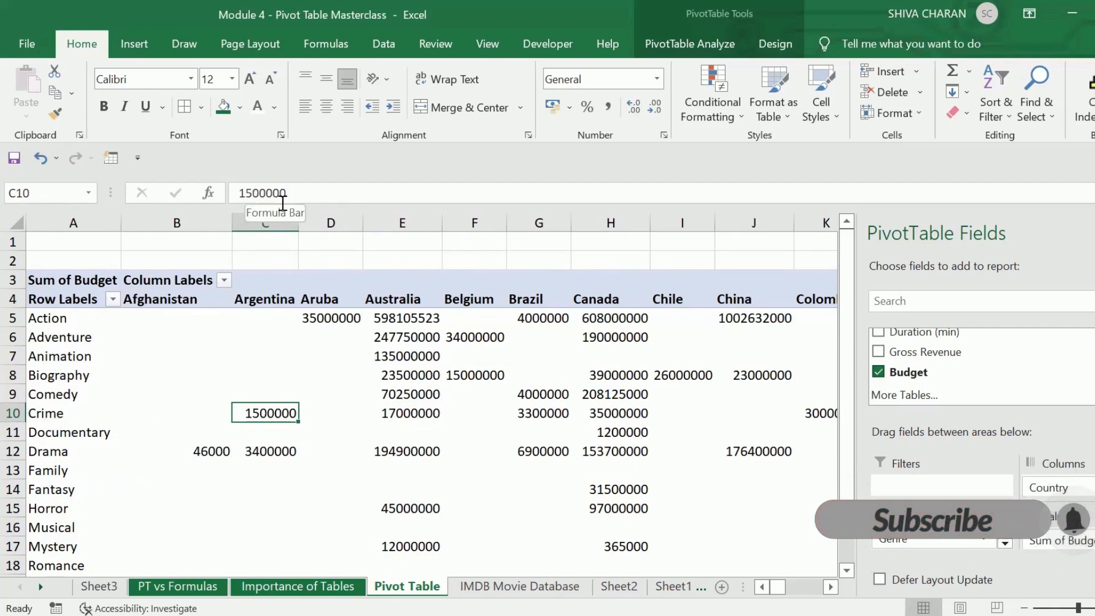
pyautogui.click(281, 432)
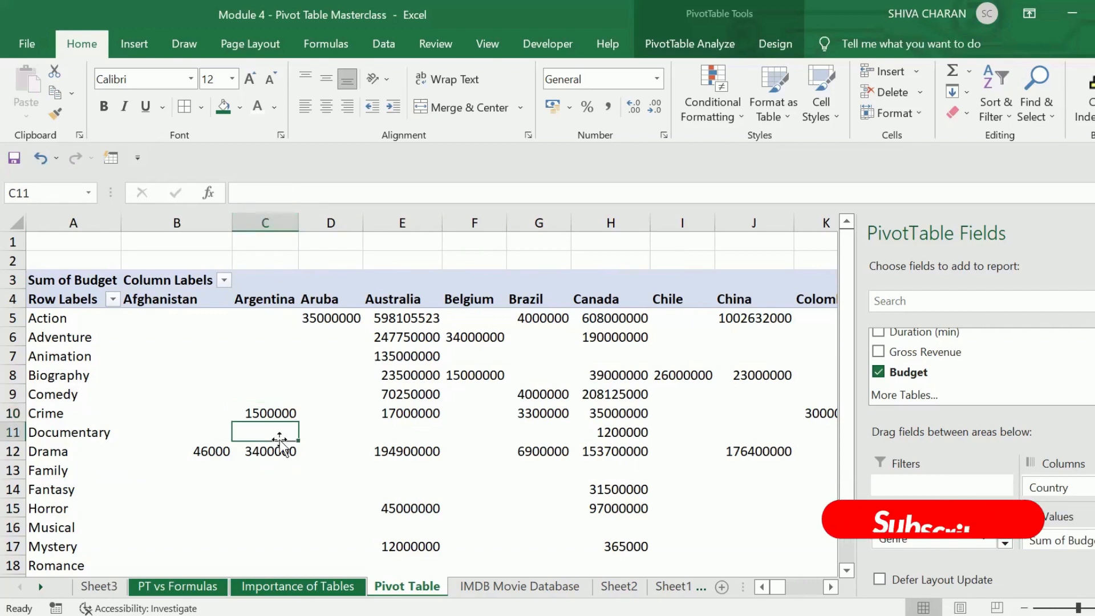
pyautogui.click(282, 456)
pyautogui.scroll(-2, 342, 482)
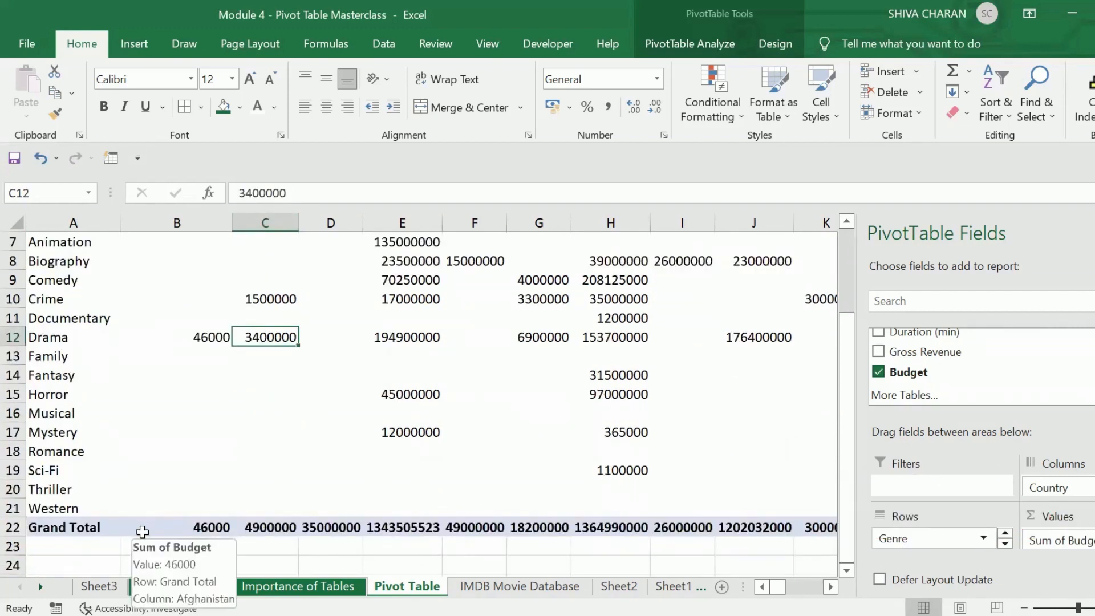
pyautogui.scroll(2, 336, 483)
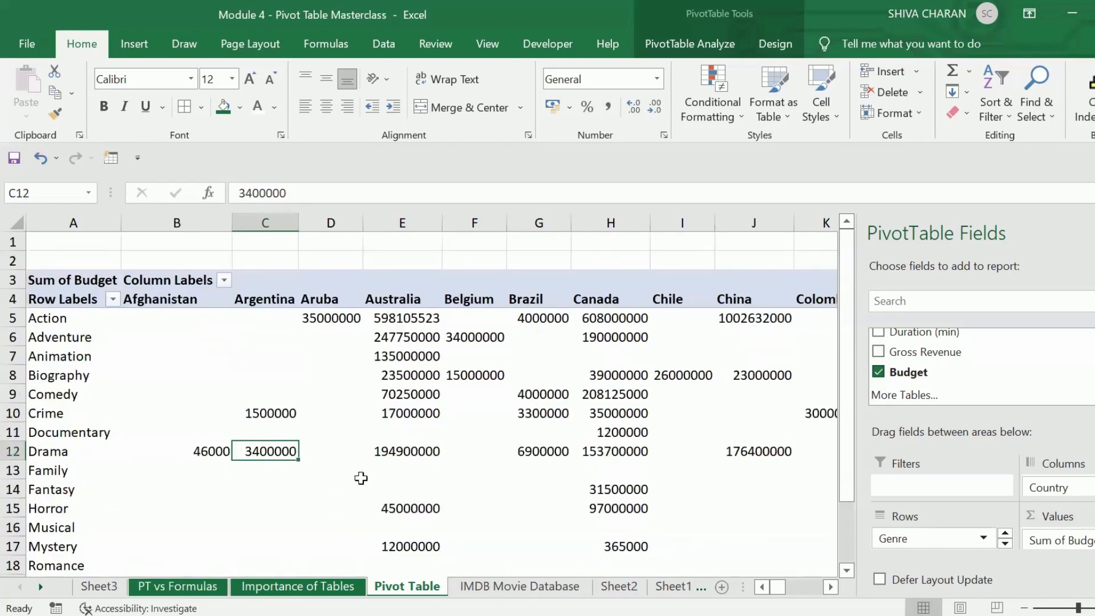
pyautogui.scroll(-3, 370, 481)
pyautogui.scroll(1, 331, 499)
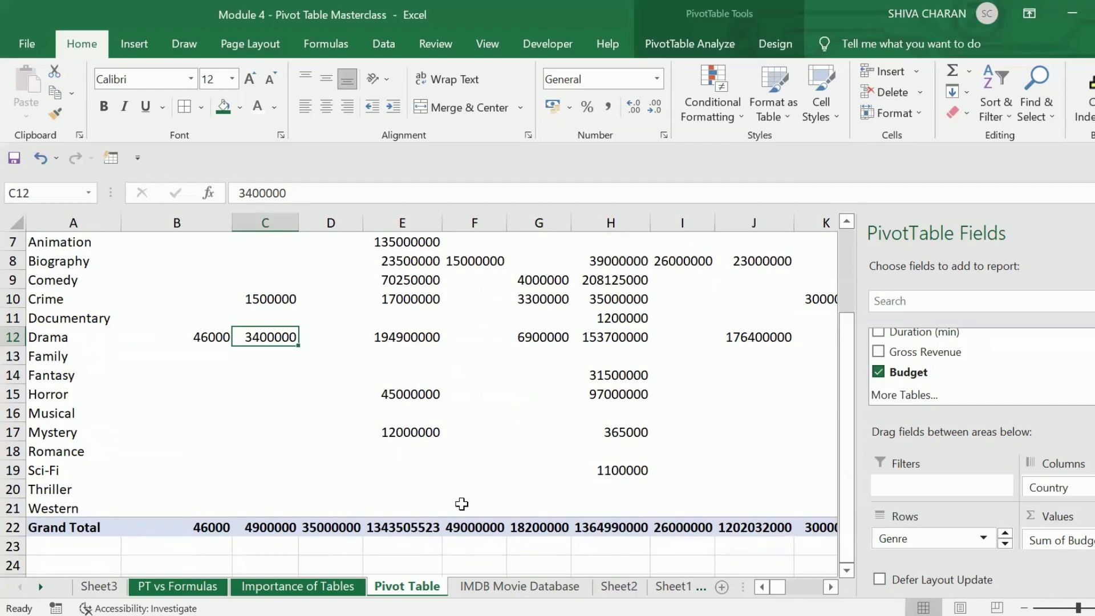
pyautogui.scroll(2, 461, 503)
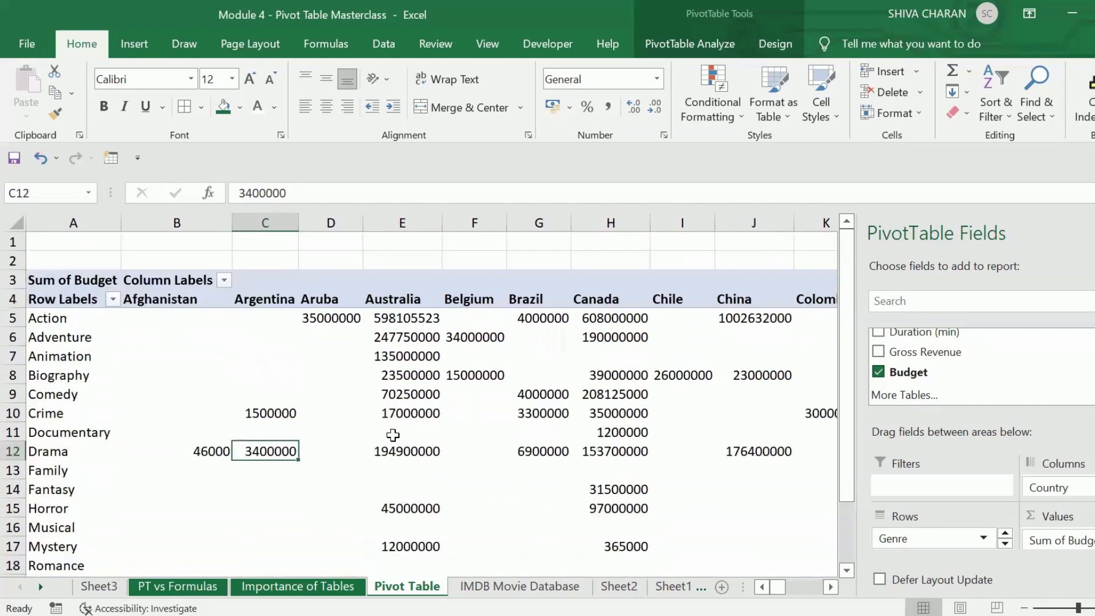
# - Remove Sum of Budget from the Values area
pyautogui.click(1071, 542)
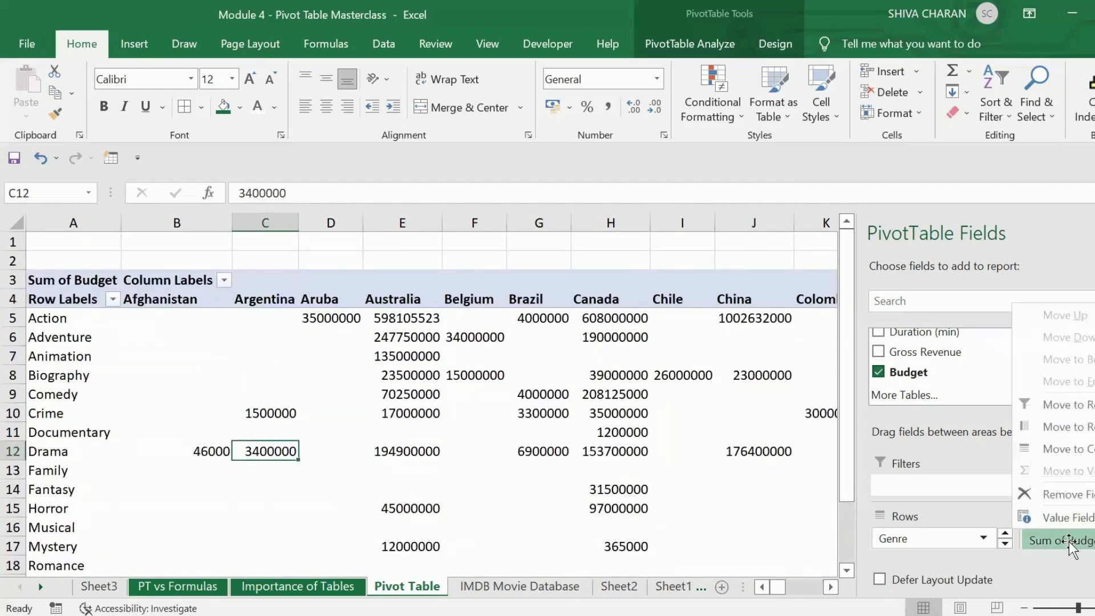
pyautogui.click(1082, 501)
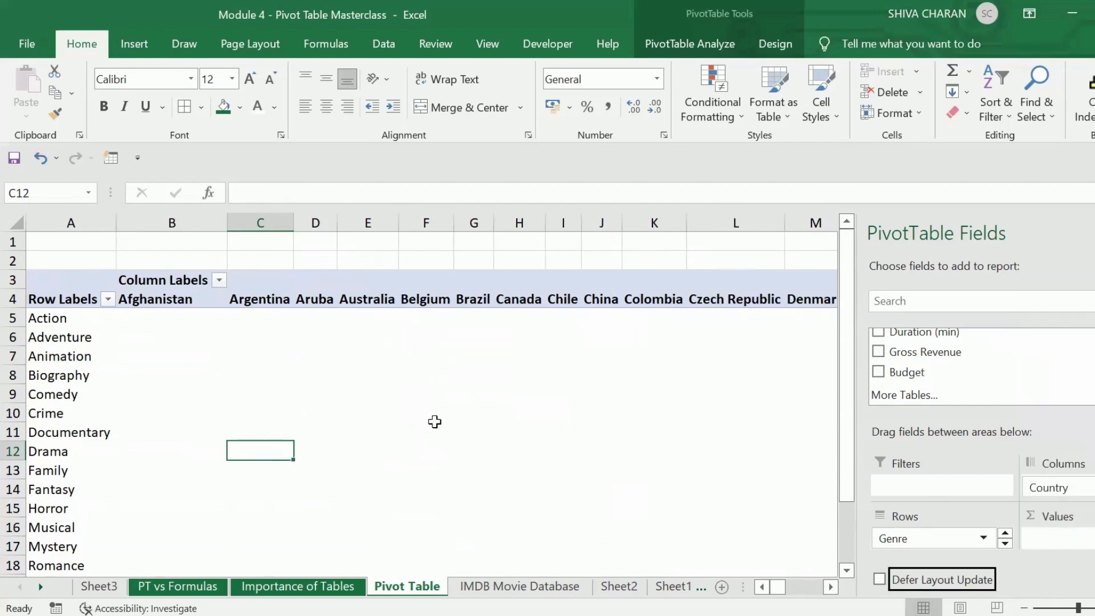
# - Try the Color/B&W field in the Columns area together with Country, and take it out again
pyautogui.scroll(3, 1078, 360)
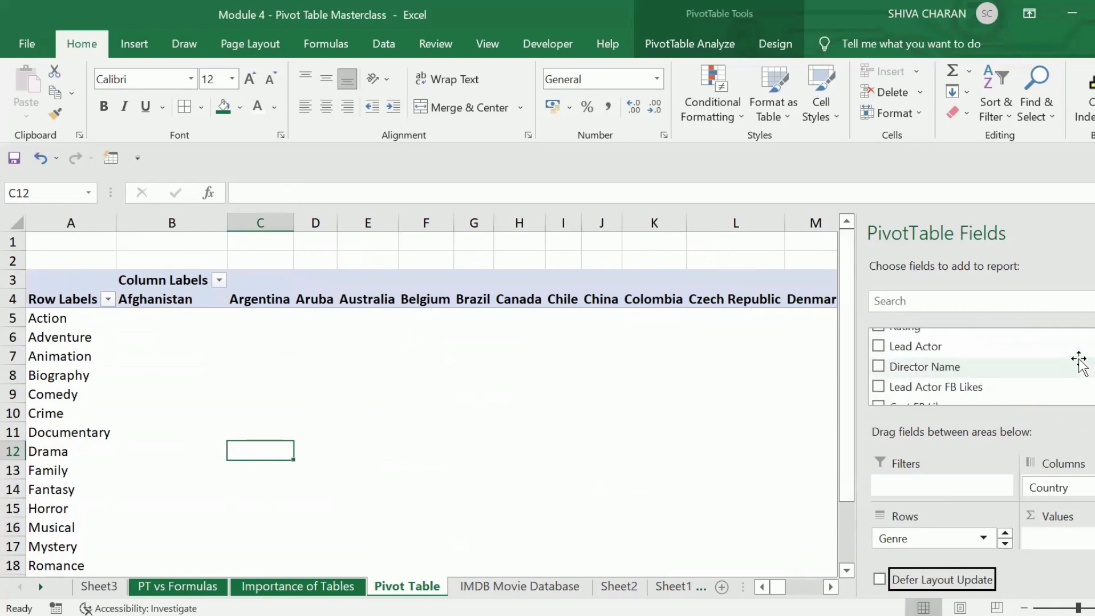
pyautogui.scroll(5, 1064, 362)
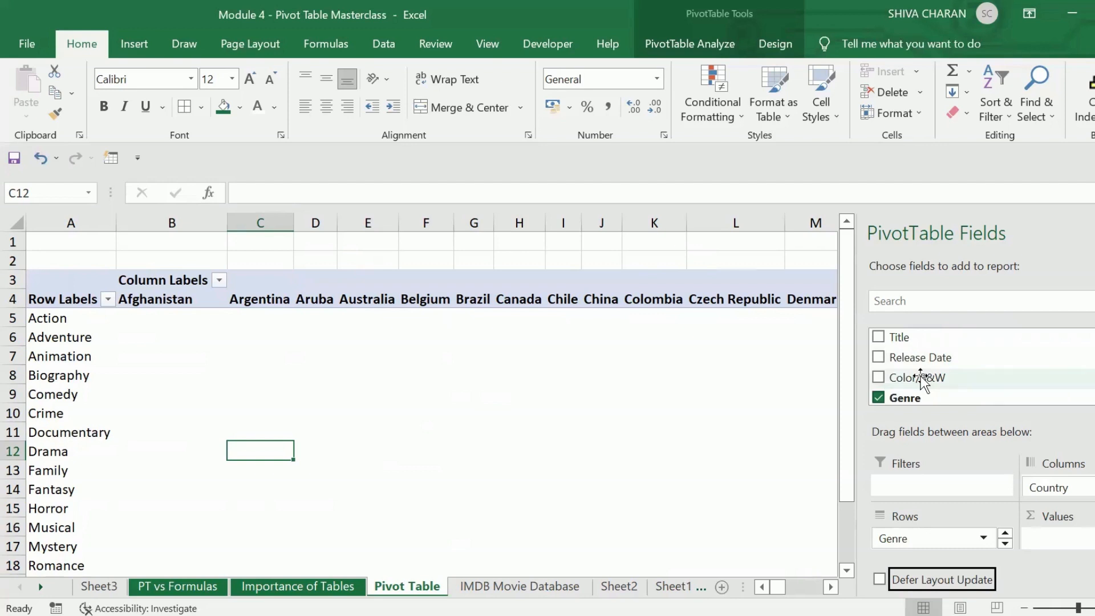
pyautogui.moveTo(922, 381); pyautogui.dragTo(1071, 494)
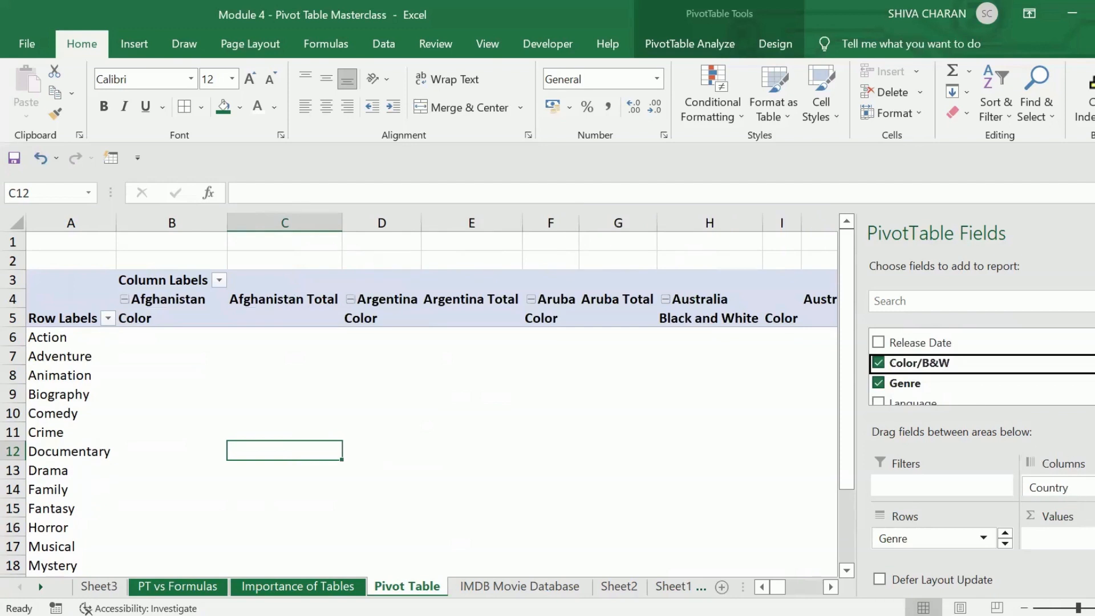
pyautogui.click(1090, 494)
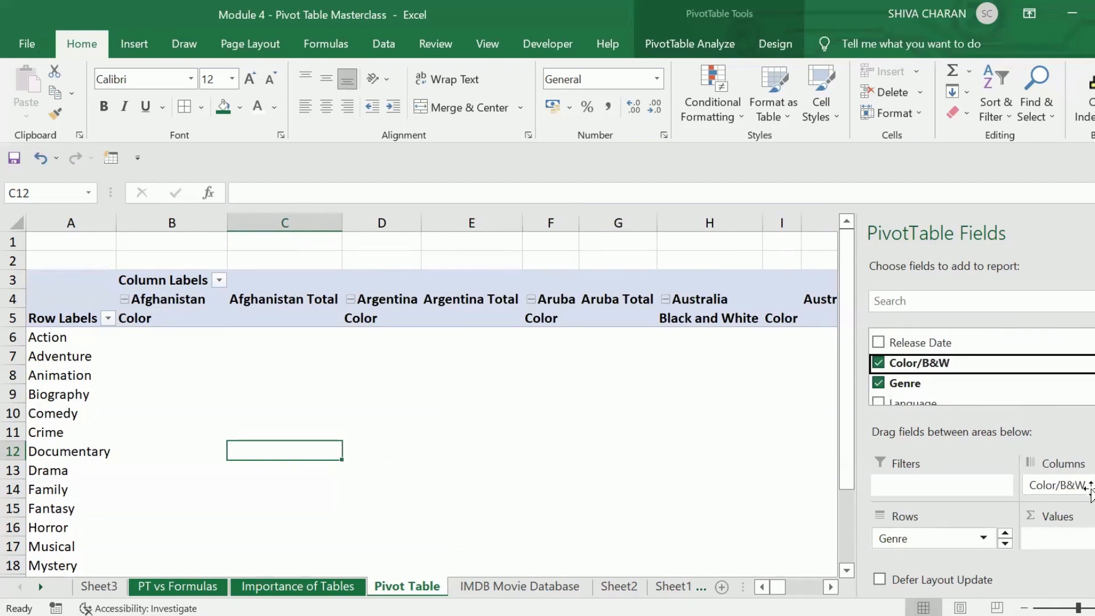
pyautogui.click(1089, 485)
pyautogui.click(1049, 440)
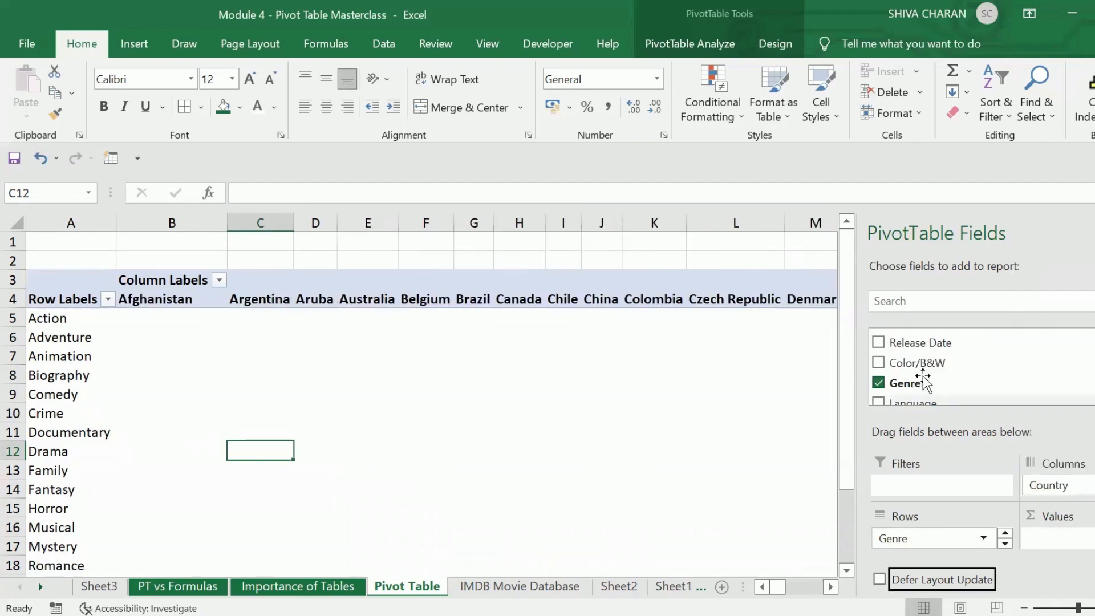
# - Add the Color/B&W field to the Rows area beneath Genre and review the fields placed in Rows
pyautogui.moveTo(932, 364); pyautogui.dragTo(932, 542)
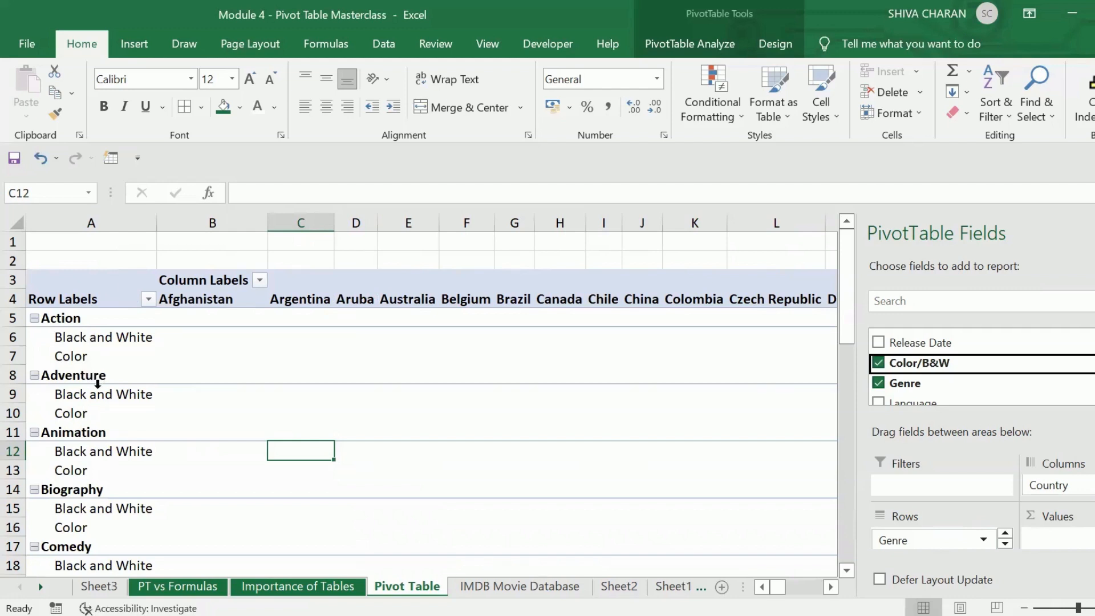
pyautogui.scroll(-2, 941, 543)
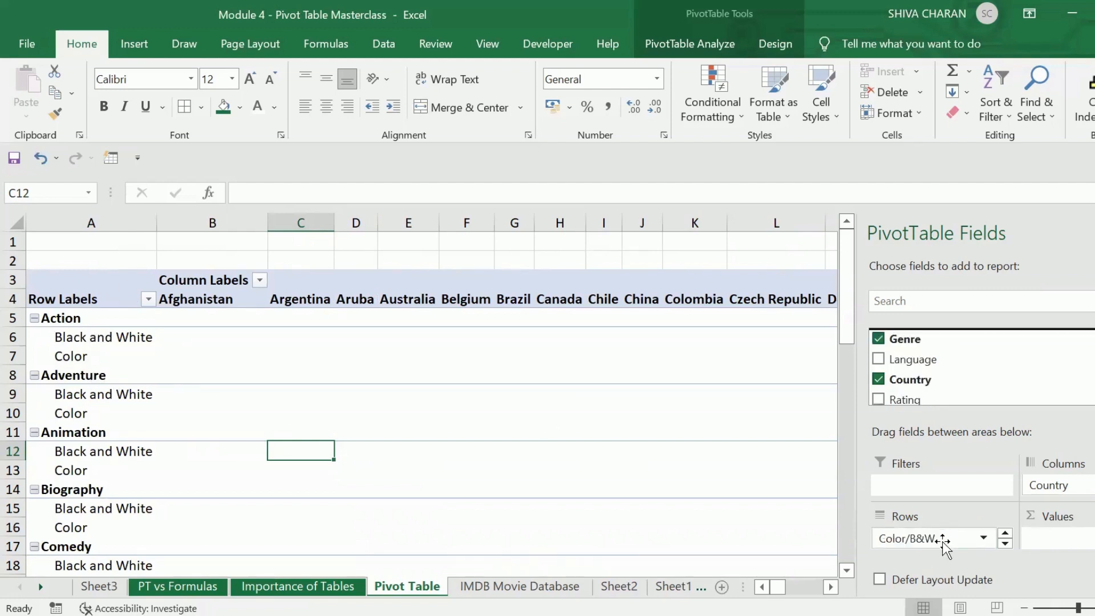
pyautogui.scroll(2, 946, 543)
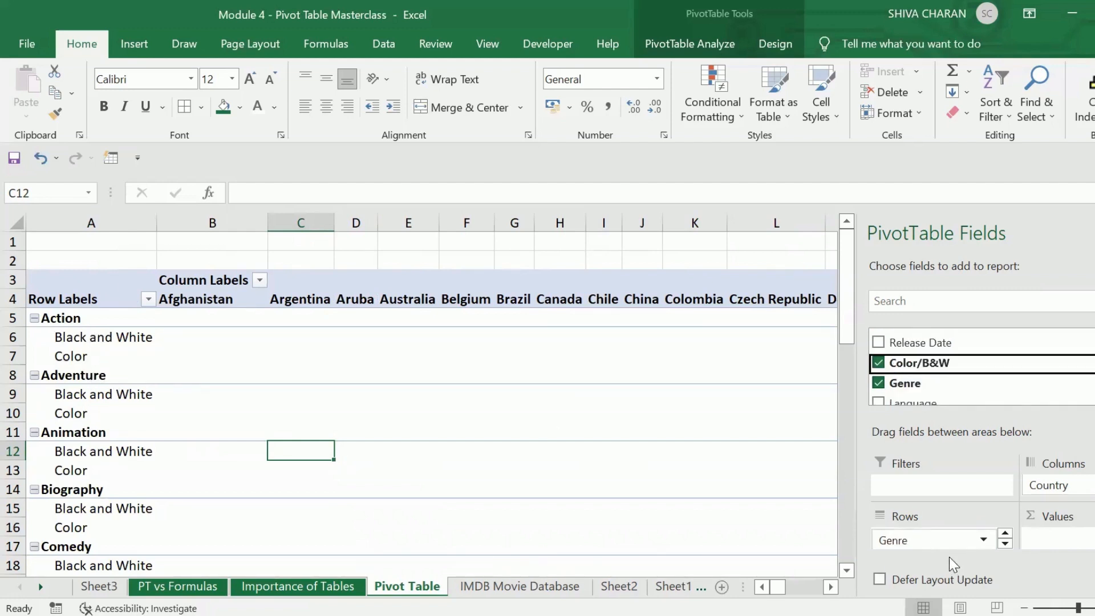
pyautogui.scroll(-1, 941, 539)
pyautogui.scroll(2, 941, 539)
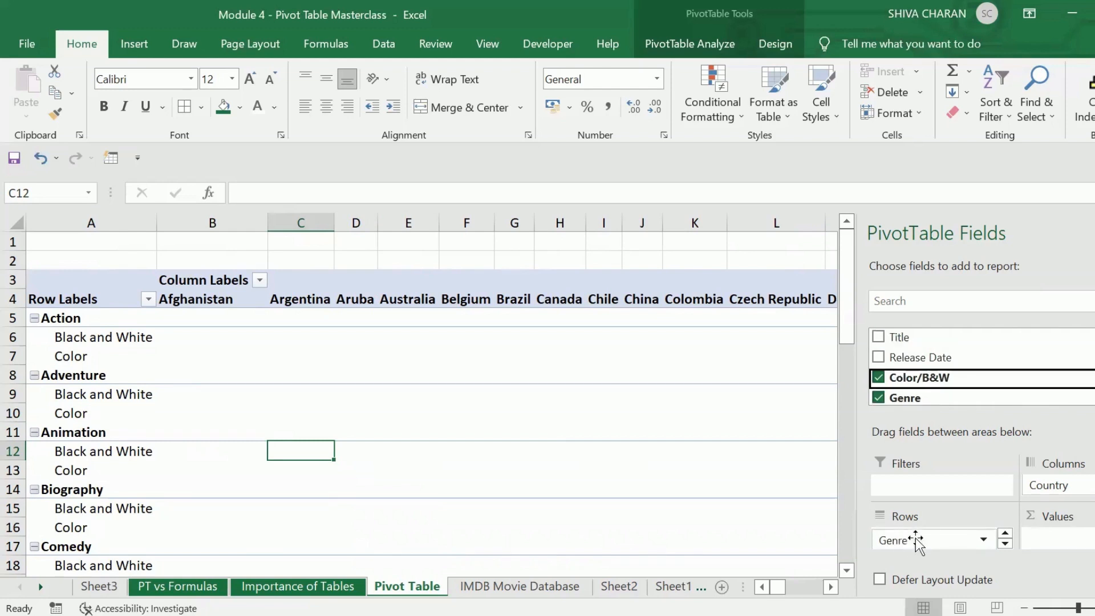
# - Add the Gross Revenue field to the Values area of the pivot table
pyautogui.scroll(-1, 941, 542)
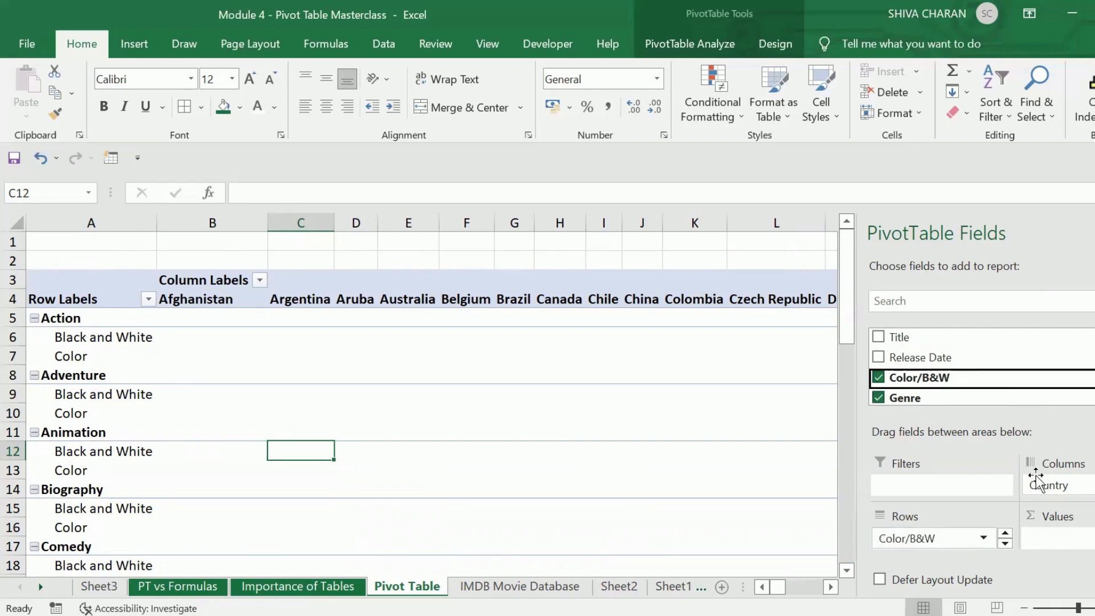
pyautogui.scroll(-5, 1029, 374)
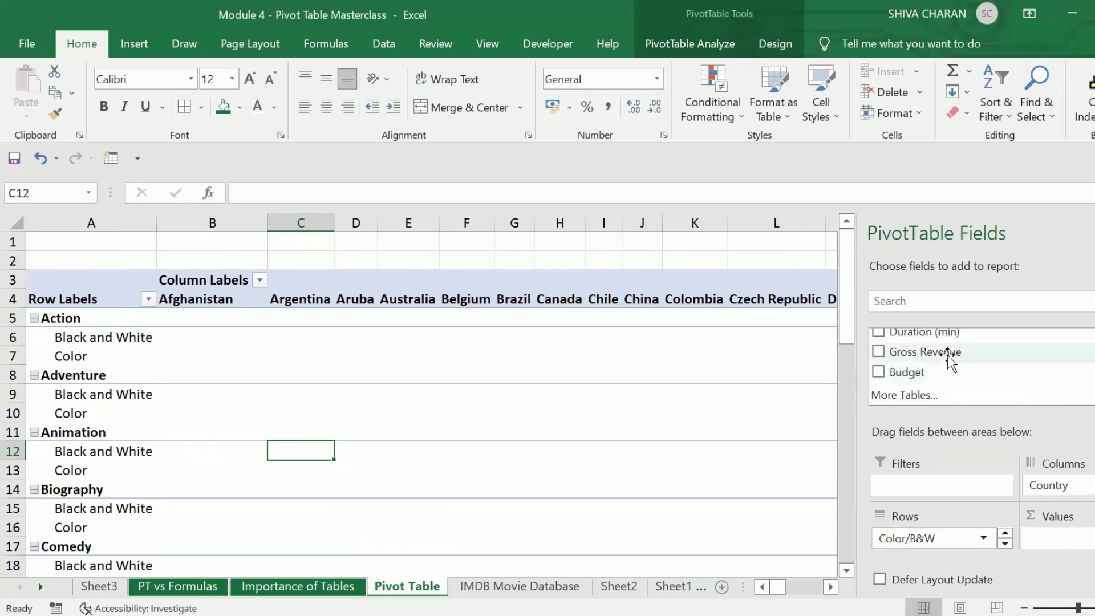
pyautogui.moveTo(949, 352); pyautogui.dragTo(1072, 550)
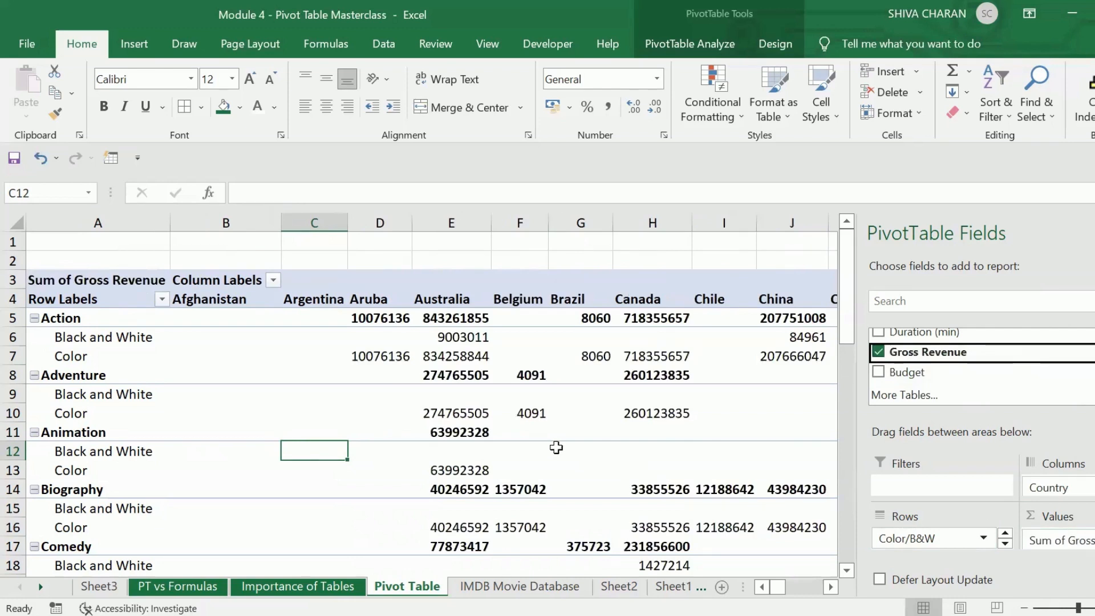
# - Examine the Black and White and Color gross revenue of the Action genre in the Australia column
pyautogui.click(193, 337)
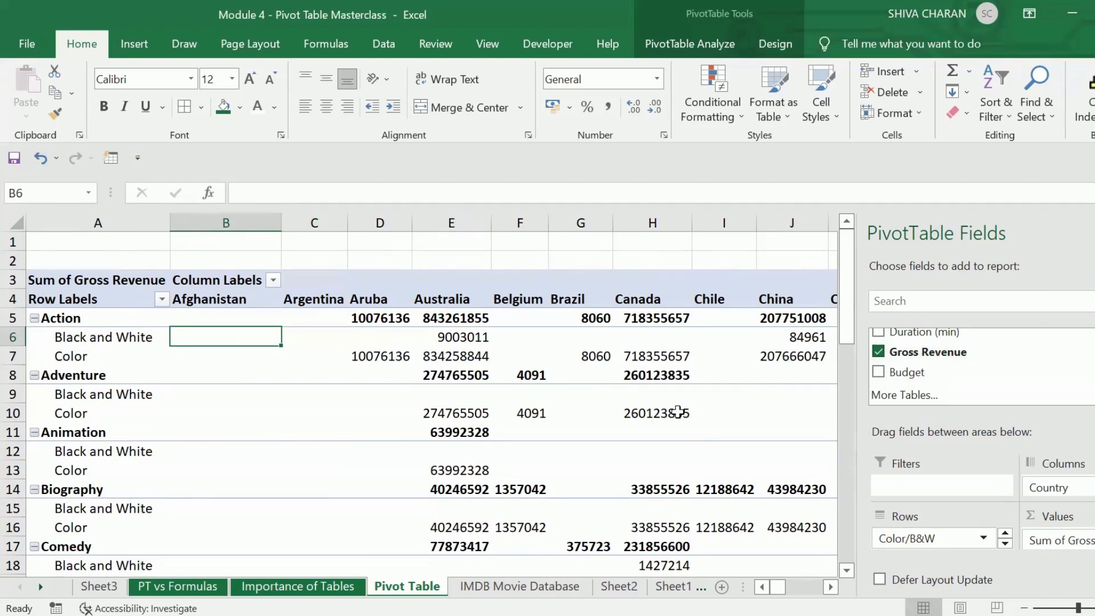
pyautogui.click(123, 337)
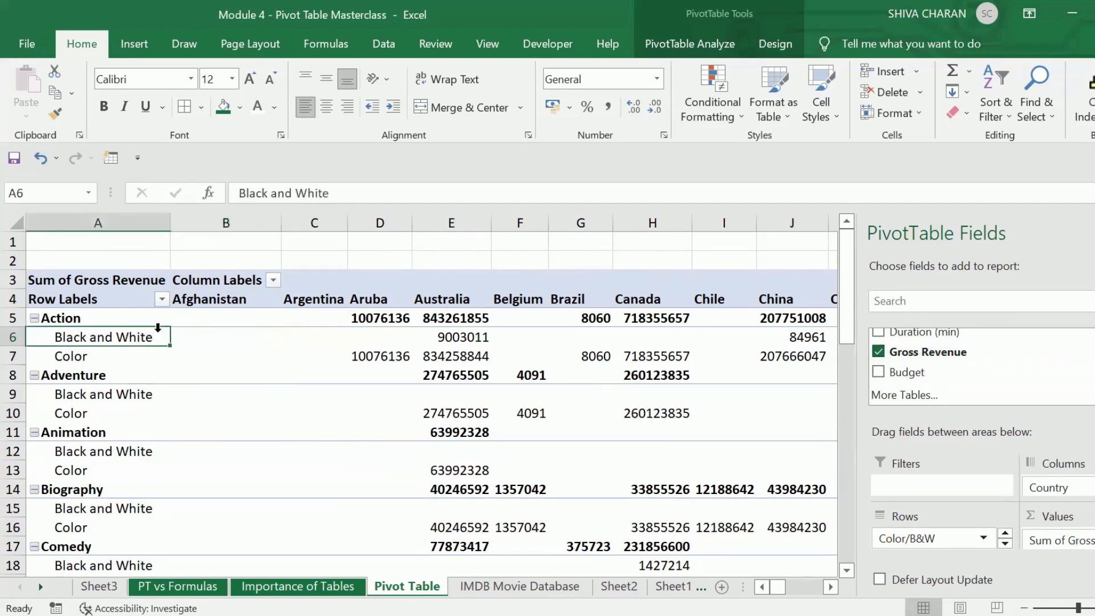
pyautogui.moveTo(190, 337)
pyautogui.click(458, 297)
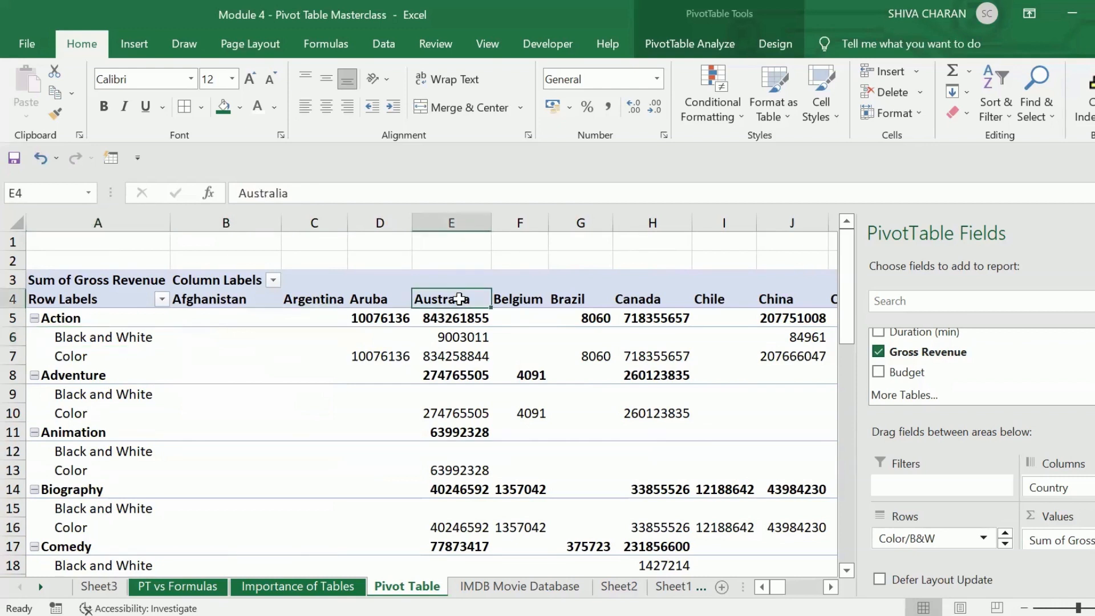
pyautogui.click(459, 339)
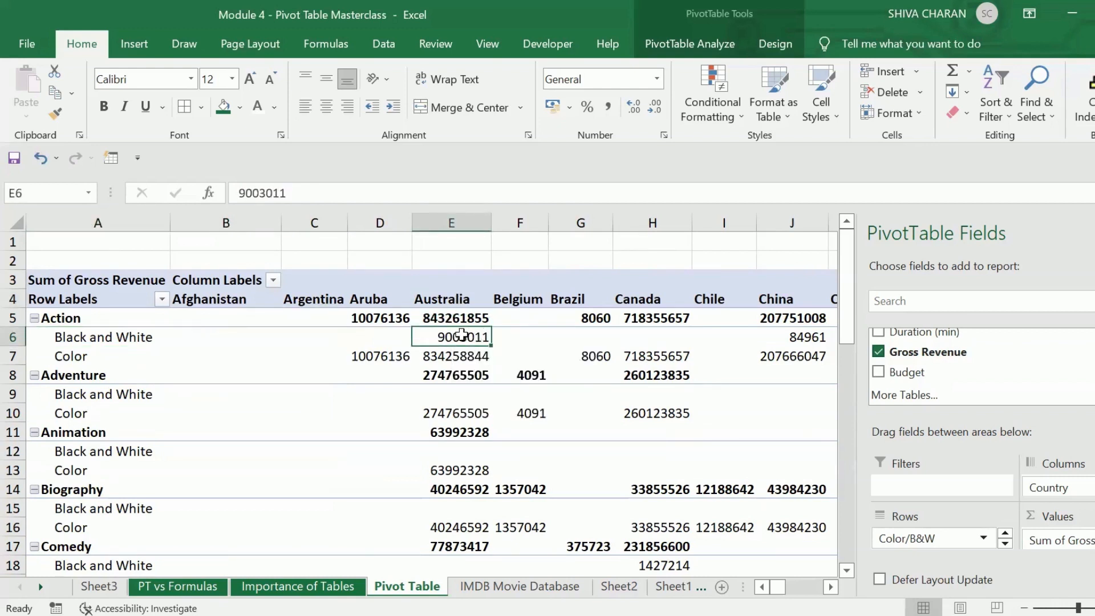
pyautogui.moveTo(462, 337)
pyautogui.click(90, 318)
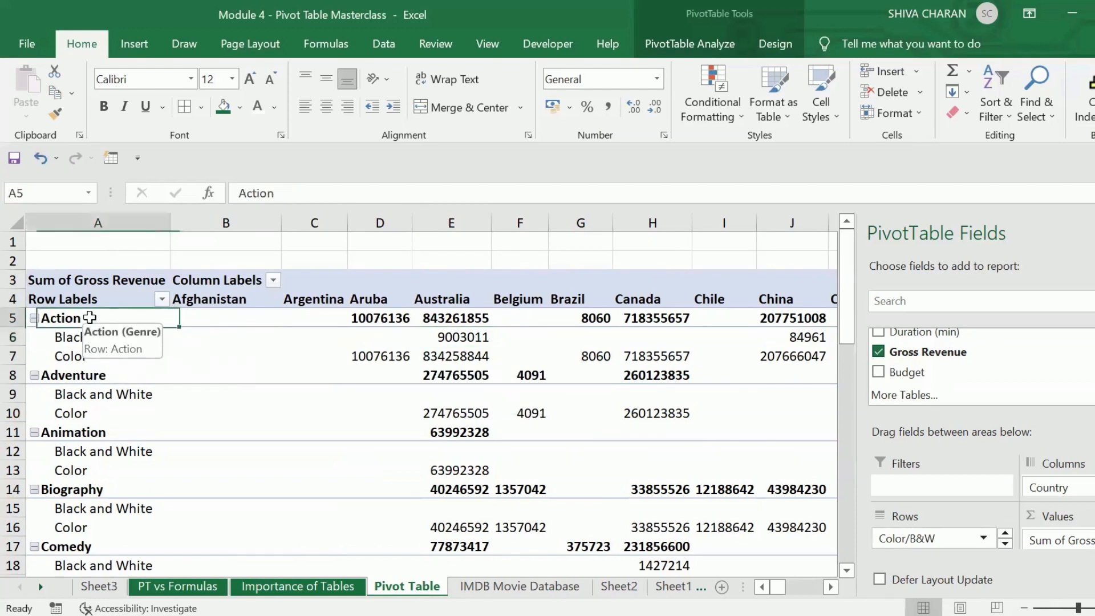
pyautogui.click(451, 352)
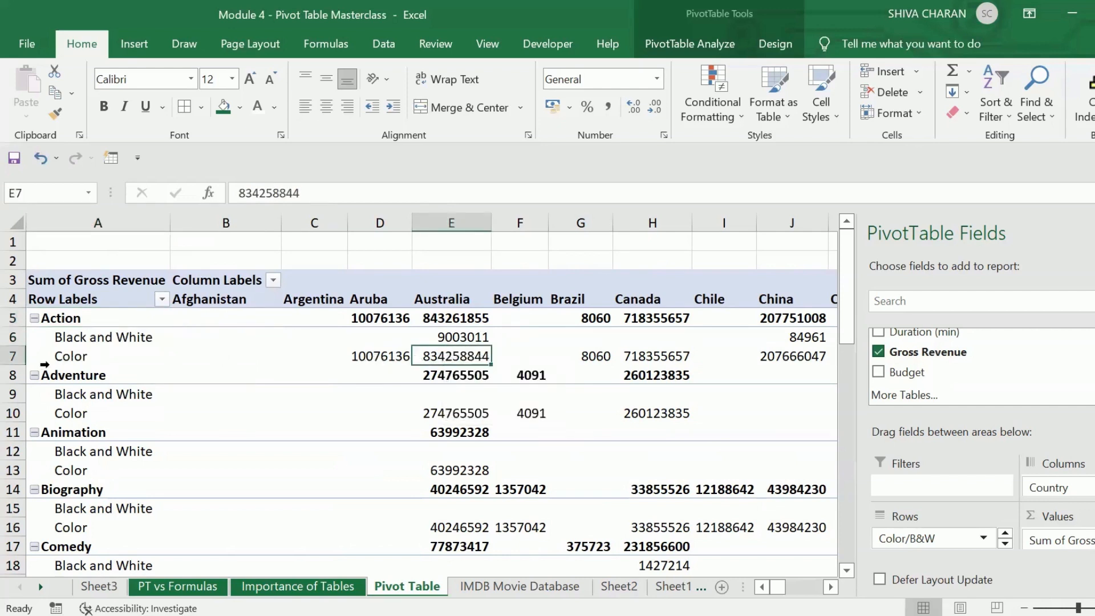
pyautogui.click(77, 359)
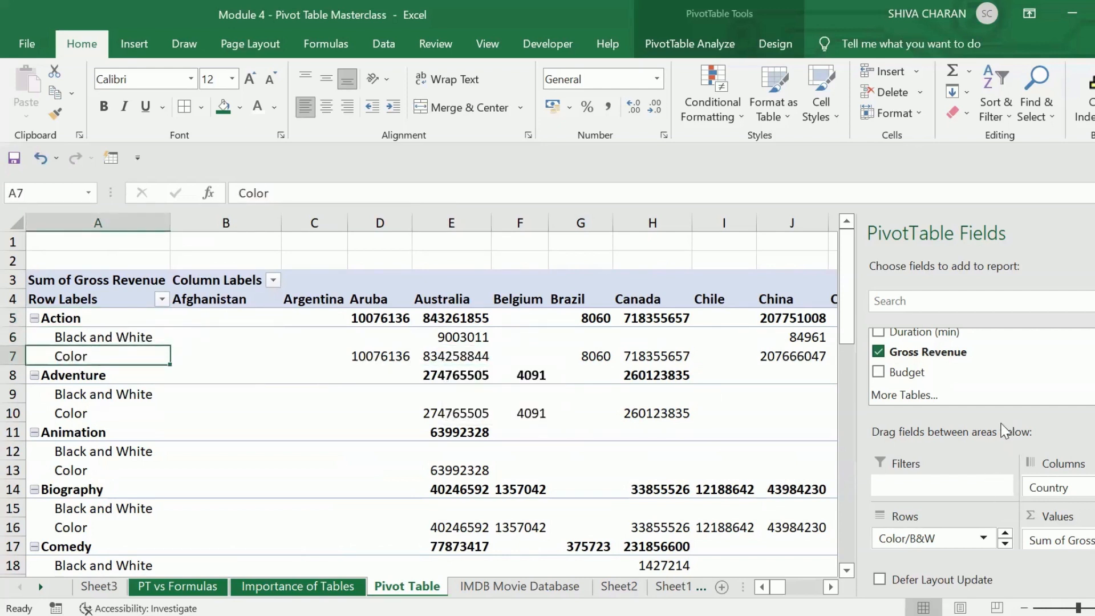
pyautogui.click(79, 319)
pyautogui.click(450, 354)
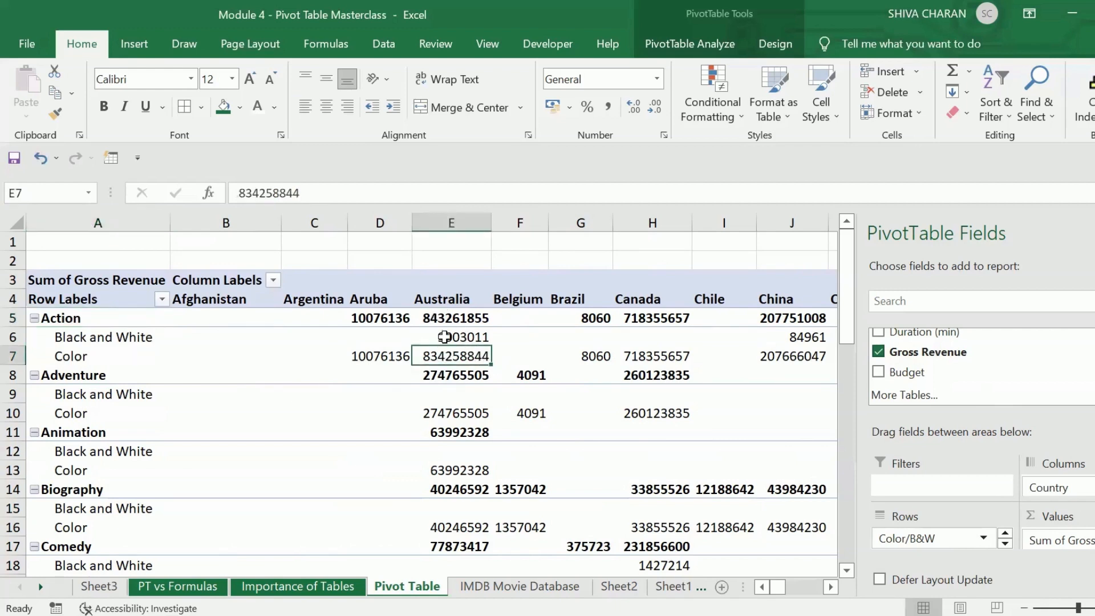
pyautogui.moveTo(510, 392)
# - Review the remaining genres and the Grand Total row for Afghanistan, Argentina, Aruba and Australia
pyautogui.scroll(-8, 296, 455)
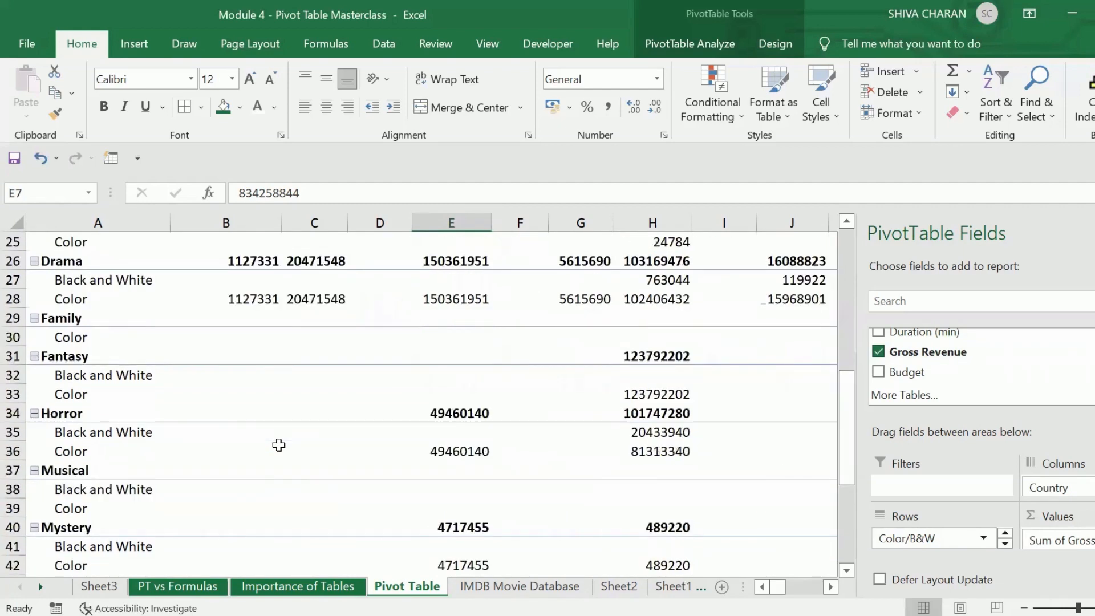
pyautogui.scroll(-5, 279, 445)
pyautogui.click(242, 469)
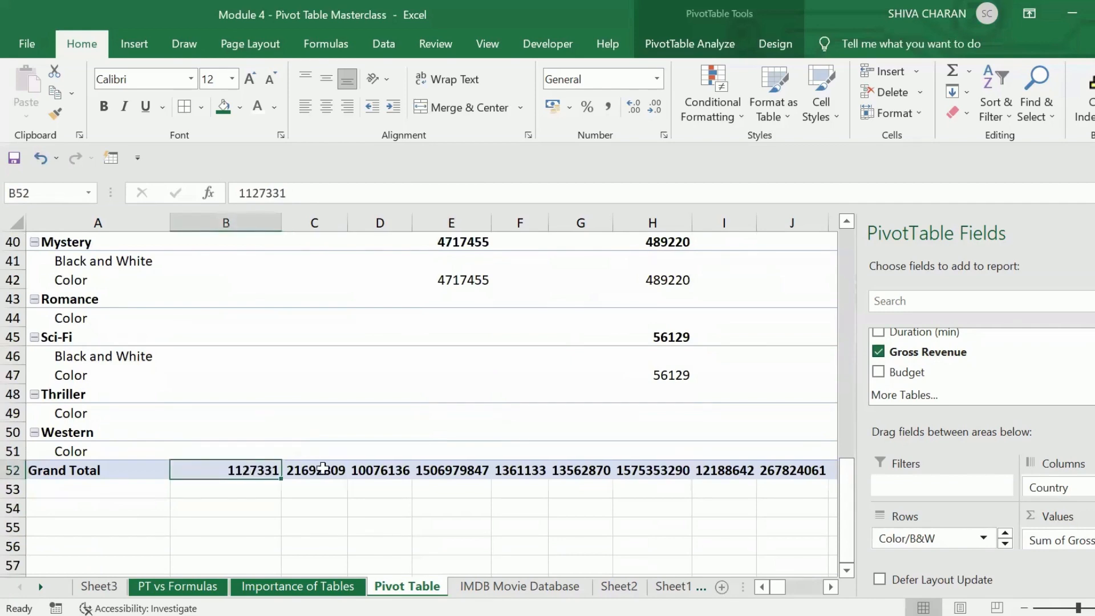
pyautogui.click(322, 469)
pyautogui.click(379, 469)
pyautogui.click(446, 470)
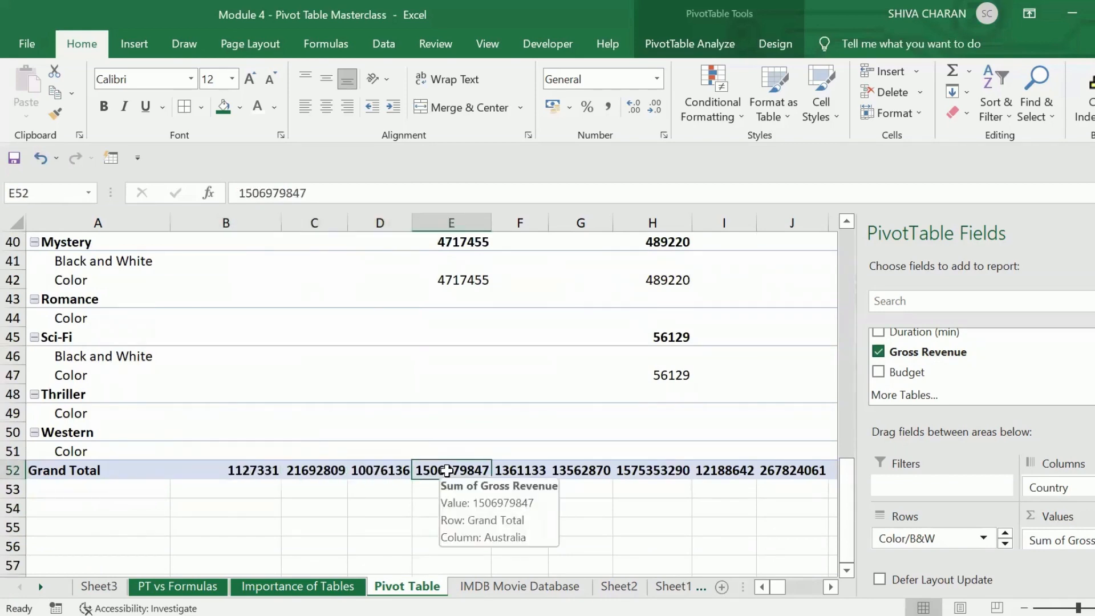
pyautogui.scroll(13, 488, 440)
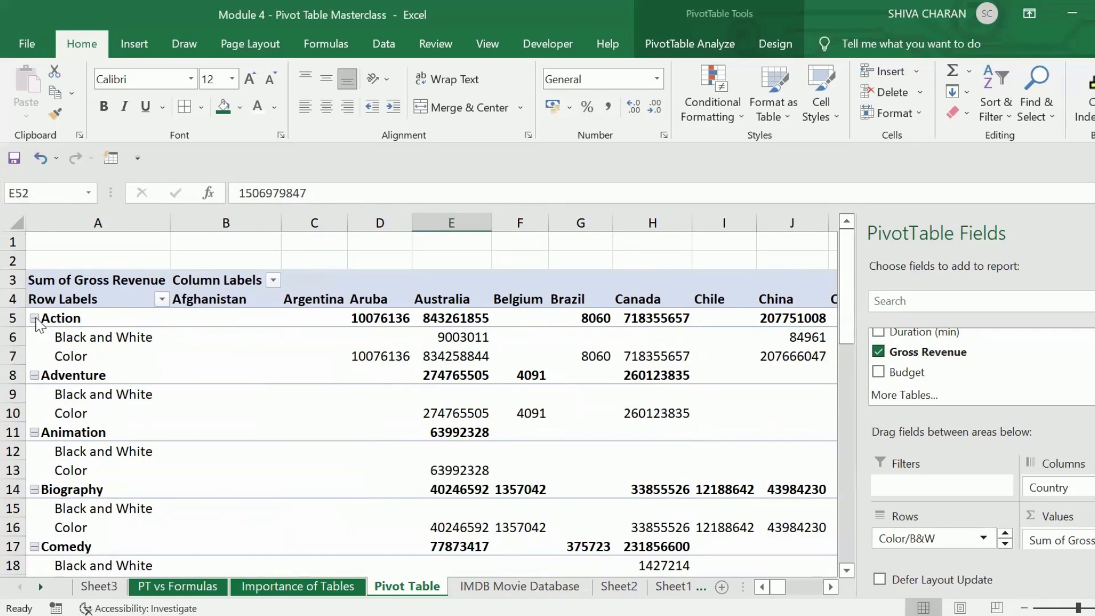
# - Collapse the Action, Adventure, Animation and Biography genres in the row labels
pyautogui.click(34, 319)
pyautogui.click(35, 337)
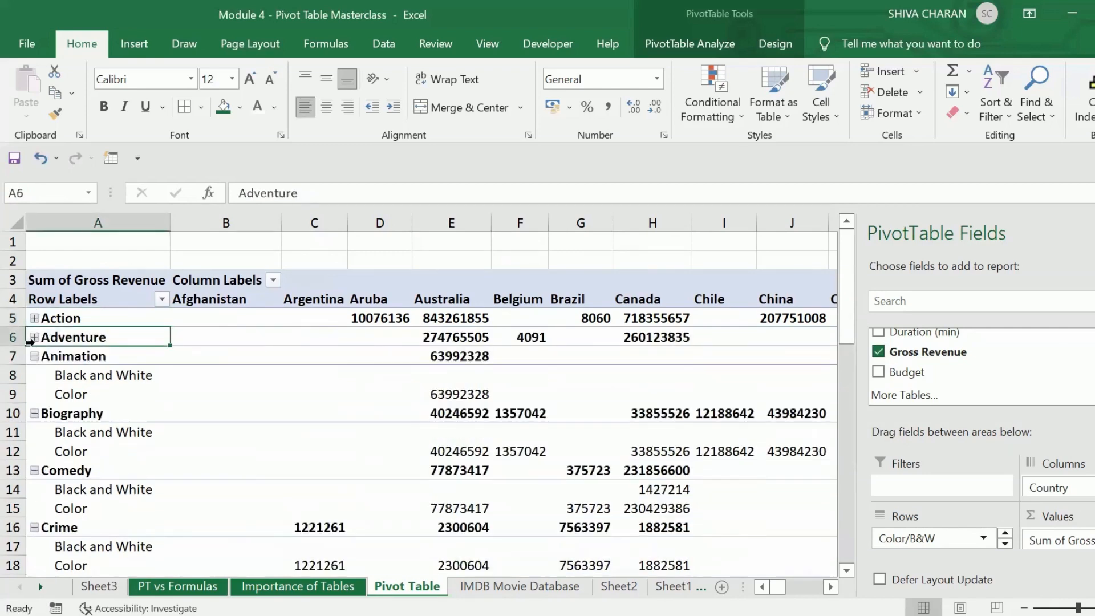
pyautogui.click(35, 357)
pyautogui.click(35, 375)
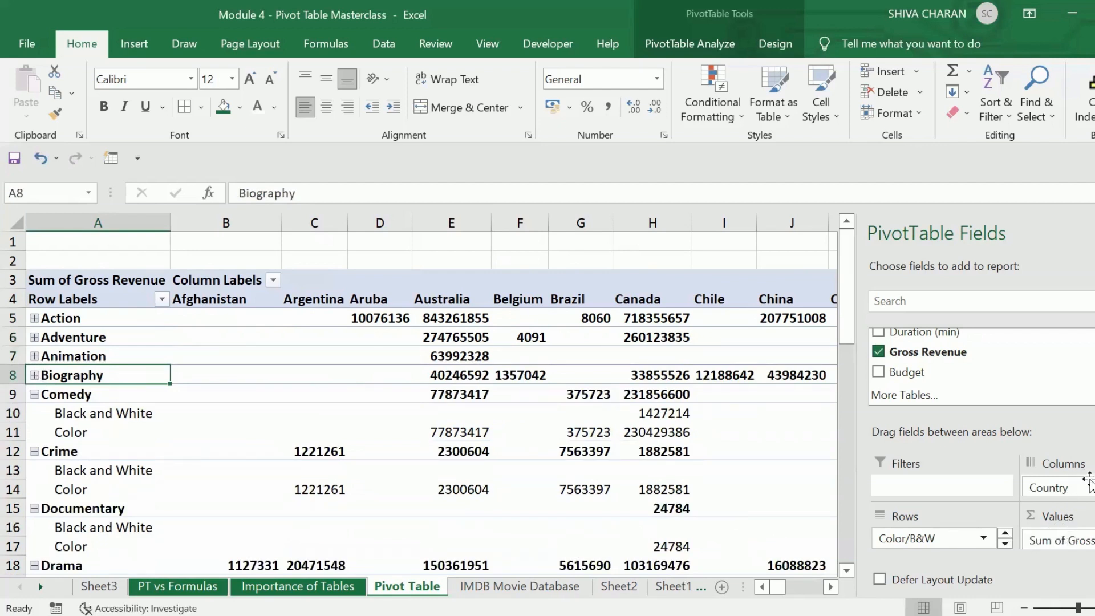
# - Remove Country from the Columns area and collapse the Comedy genre
pyautogui.moveTo(1068, 489); pyautogui.dragTo(1047, 366)
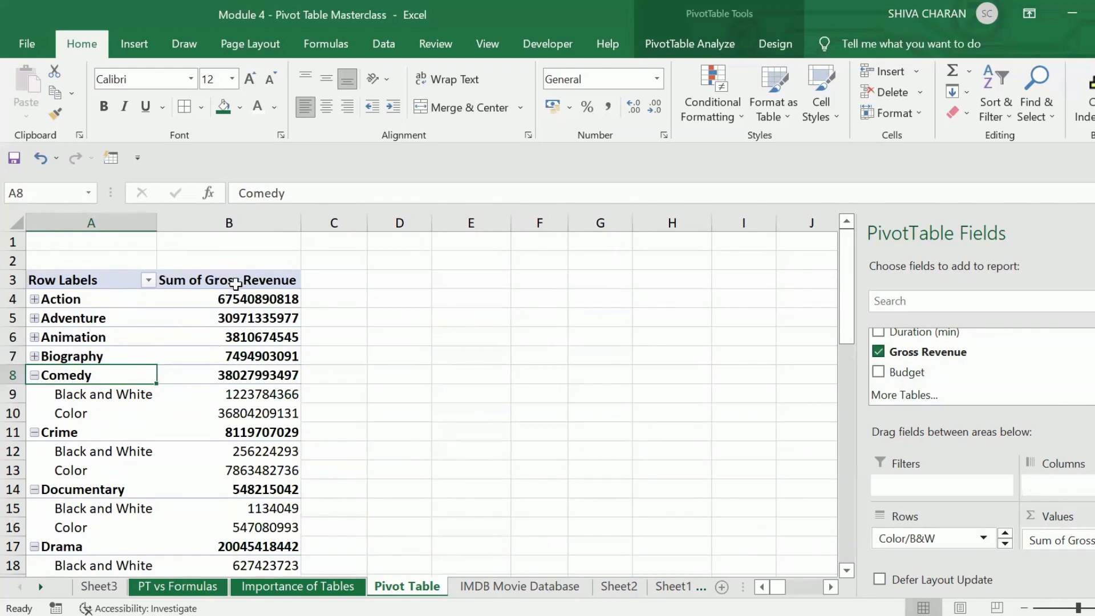
pyautogui.click(34, 375)
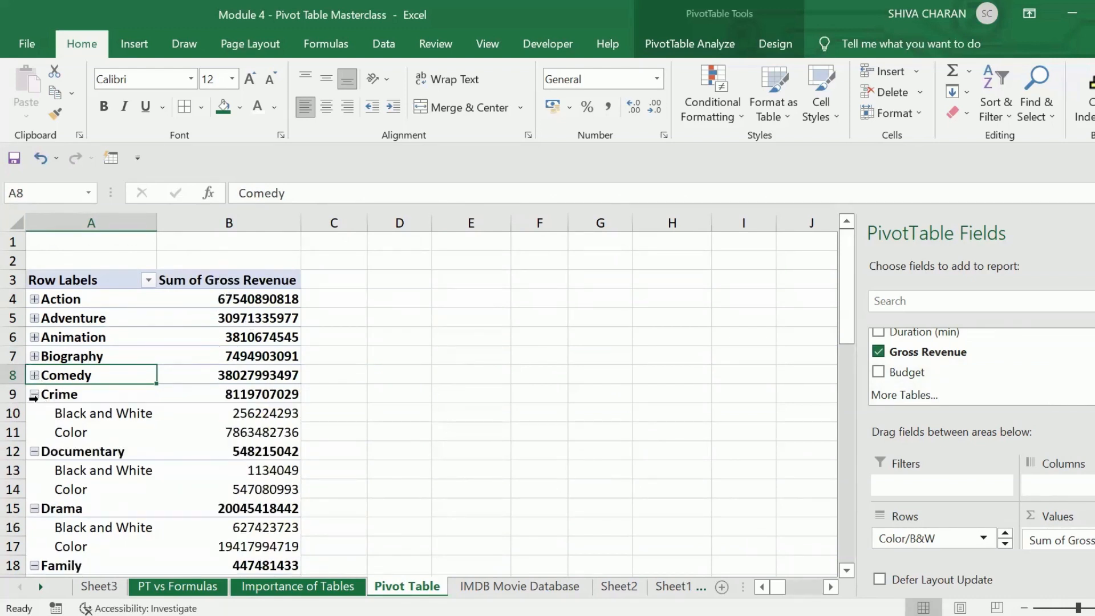
pyautogui.click(103, 419)
# - Expand the Action genre and examine the gross revenue of its Black and White and Color rows
pyautogui.click(35, 300)
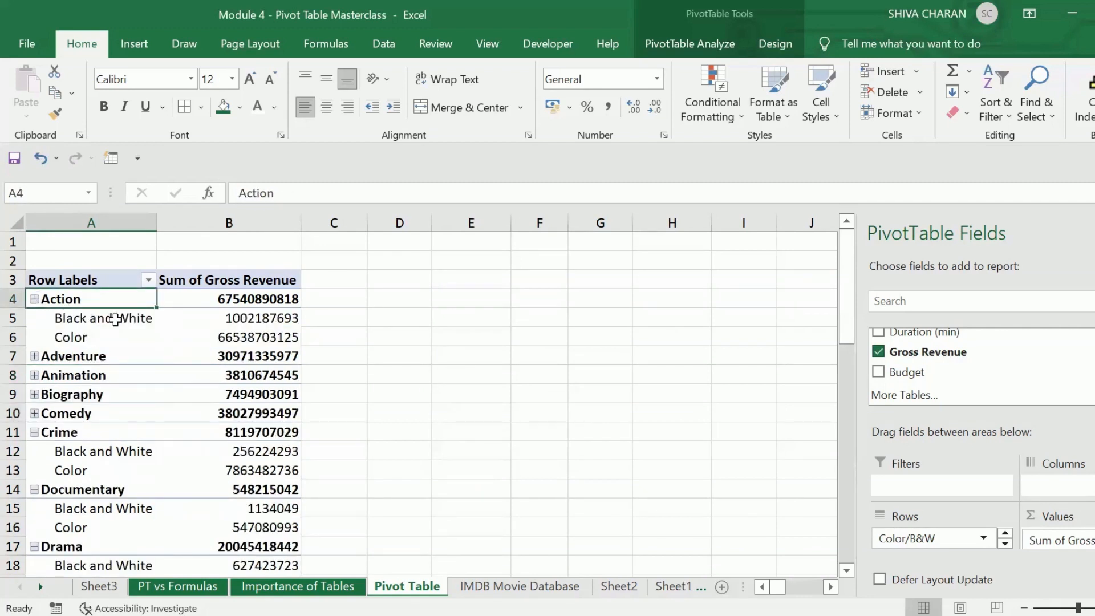
pyautogui.click(115, 319)
pyautogui.click(110, 341)
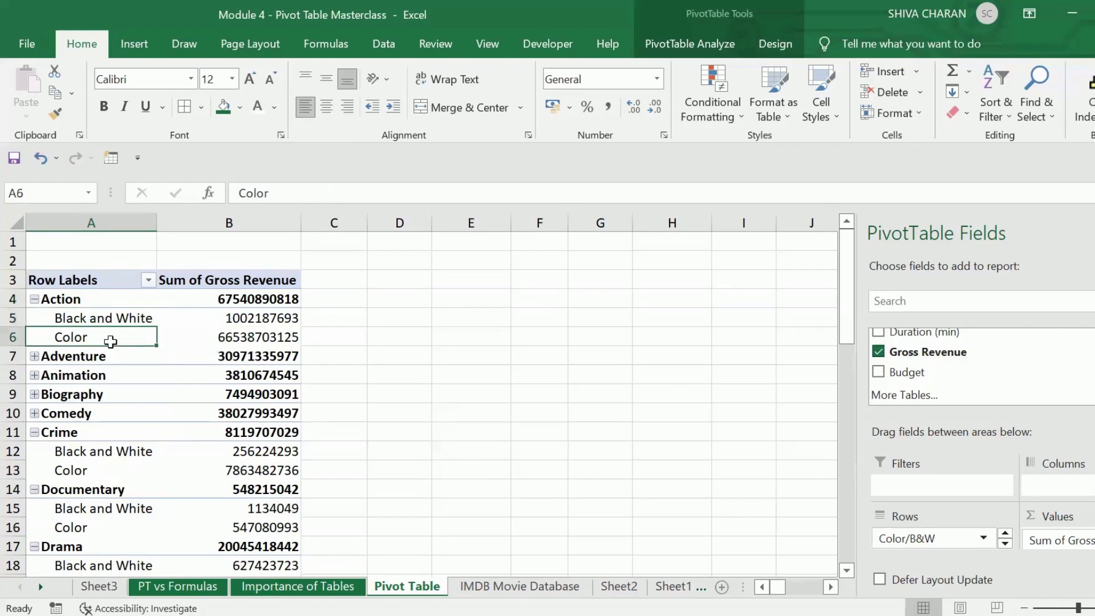
pyautogui.click(230, 317)
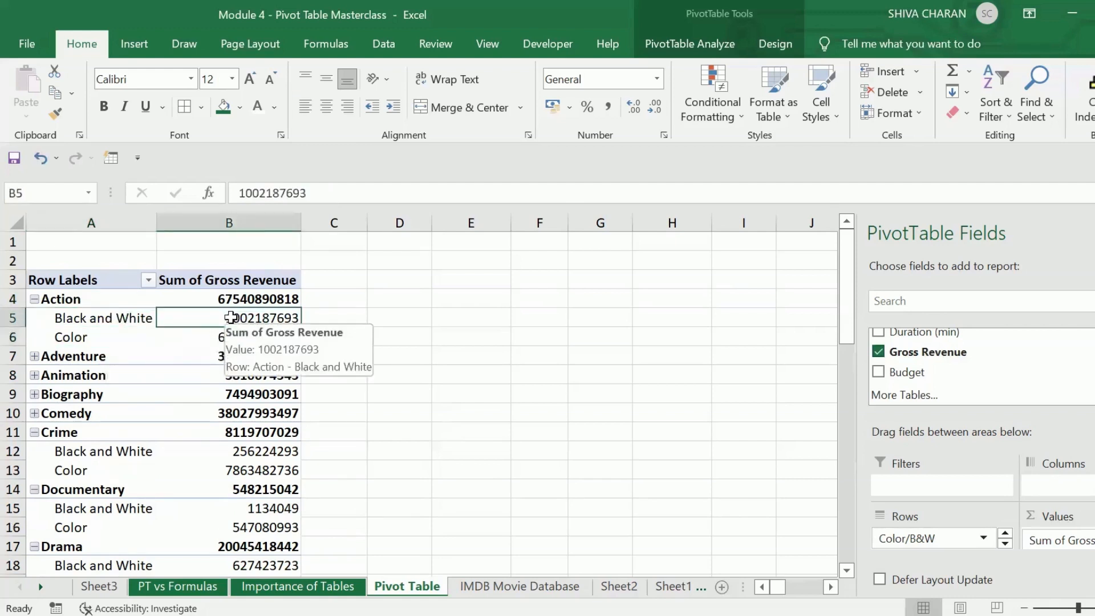
pyautogui.click(94, 319)
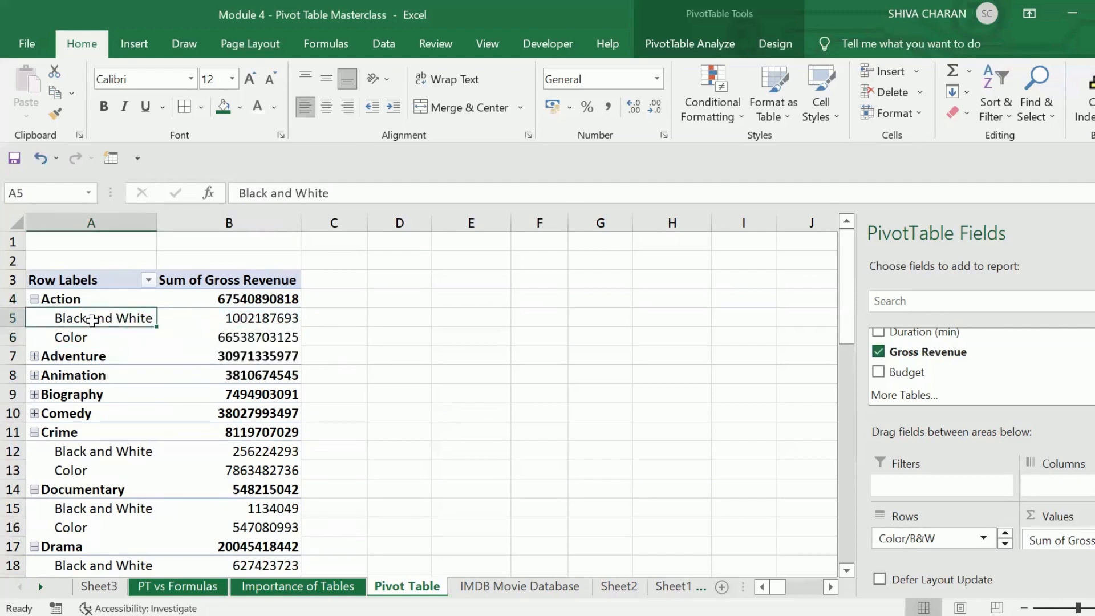
pyautogui.click(245, 338)
pyautogui.click(84, 336)
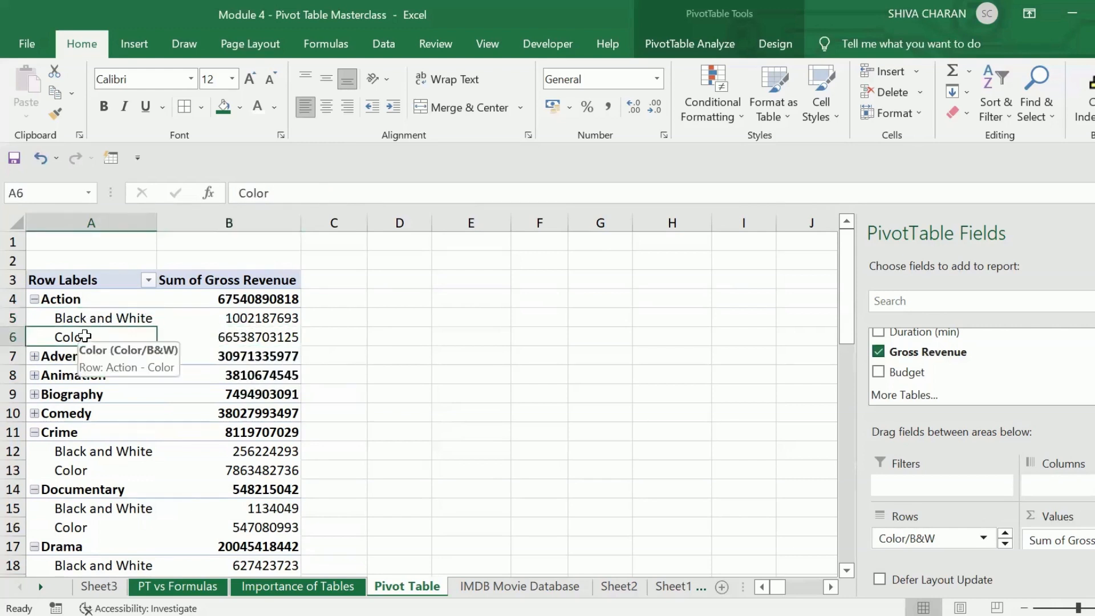
pyautogui.click(83, 298)
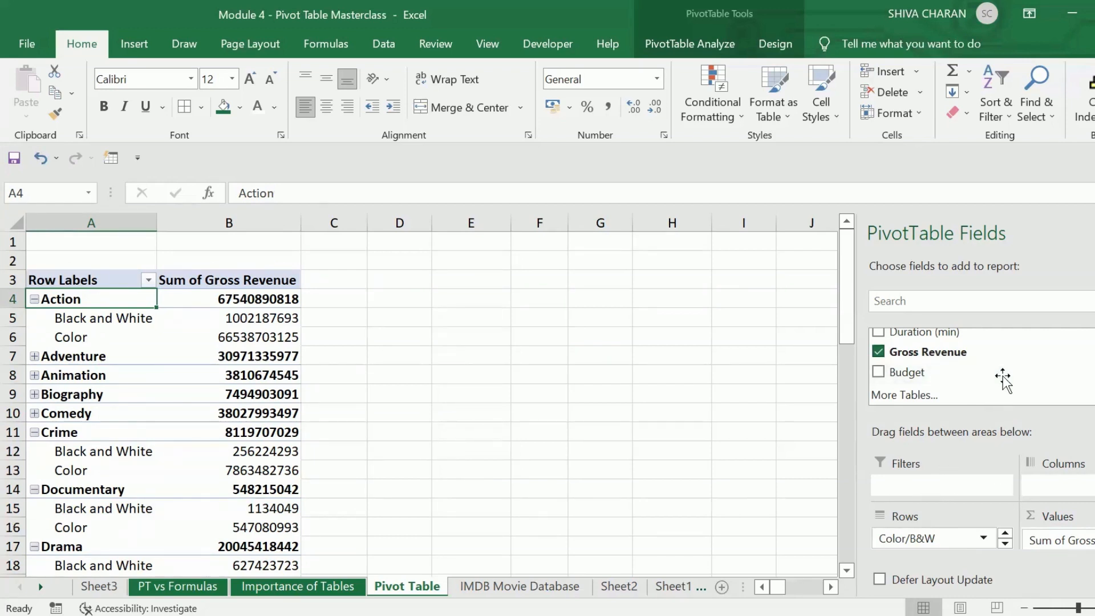
# - Add the Rating field to the pivot table and place it in the Filters area
pyautogui.scroll(3, 1038, 379)
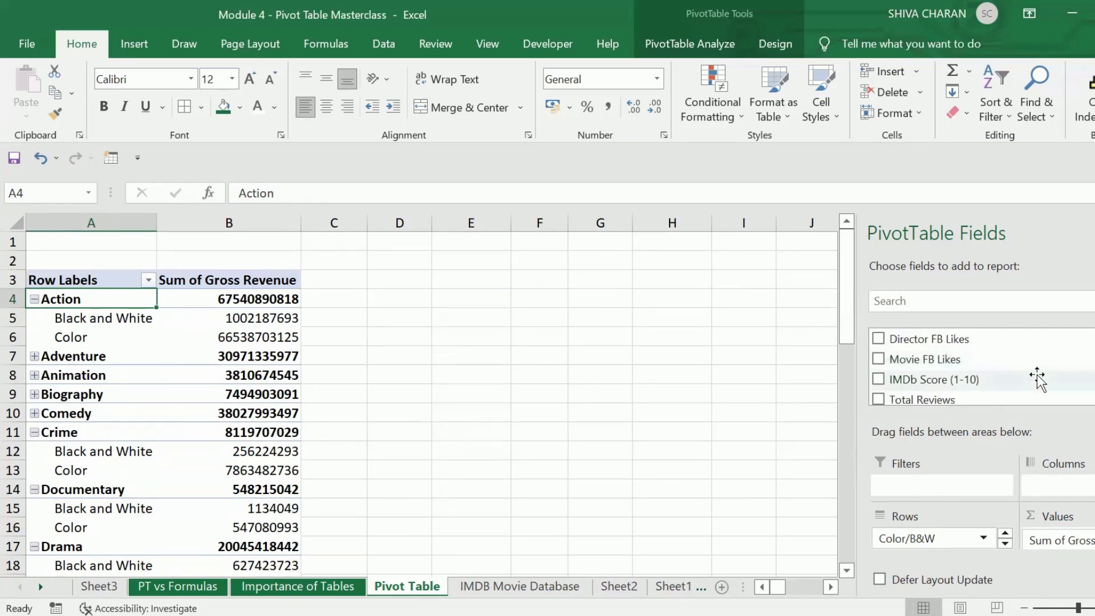
pyautogui.scroll(5, 1037, 378)
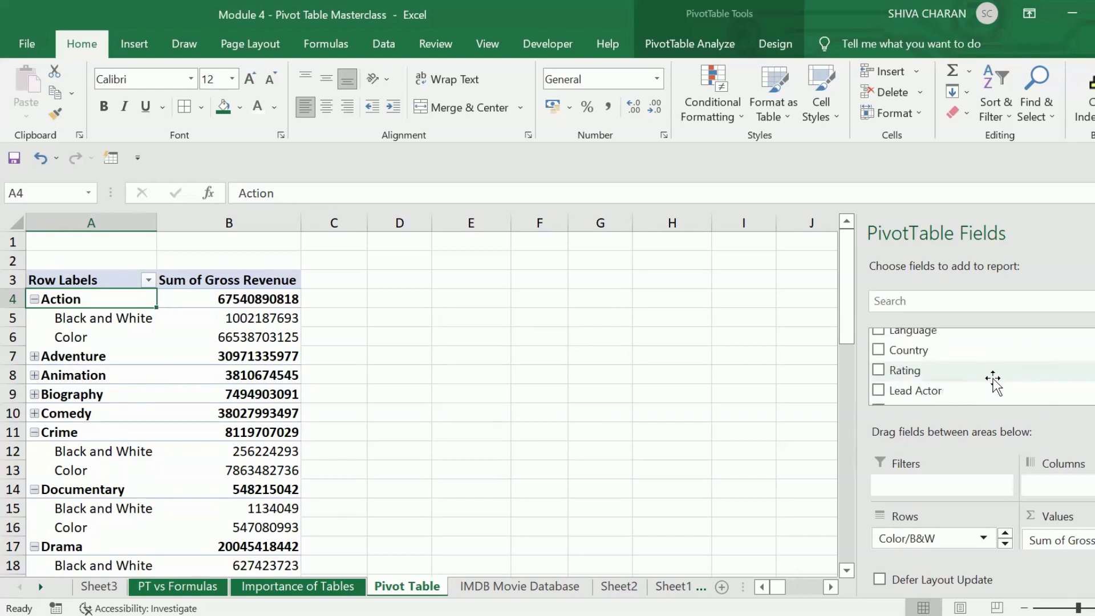
pyautogui.scroll(4, 966, 372)
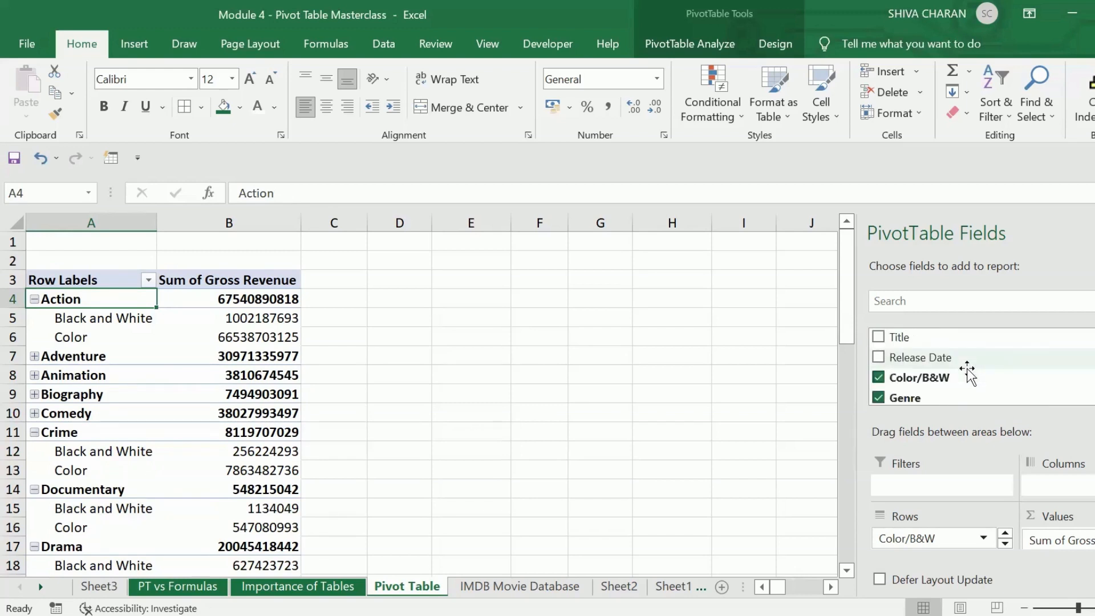
pyautogui.scroll(-2, 968, 372)
pyautogui.scroll(-2, 935, 379)
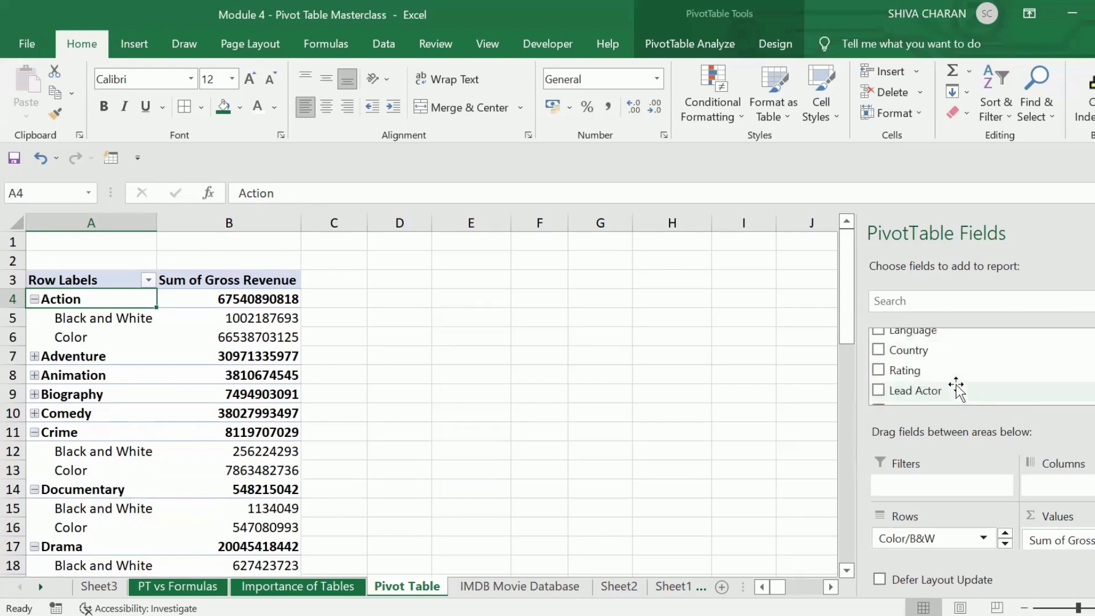
pyautogui.click(881, 371)
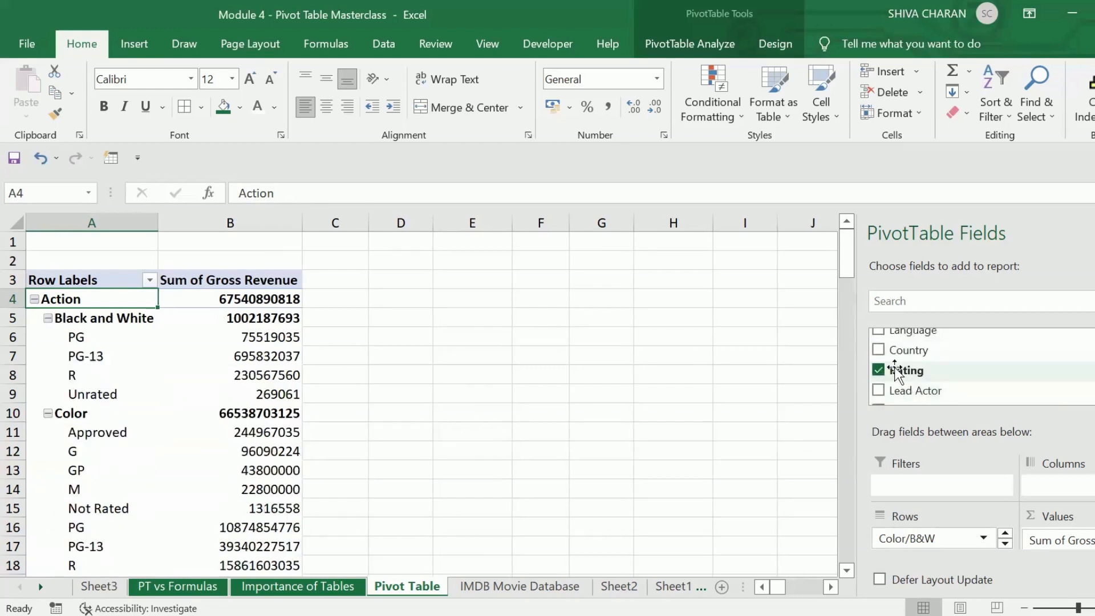
pyautogui.moveTo(896, 371); pyautogui.dragTo(922, 500)
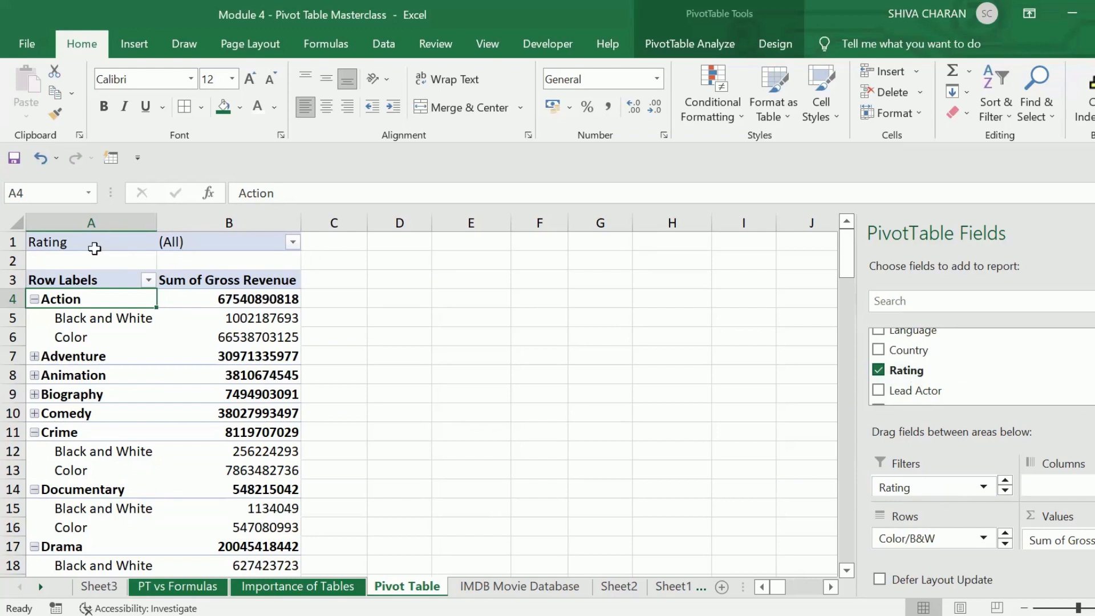
# - Examine the rating values available in the pivot table's Rating filter without applying any of them
pyautogui.click(72, 243)
pyautogui.moveTo(110, 240); pyautogui.dragTo(255, 244)
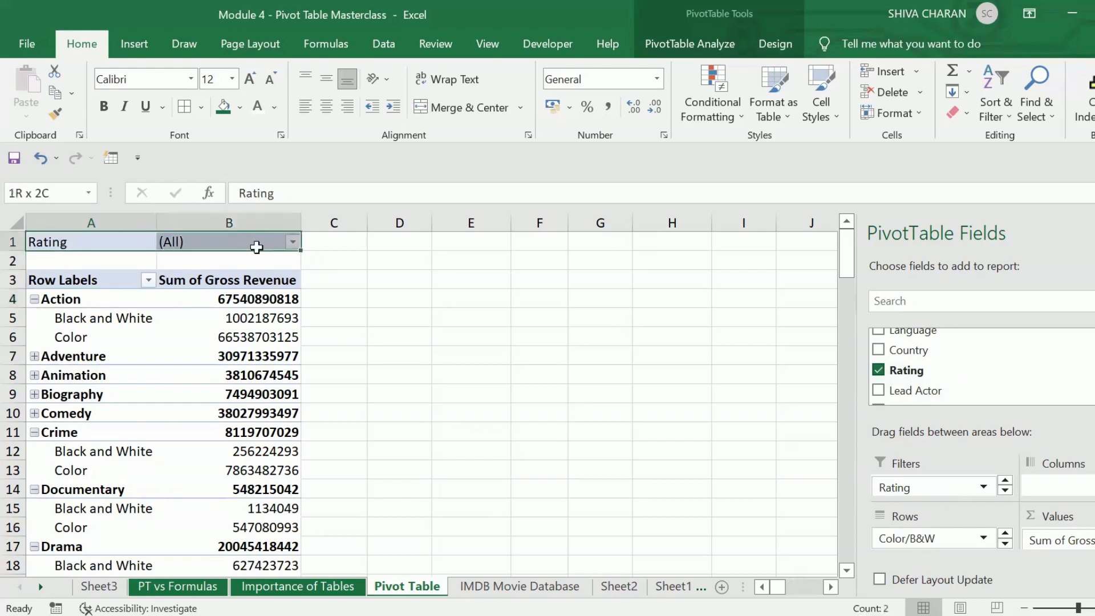
pyautogui.click(246, 240)
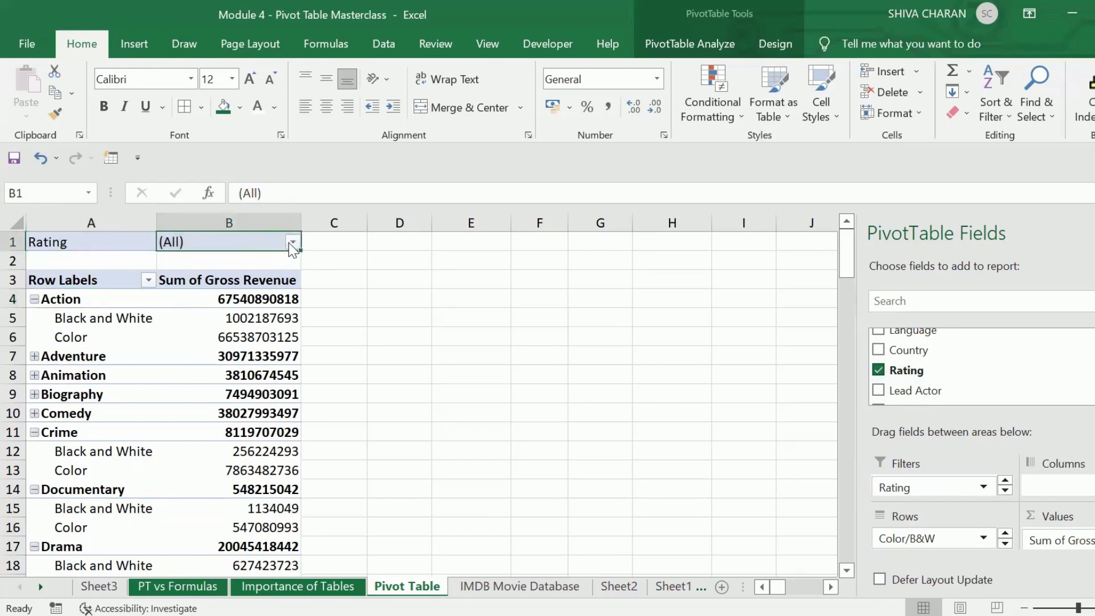
pyautogui.click(290, 243)
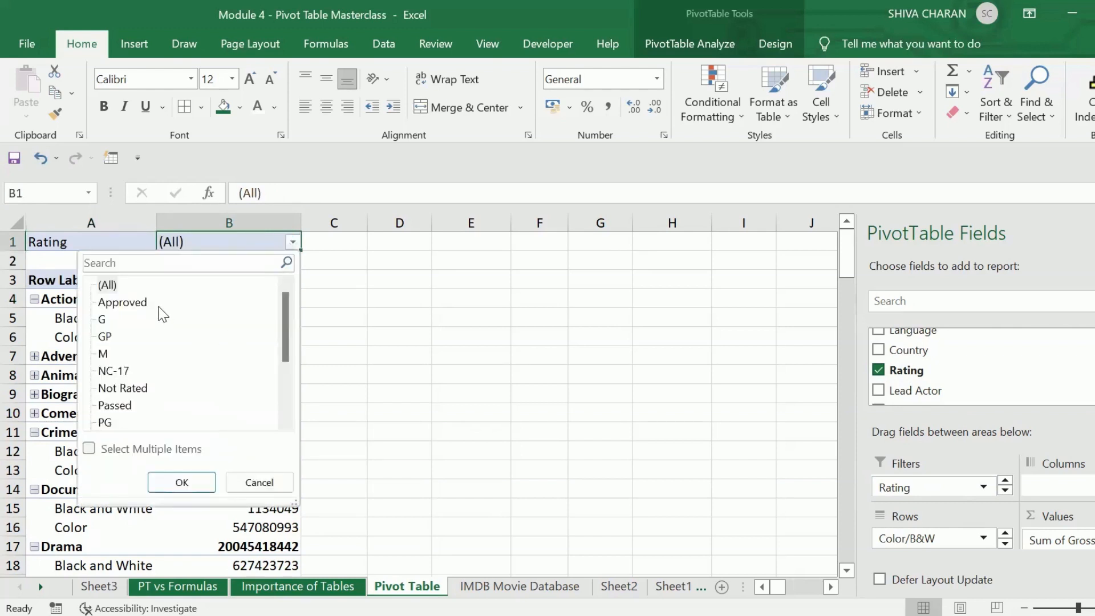
pyautogui.scroll(-2, 127, 368)
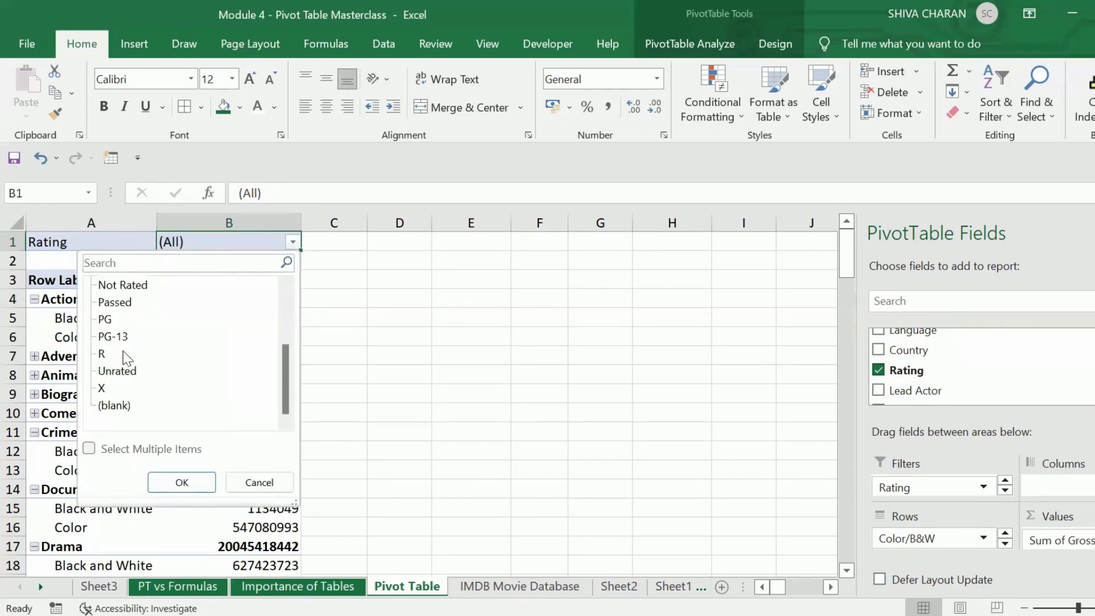
pyautogui.scroll(2, 135, 385)
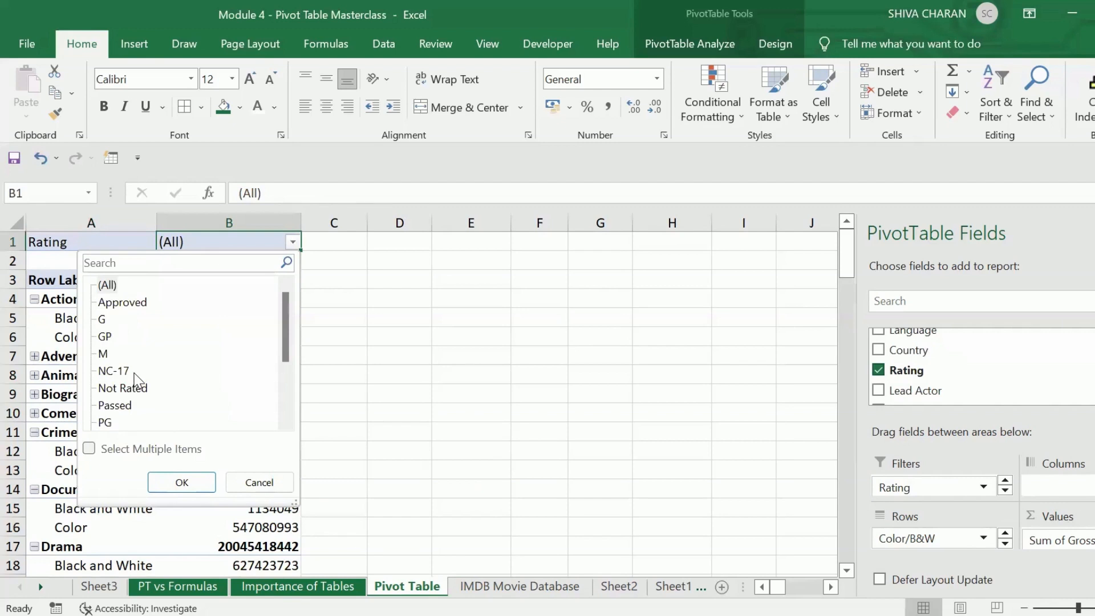
pyautogui.click(143, 306)
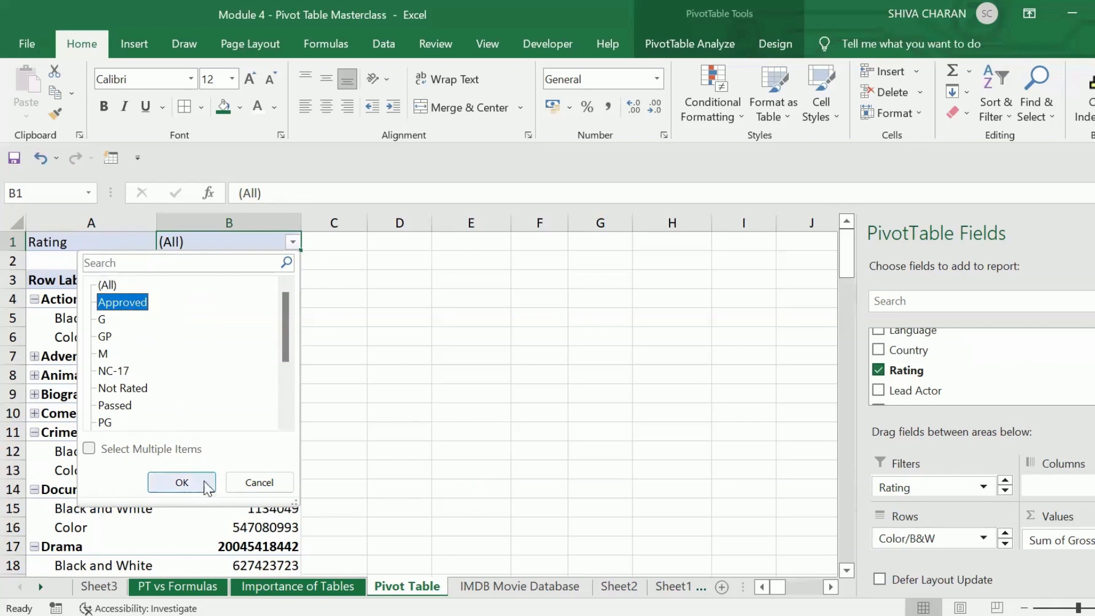
pyautogui.press('Escape')
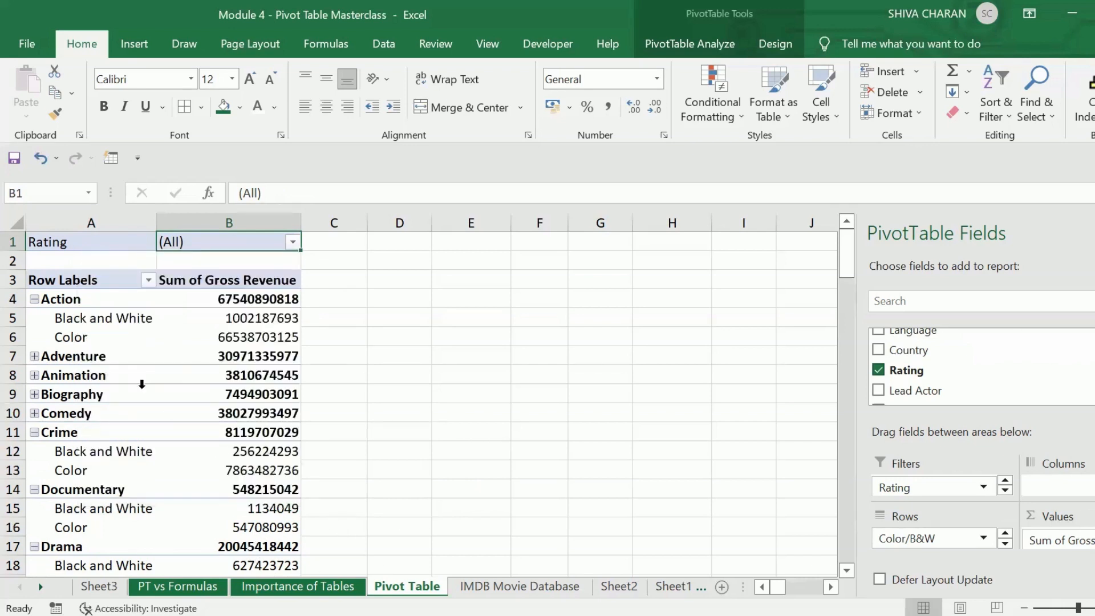
# - Collapse the Action, Crime, Documentary, Drama, Family and Fantasy genres in the row labels
pyautogui.click(34, 298)
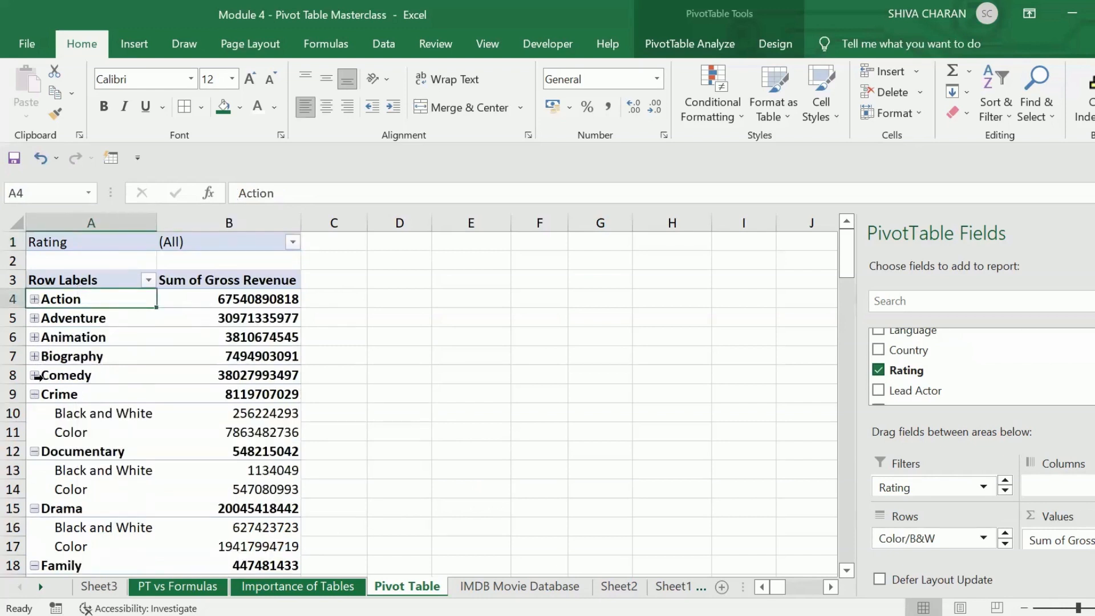
pyautogui.click(34, 394)
pyautogui.click(34, 414)
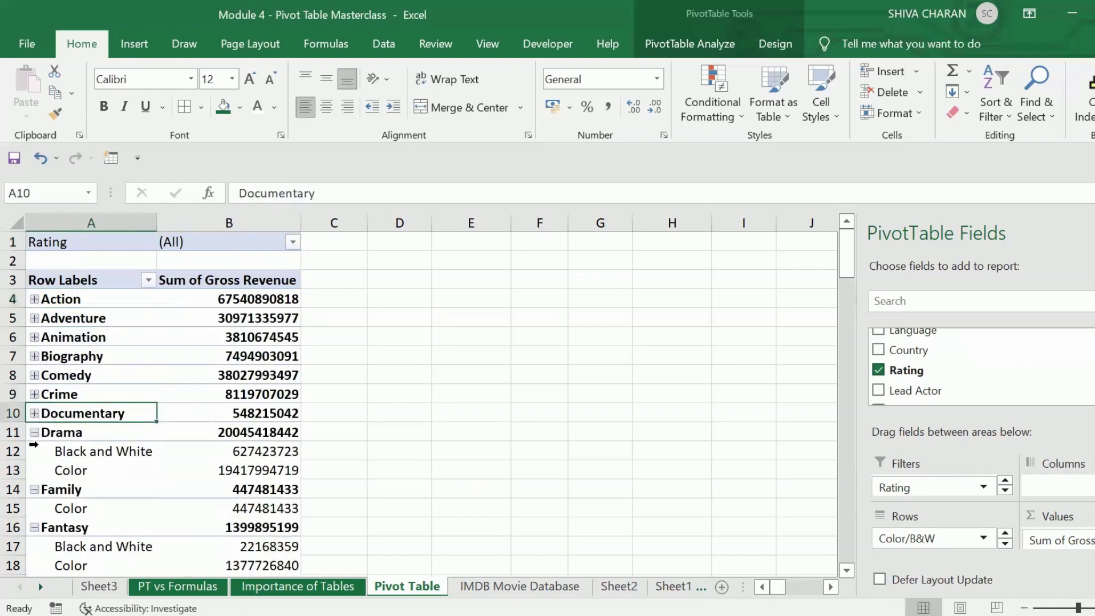
pyautogui.click(35, 432)
pyautogui.click(35, 451)
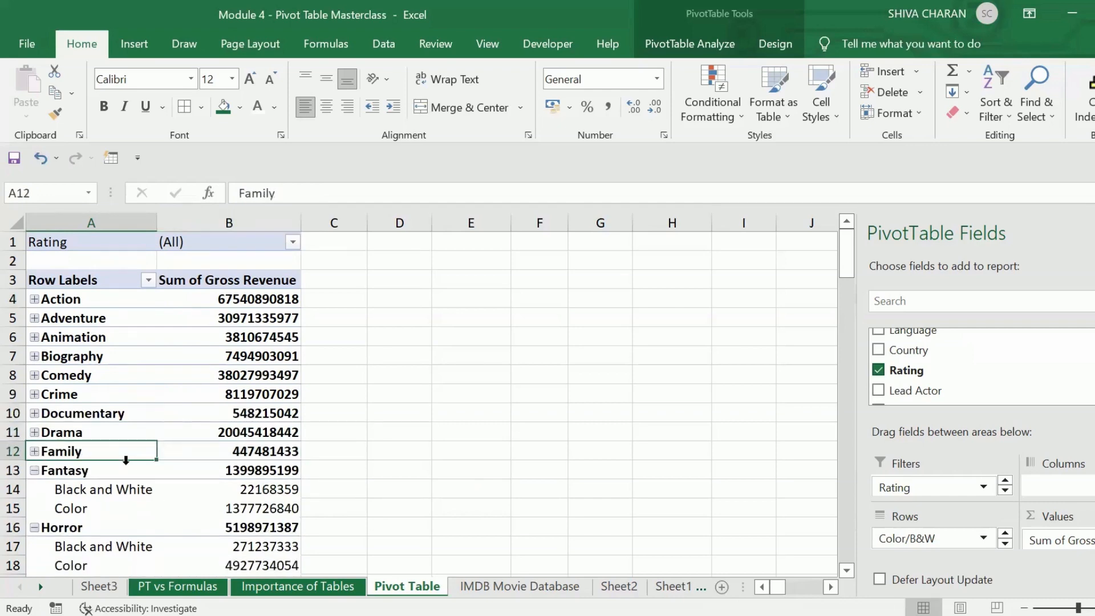
pyautogui.click(35, 471)
# - Collapse the Horror, Musical, Mystery, Romance, Sci-Fi, Thriller and Western genres in the row labels
pyautogui.scroll(-2, 41, 443)
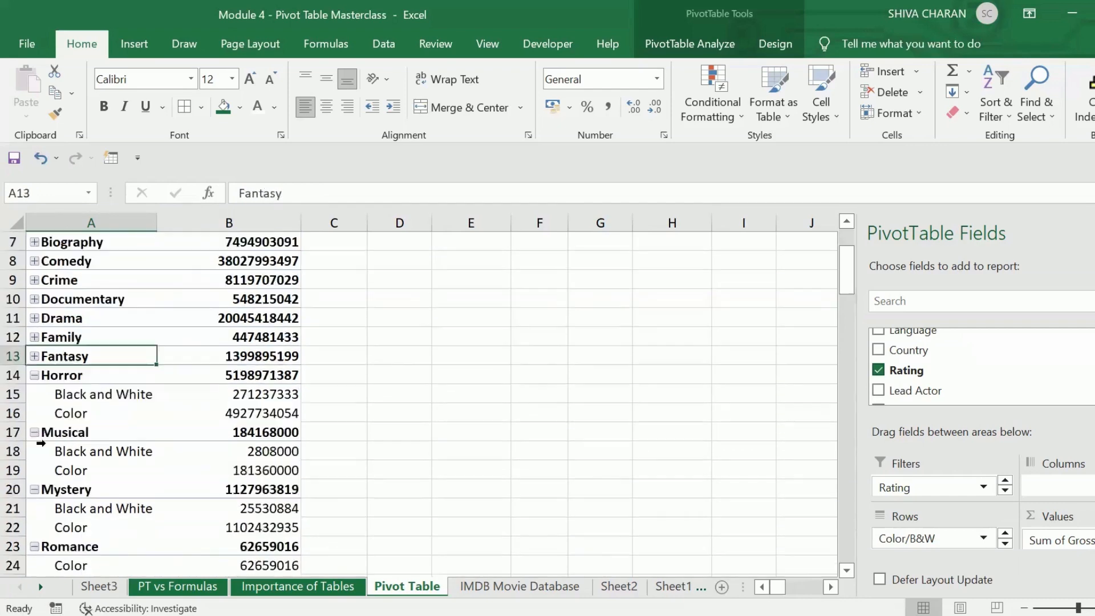
pyautogui.click(34, 375)
pyautogui.click(34, 394)
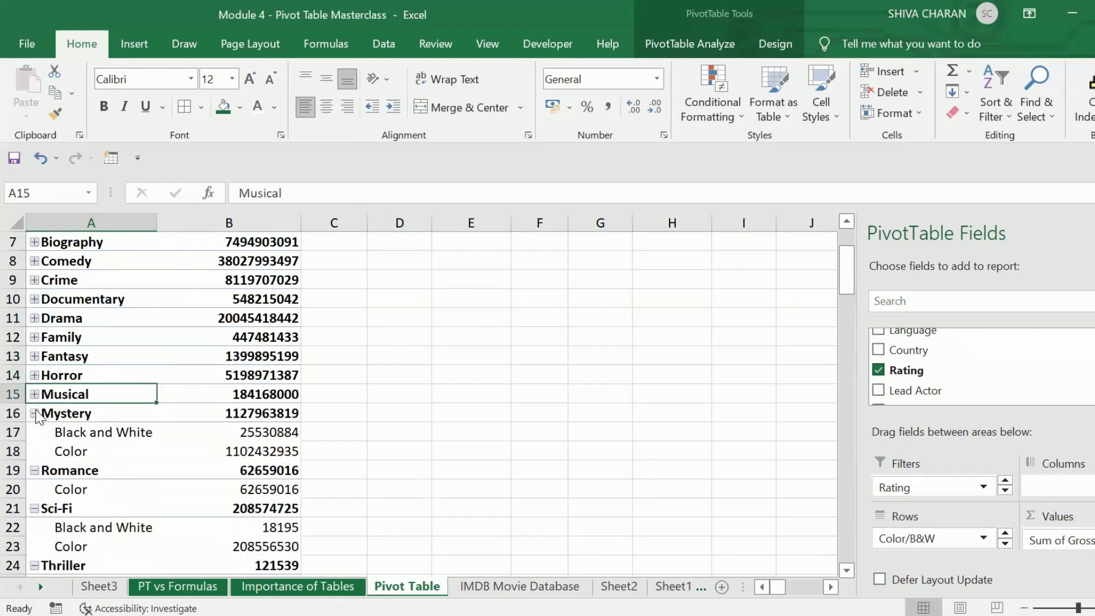
pyautogui.click(35, 414)
pyautogui.click(35, 433)
pyautogui.click(34, 451)
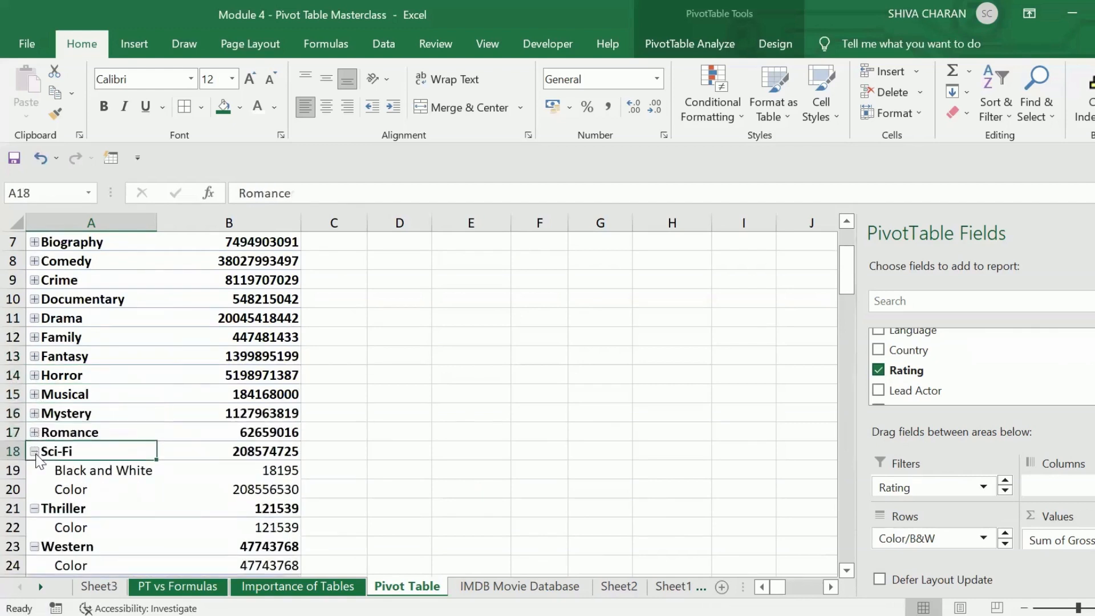
pyautogui.click(34, 470)
pyautogui.click(35, 489)
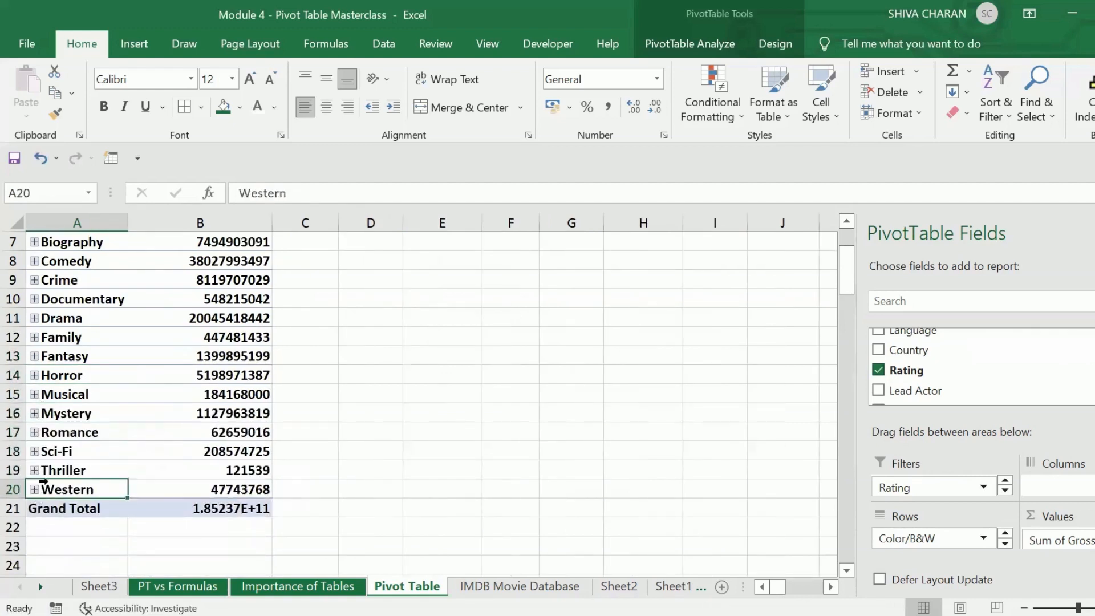
# - Check the Grand Total of gross revenue and apply the English (India) accounting format to column B
pyautogui.click(313, 450)
pyautogui.click(238, 507)
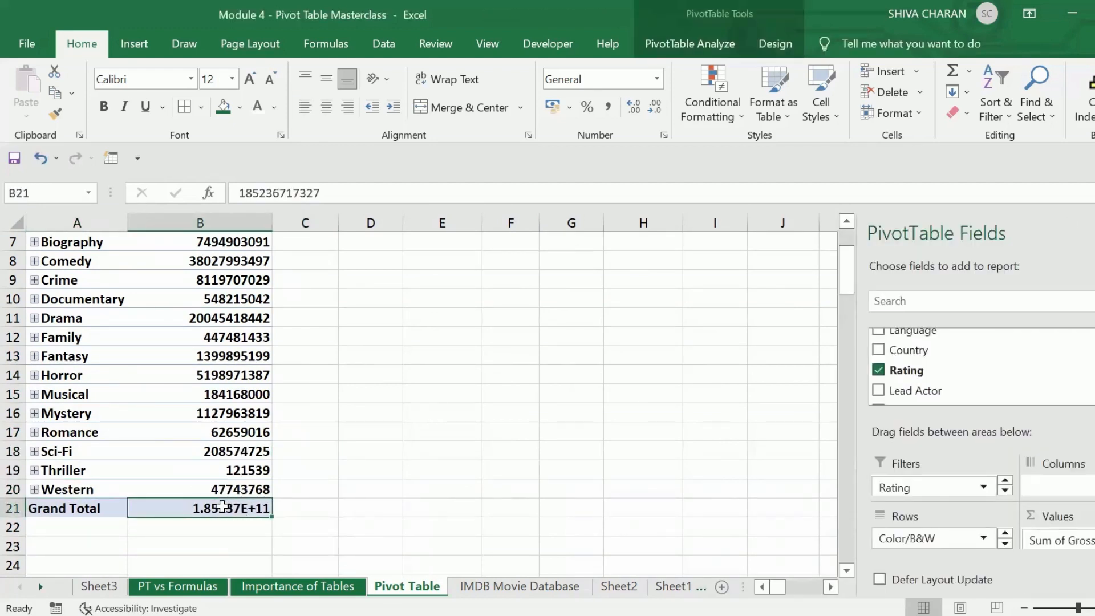
pyautogui.scroll(2, 229, 496)
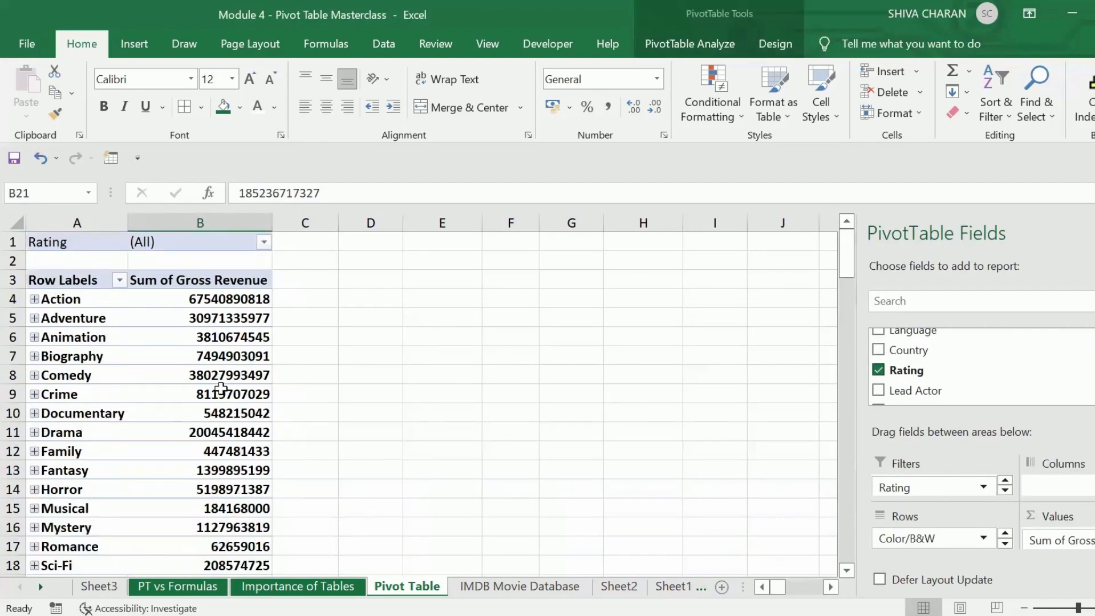
pyautogui.click(219, 225)
pyautogui.click(570, 109)
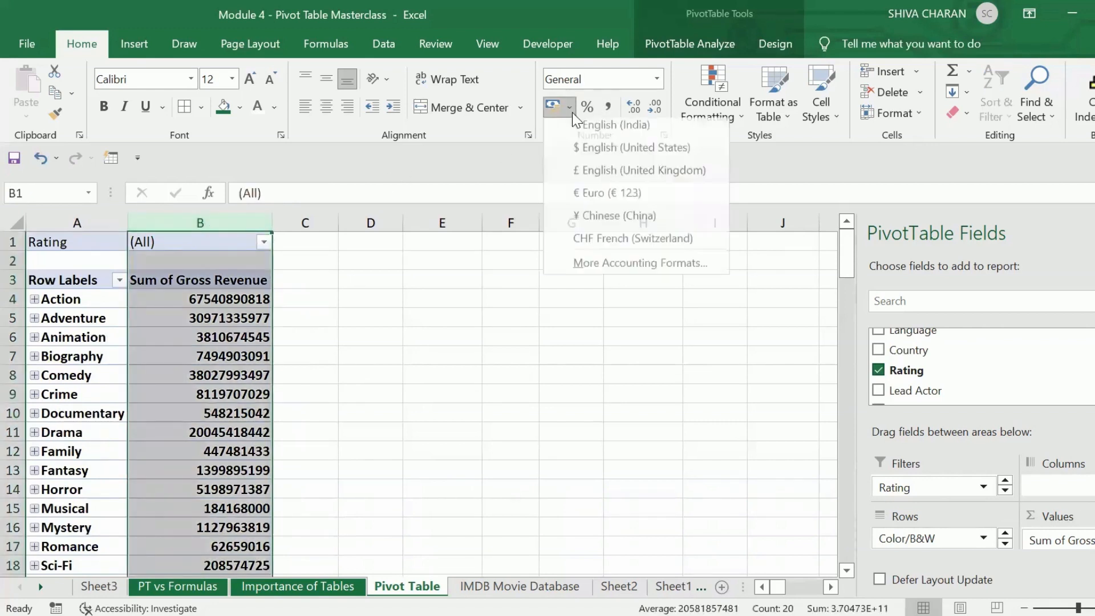
pyautogui.click(593, 131)
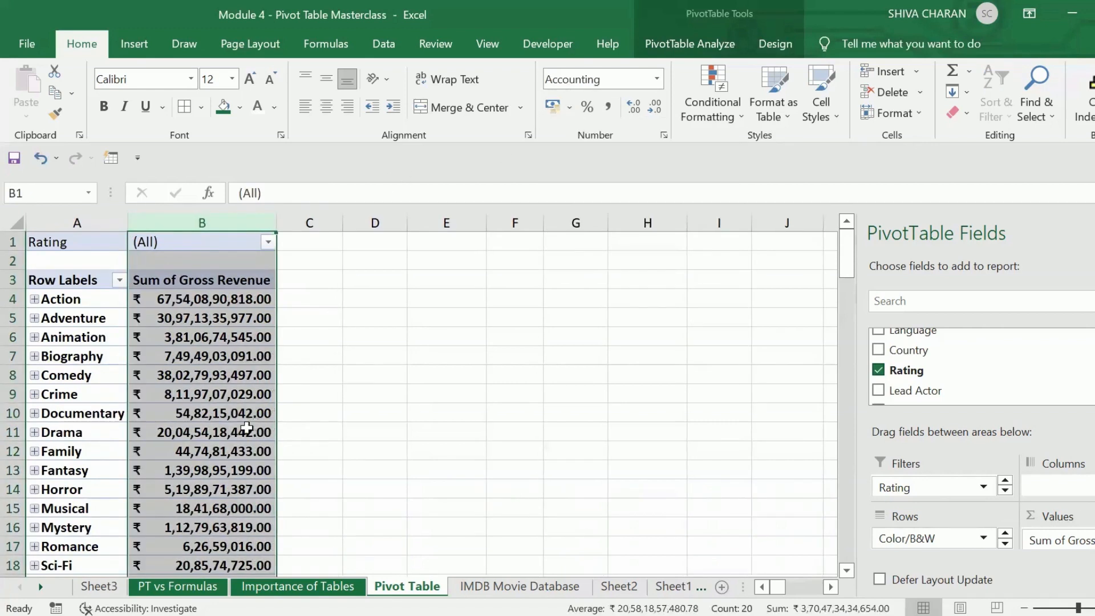
# - Check the formatted Grand Total and reduce the gross revenue values in column B to zero decimal places
pyautogui.scroll(-2, 245, 429)
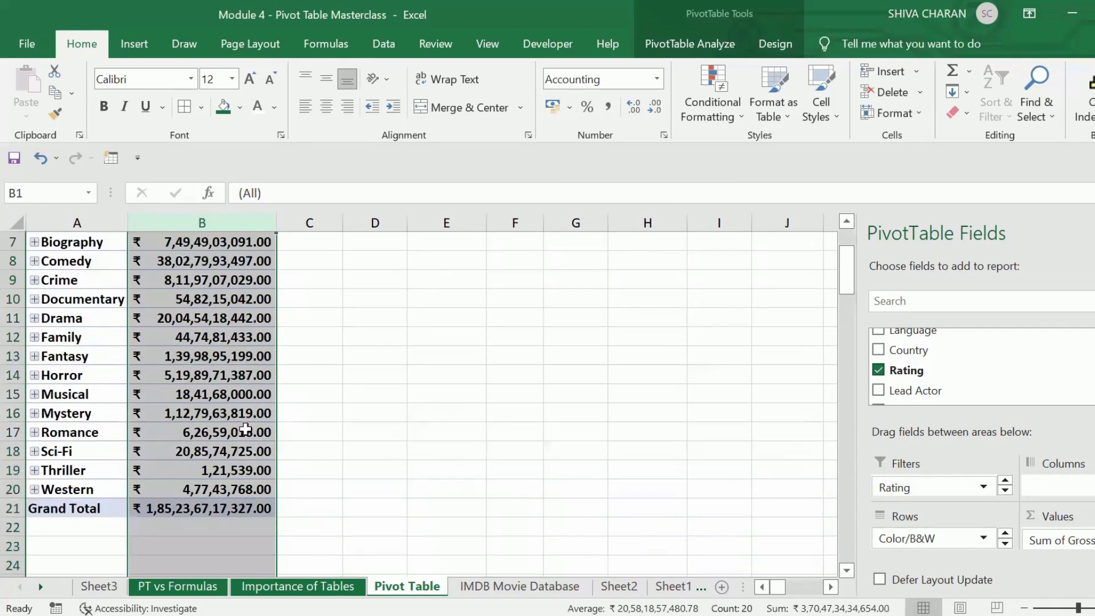
pyautogui.click(254, 509)
pyautogui.scroll(2, 217, 485)
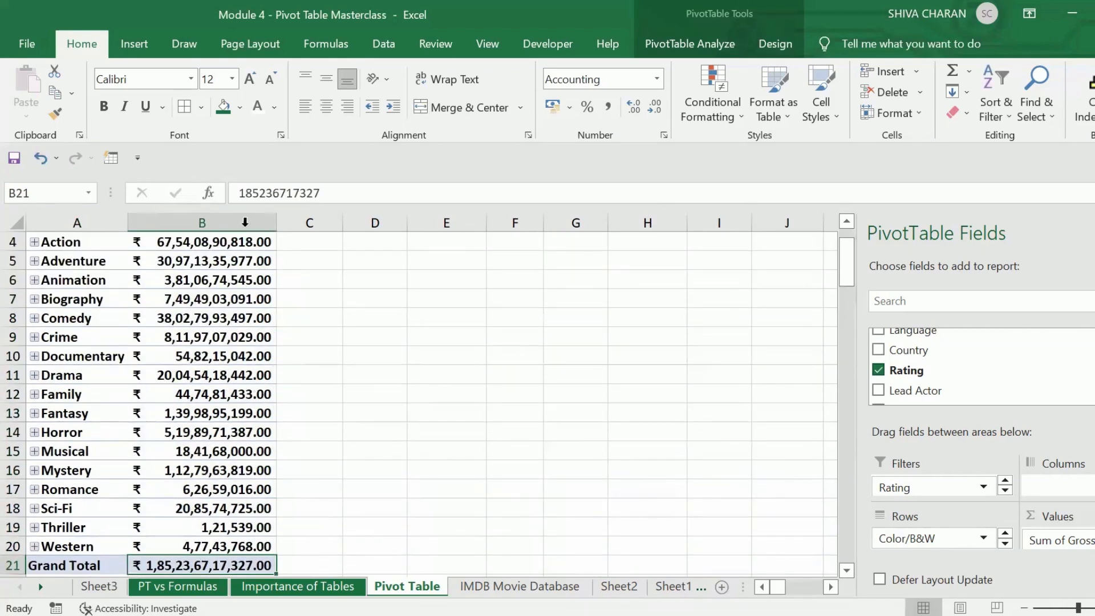
pyautogui.click(202, 223)
pyautogui.click(654, 107)
pyautogui.click(654, 107)
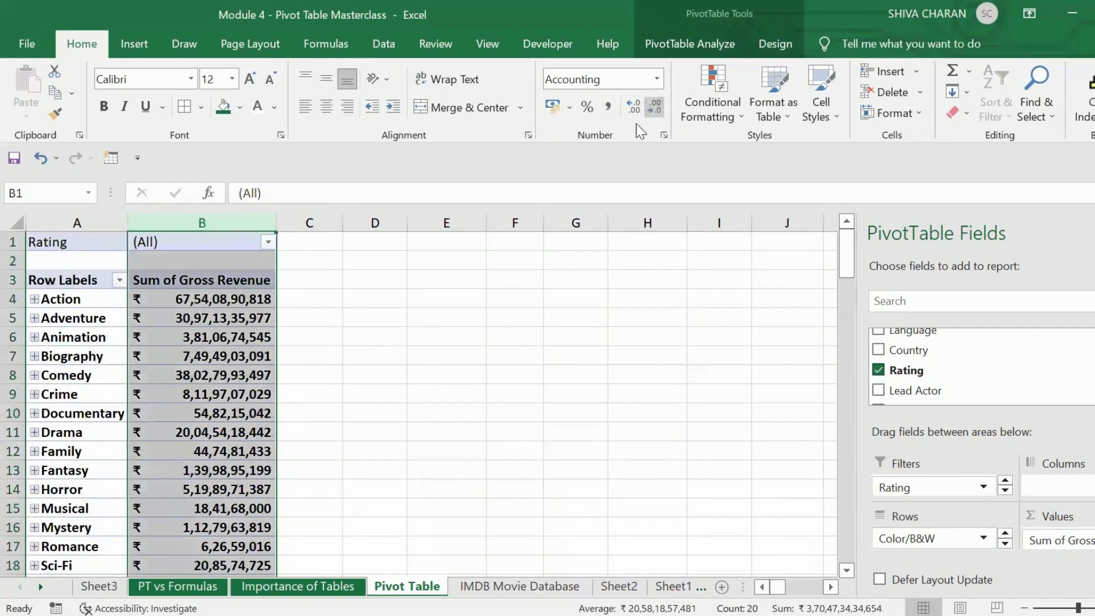
pyautogui.click(447, 318)
# - Filter the pivot table by the Approved rating and inspect the listed genres with their gross revenue
pyautogui.click(228, 230)
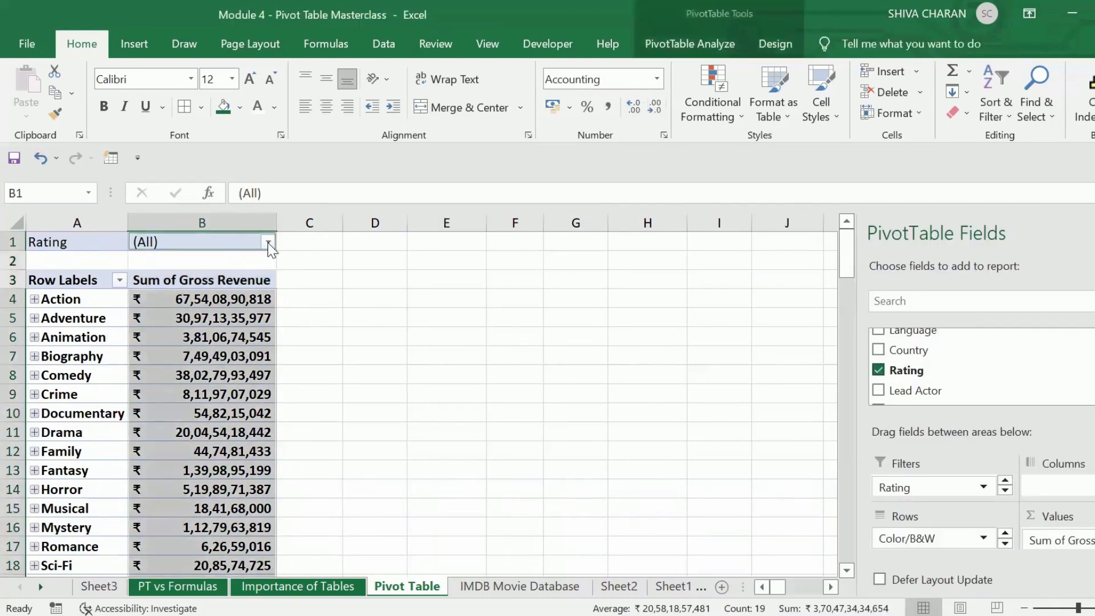
pyautogui.click(269, 244)
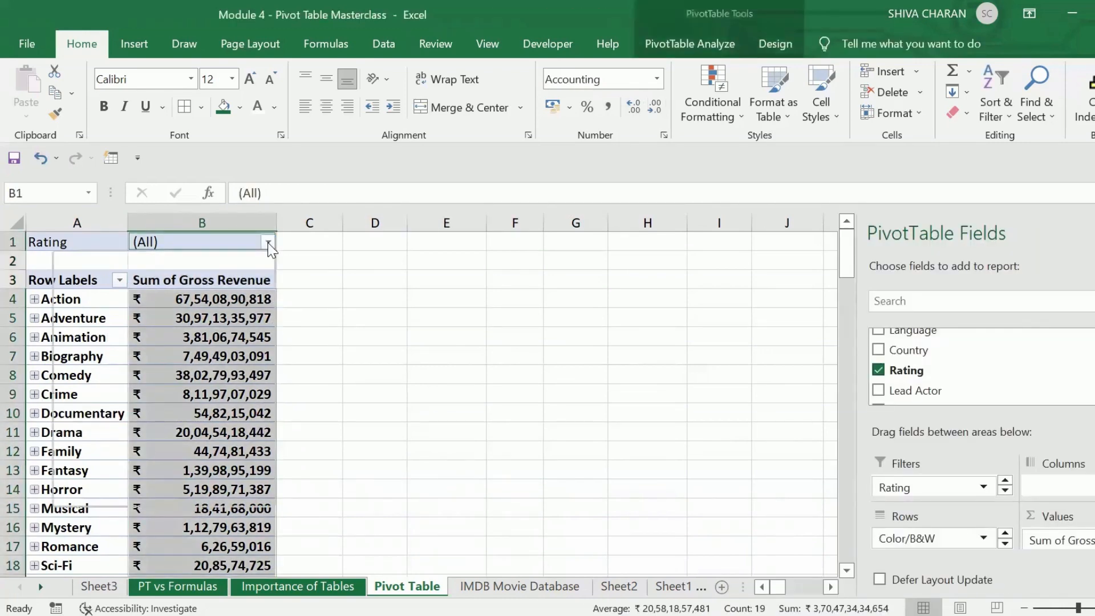
pyautogui.click(101, 303)
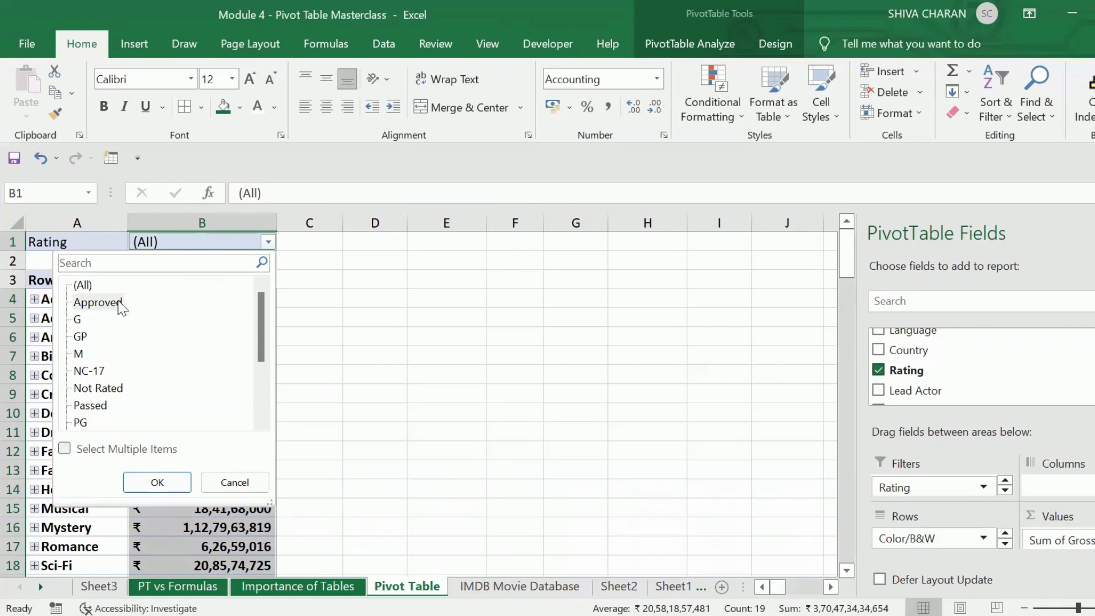
pyautogui.click(95, 303)
pyautogui.click(158, 483)
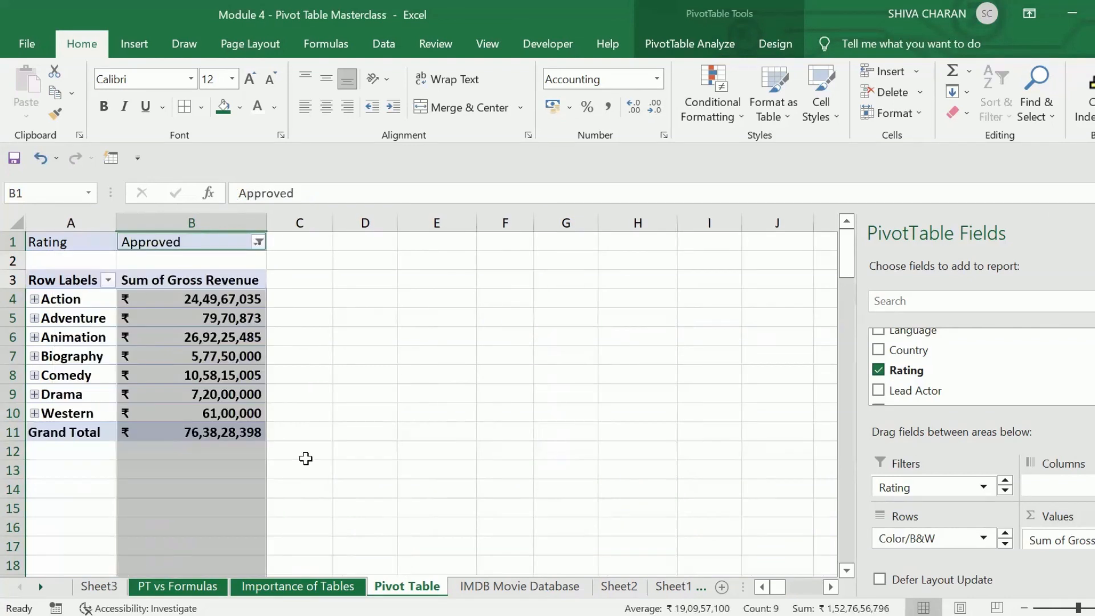
pyautogui.click(302, 453)
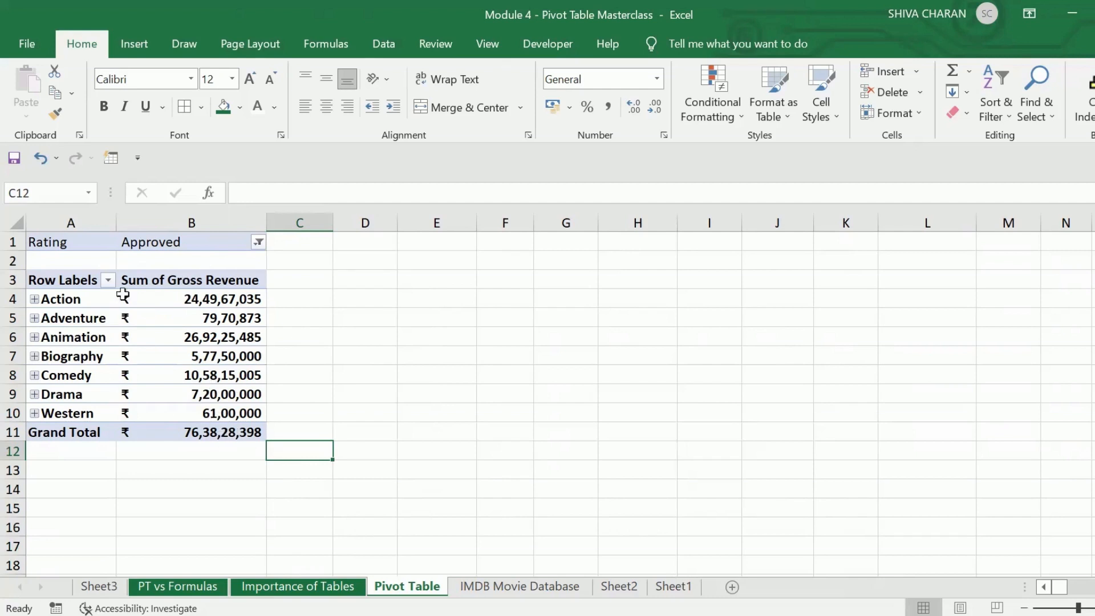
pyautogui.moveTo(88, 298); pyautogui.dragTo(80, 401)
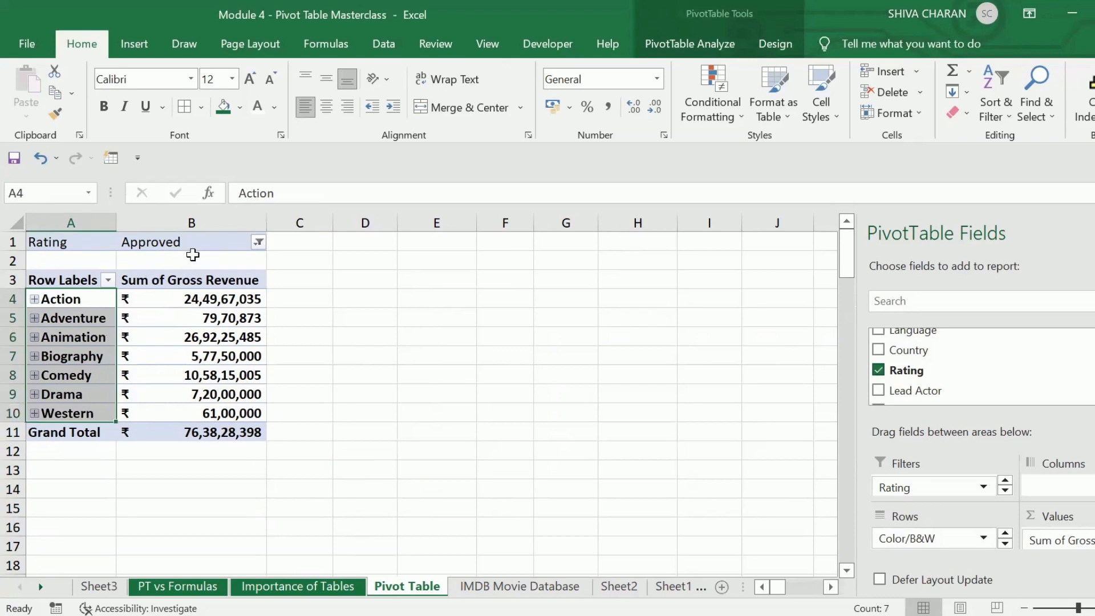
pyautogui.moveTo(199, 299); pyautogui.dragTo(190, 408)
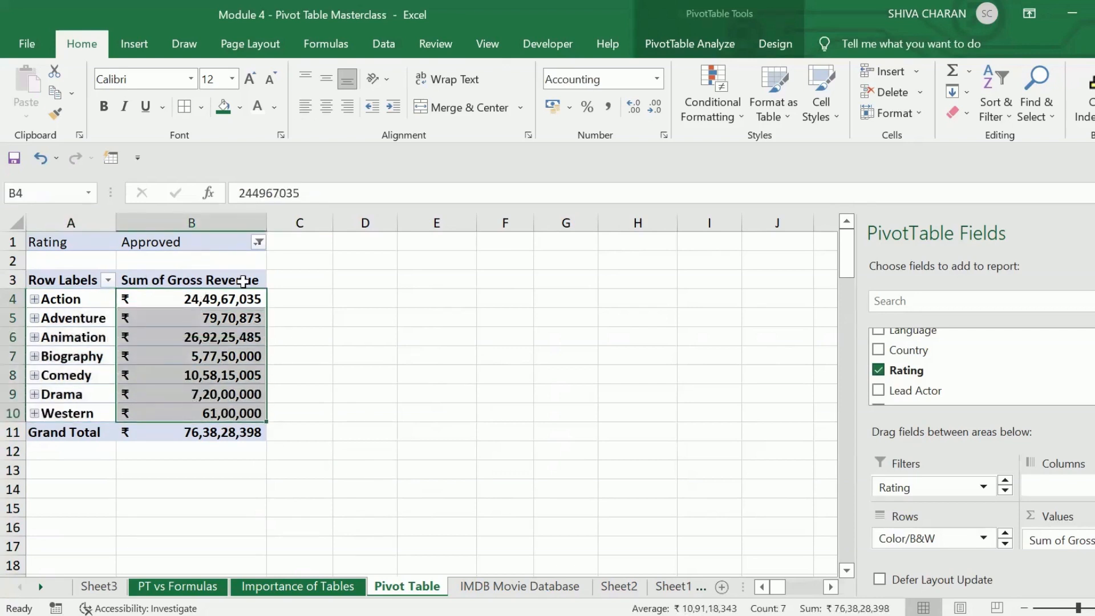
# - Set the Rating filter to Passed and inspect the gross revenue of the listed genres
pyautogui.click(258, 241)
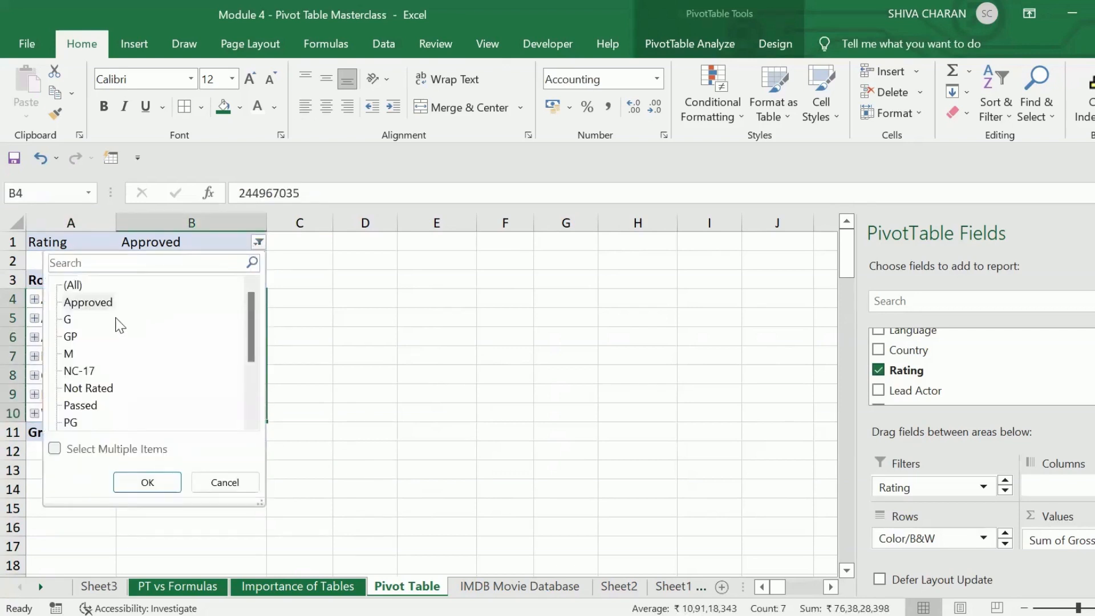
pyautogui.click(82, 406)
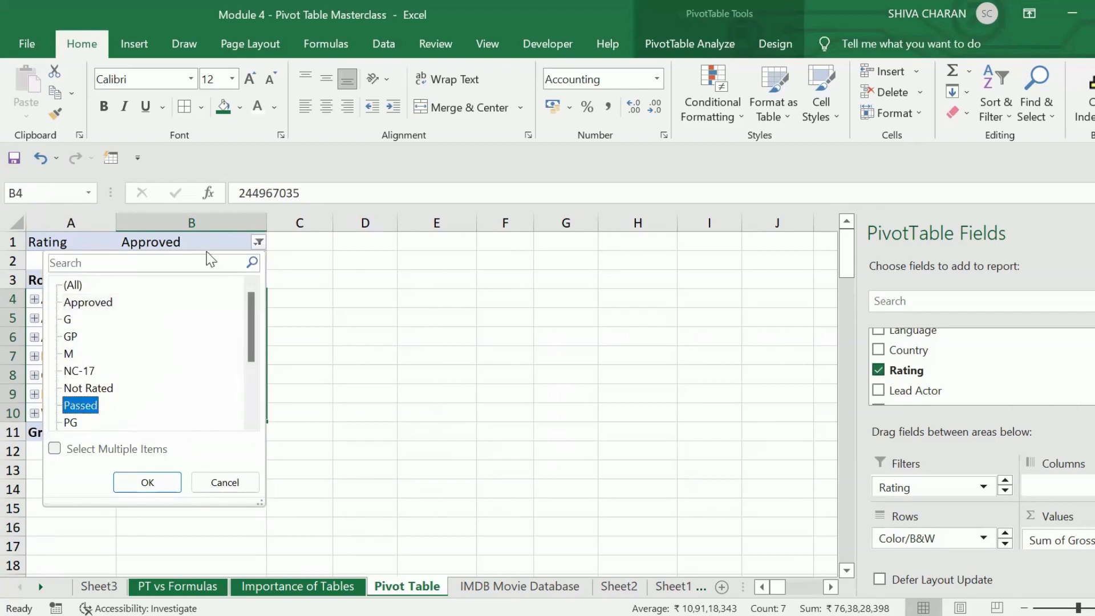
pyautogui.click(154, 482)
pyautogui.click(180, 410)
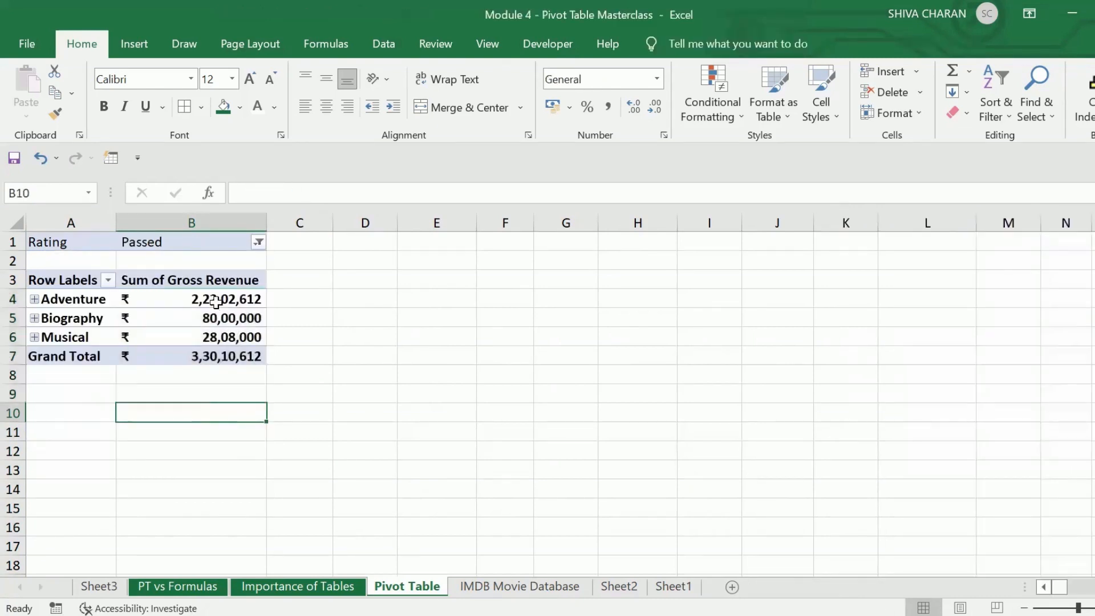
pyautogui.moveTo(216, 302)
pyautogui.click(76, 300)
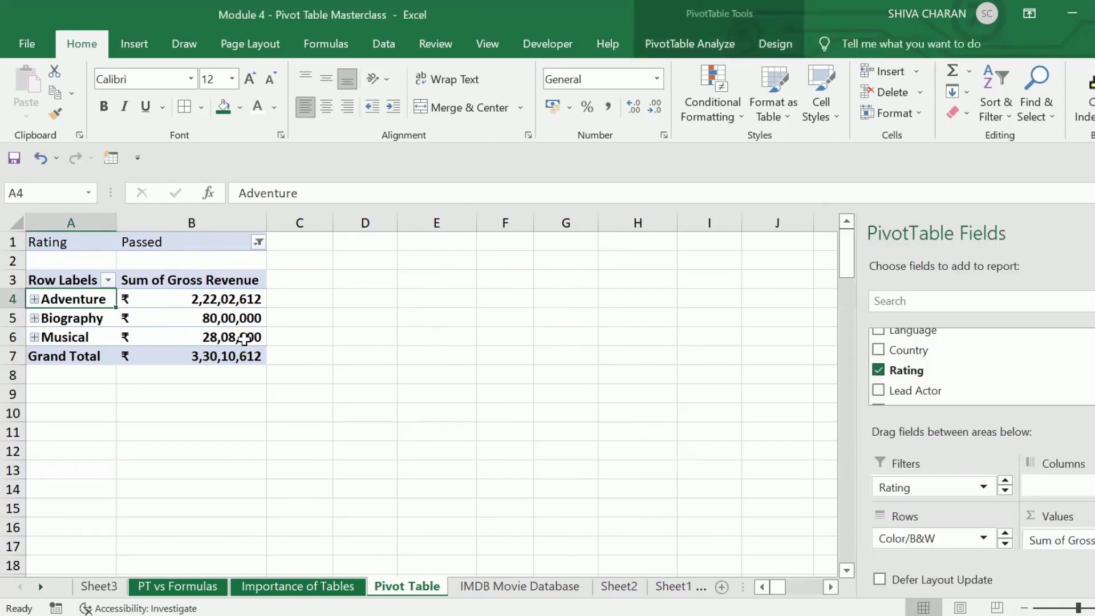
pyautogui.moveTo(242, 339)
pyautogui.click(261, 236)
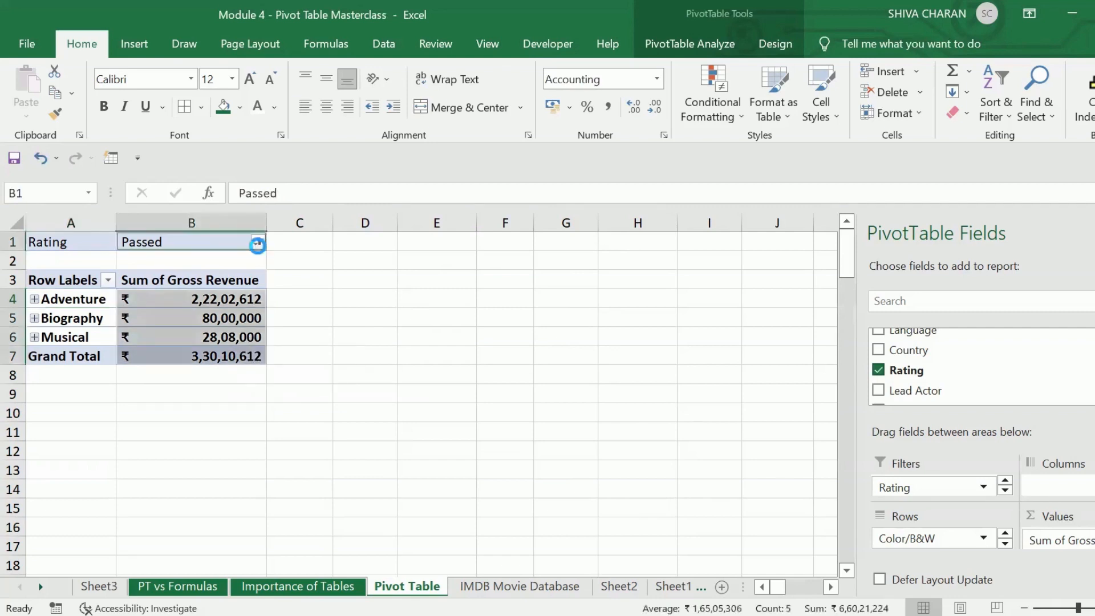
pyautogui.click(257, 243)
pyautogui.click(100, 450)
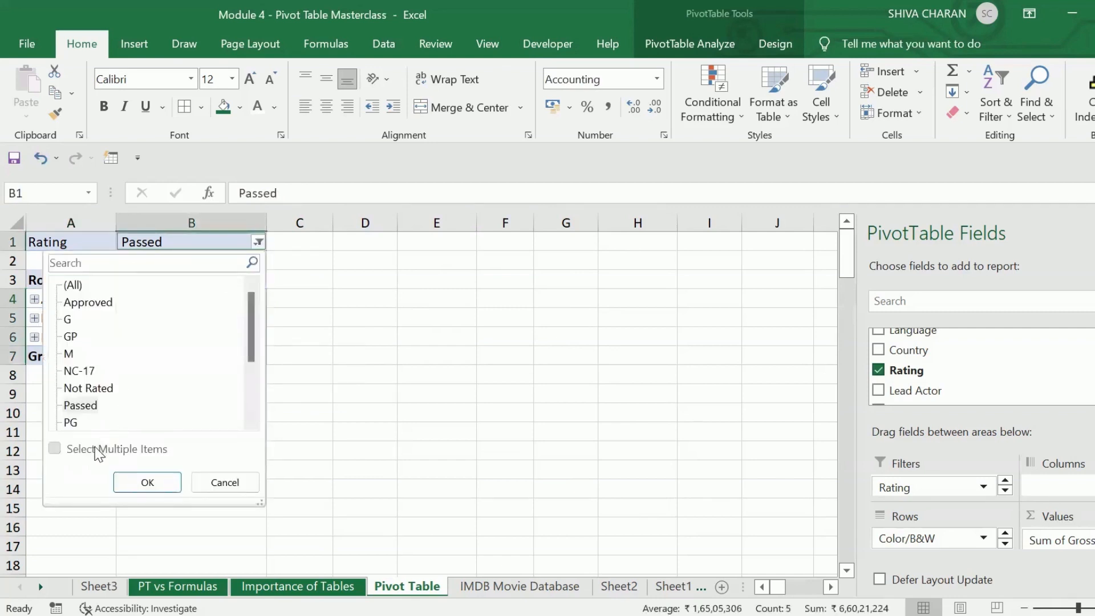
pyautogui.click(86, 451)
pyautogui.click(74, 407)
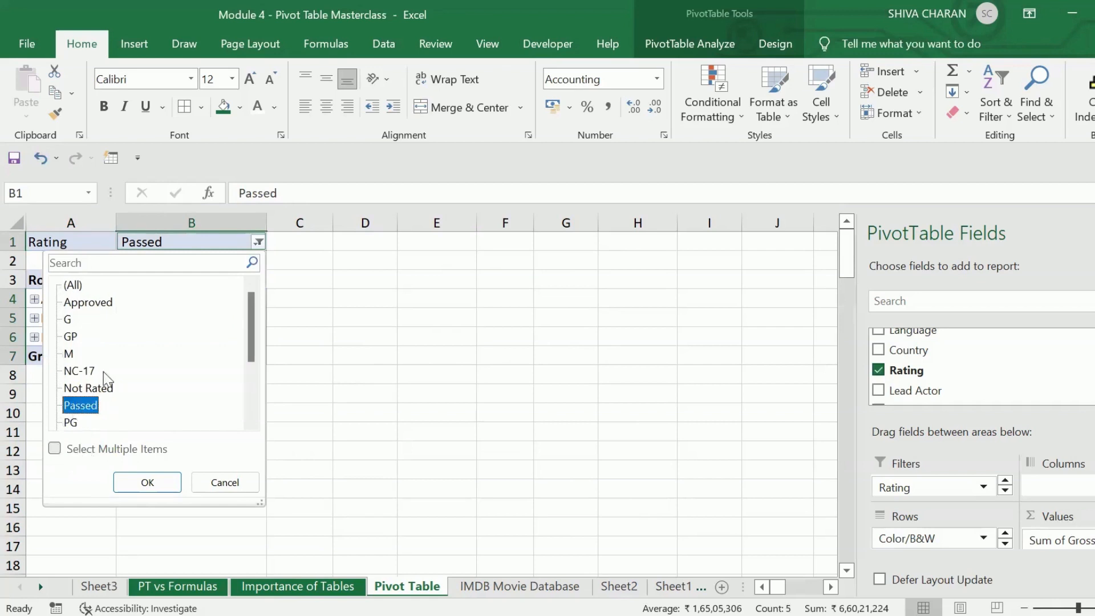
pyautogui.click(313, 323)
# - Allow multiple selections in the Rating filter and include Approved alongside Passed
pyautogui.click(258, 242)
pyautogui.click(97, 450)
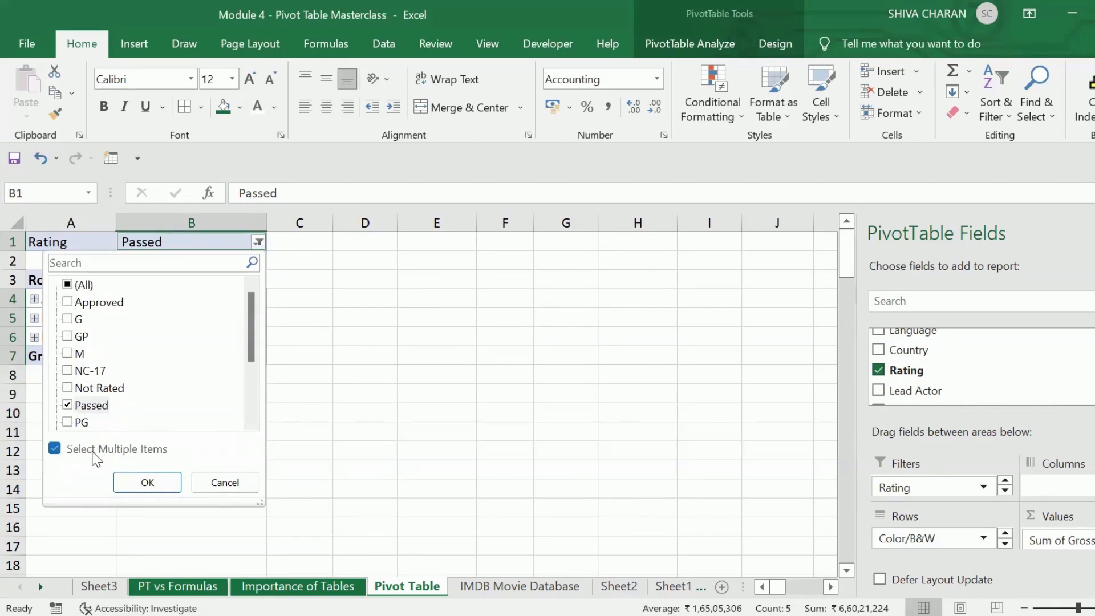
pyautogui.click(98, 303)
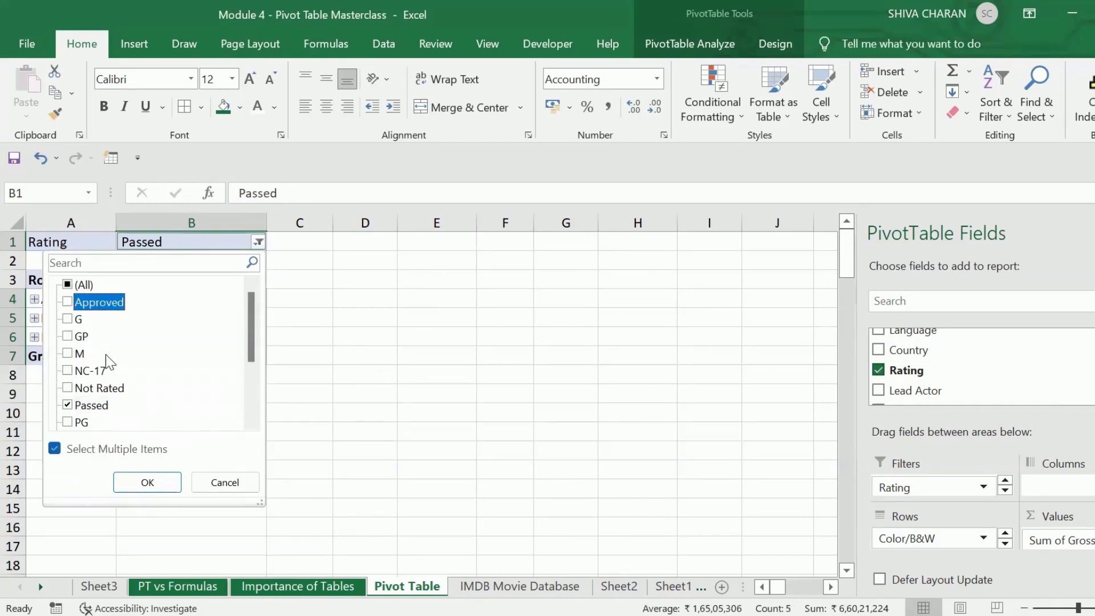
pyautogui.click(67, 302)
pyautogui.click(144, 486)
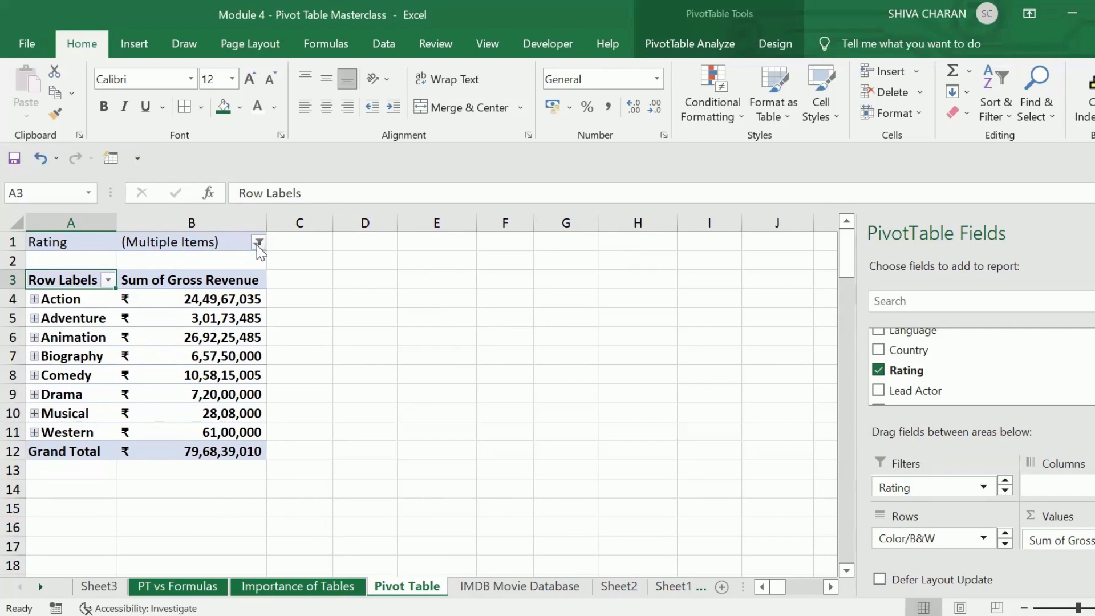
# - Examine the genres and their gross revenue for the combined ratings, comparing the Rating filter with the row labels
pyautogui.click(83, 300)
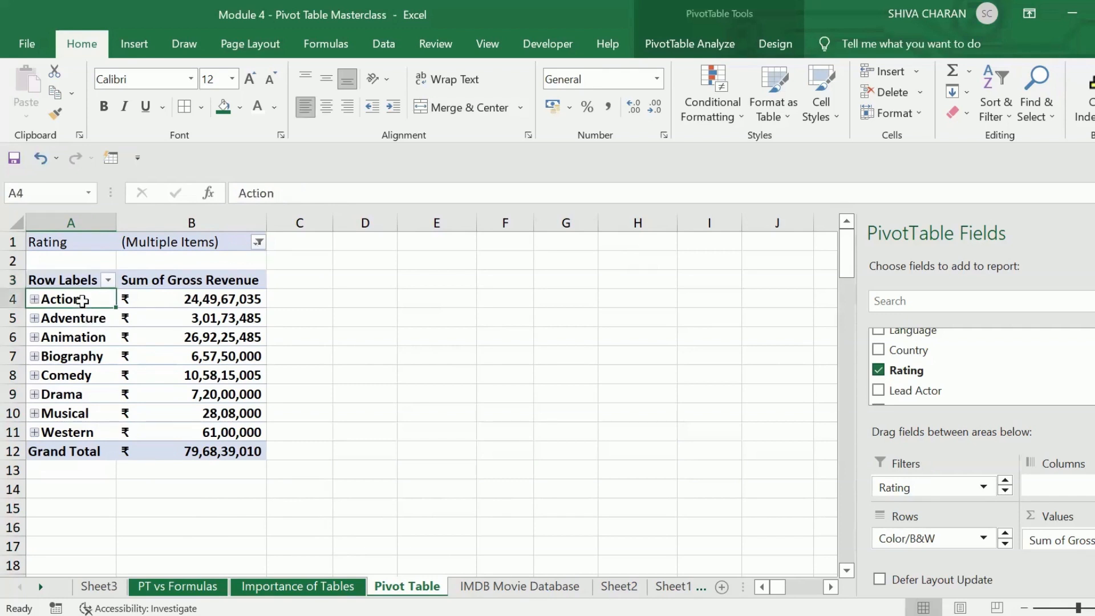
pyautogui.click(221, 241)
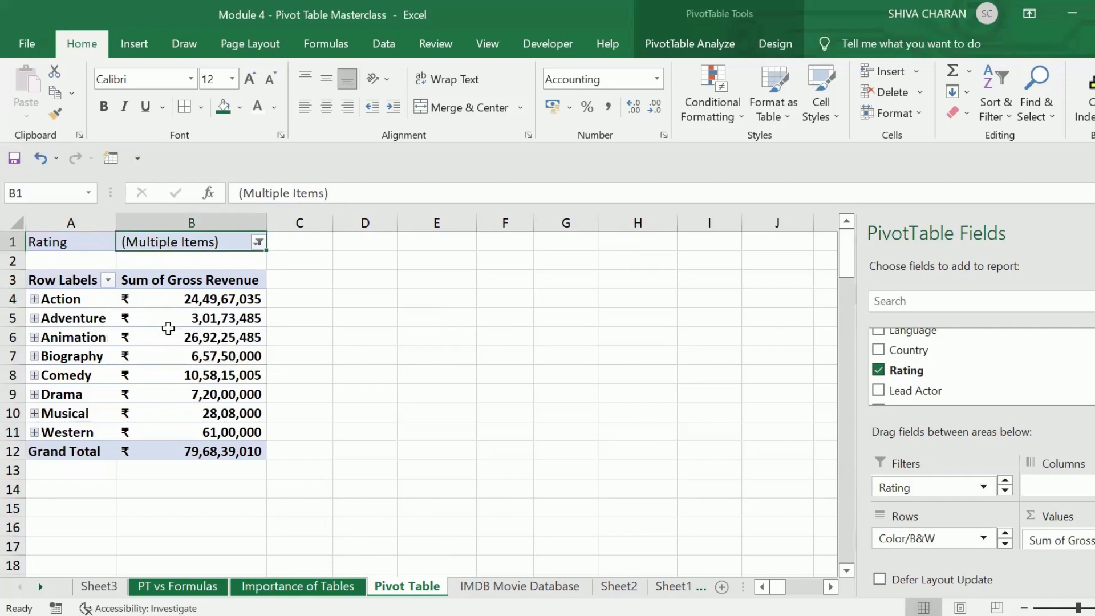
pyautogui.click(83, 297)
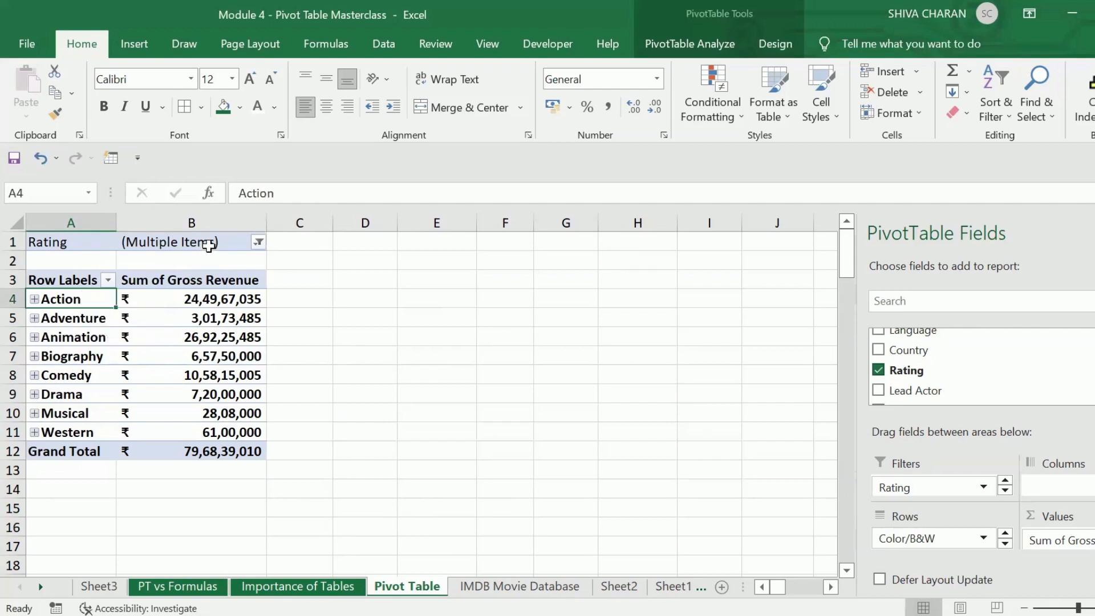
pyautogui.moveTo(224, 292); pyautogui.dragTo(228, 450)
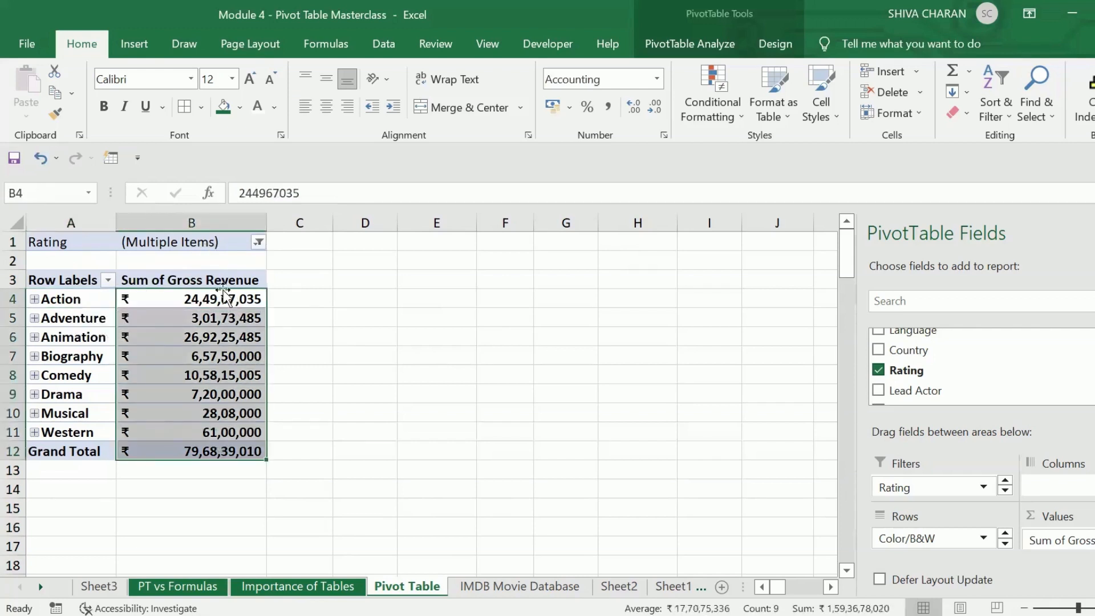
pyautogui.click(224, 287)
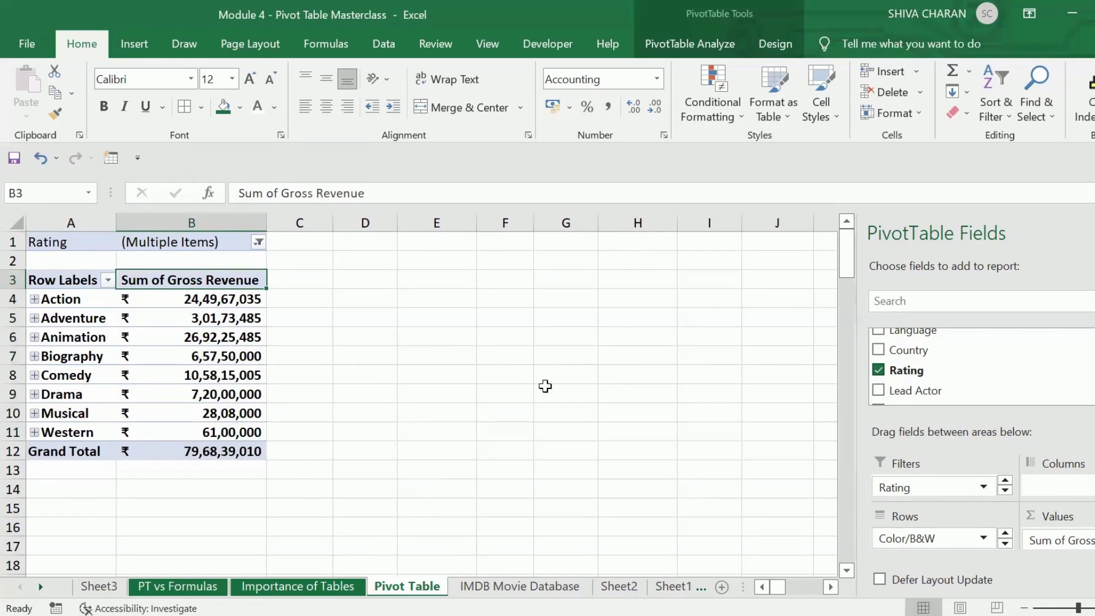
pyautogui.click(422, 351)
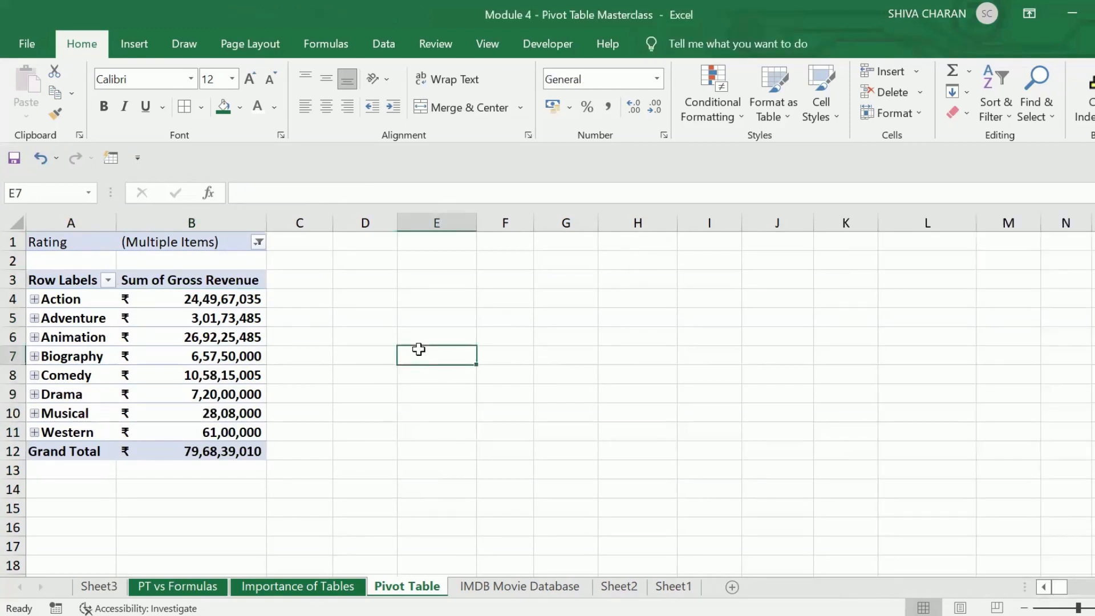
pyautogui.click(220, 243)
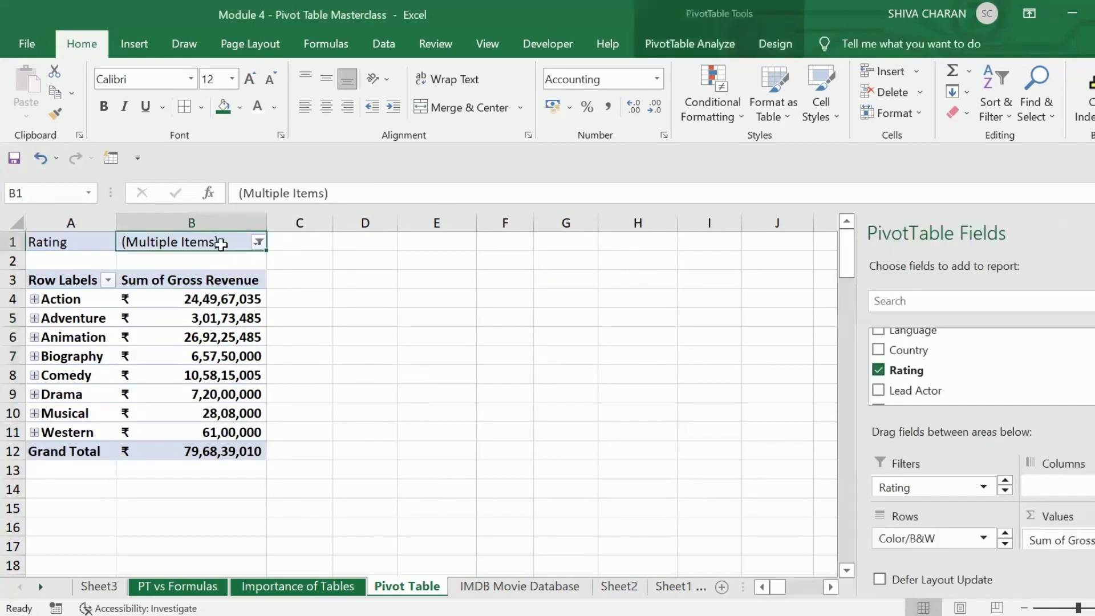
pyautogui.click(83, 273)
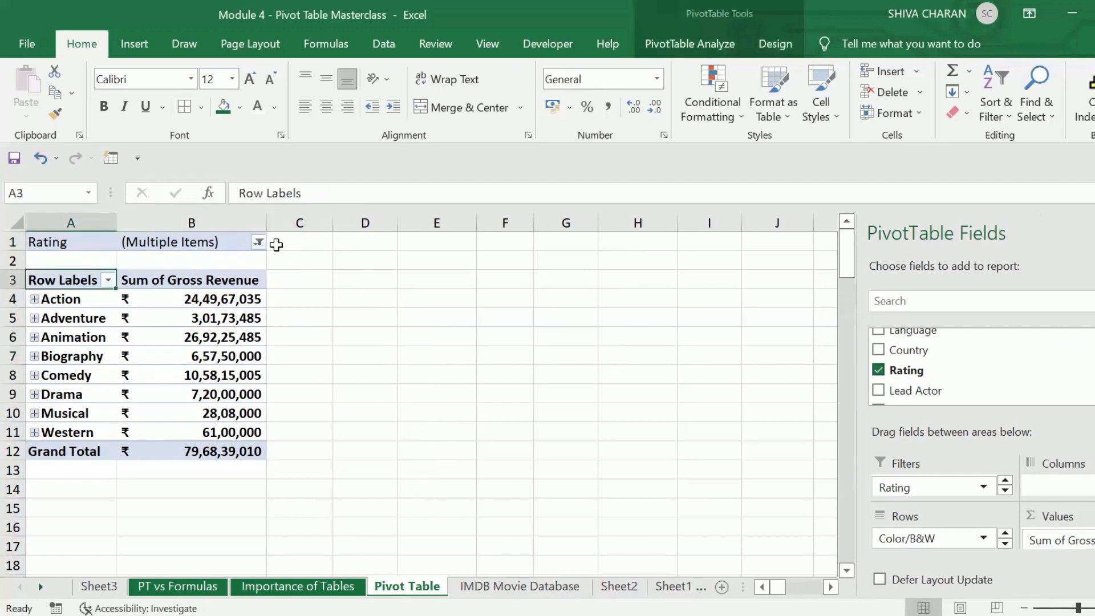
pyautogui.click(205, 244)
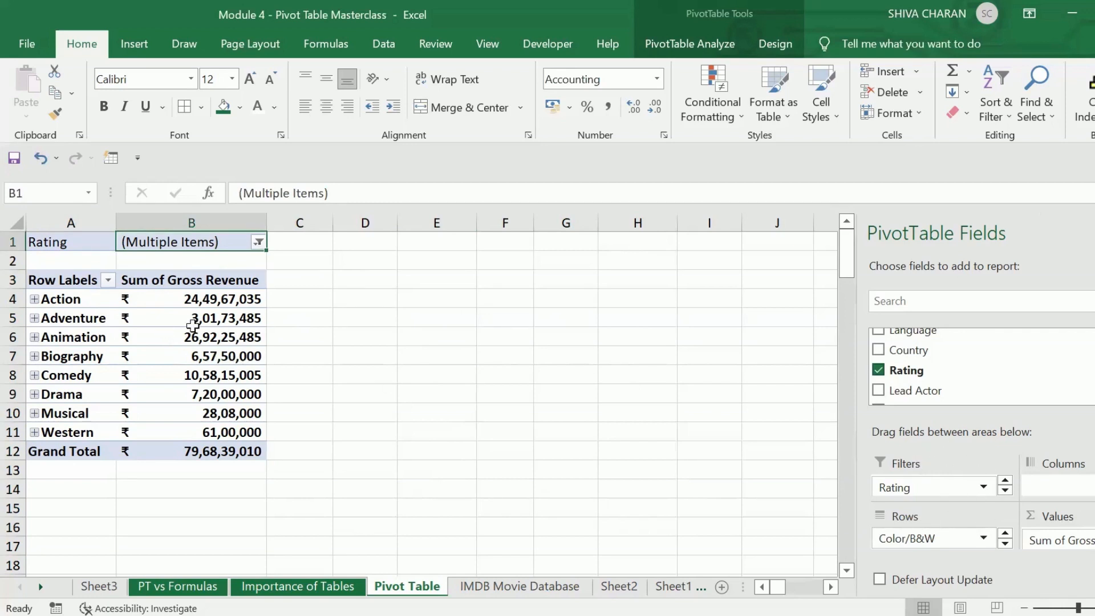
pyautogui.click(64, 281)
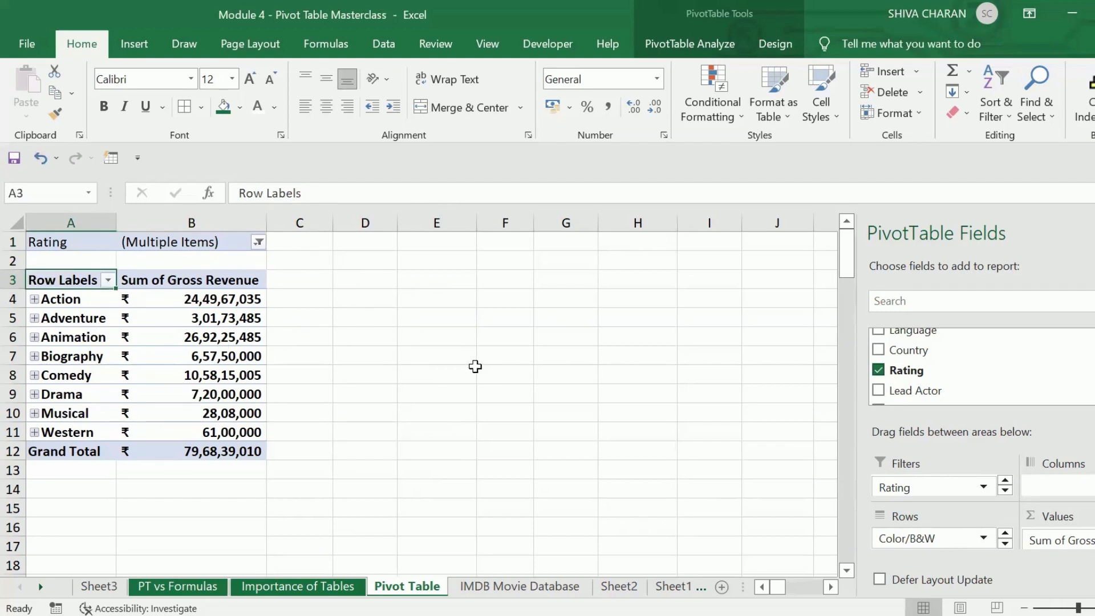
pyautogui.moveTo(107, 242); pyautogui.dragTo(184, 242)
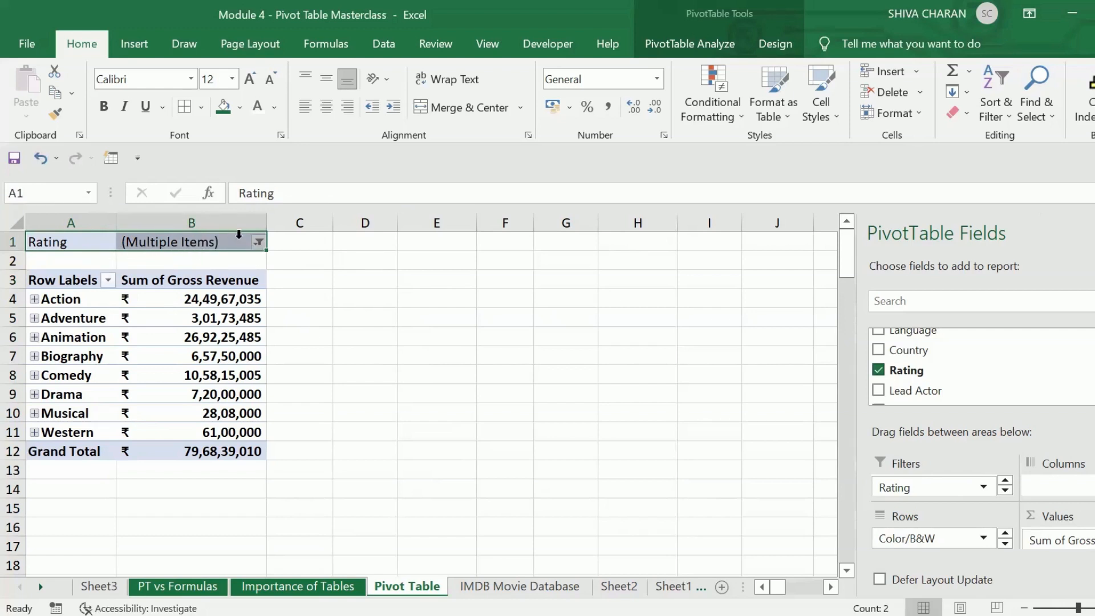
pyautogui.click(200, 343)
# - Review the full list of genres in the Row Labels filter and close it without changes
pyautogui.click(72, 279)
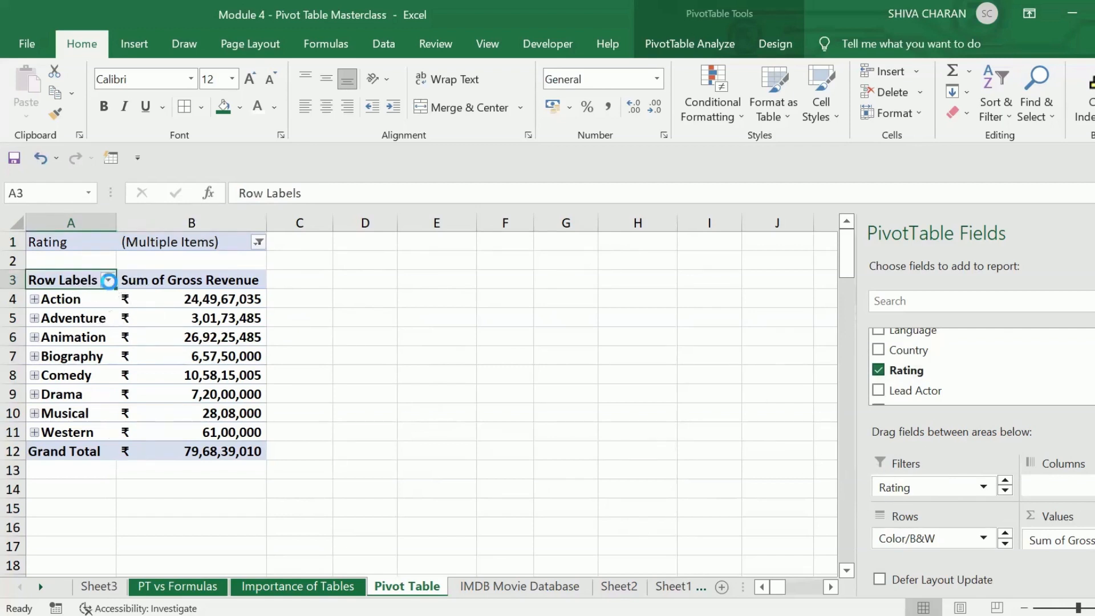
pyautogui.click(108, 279)
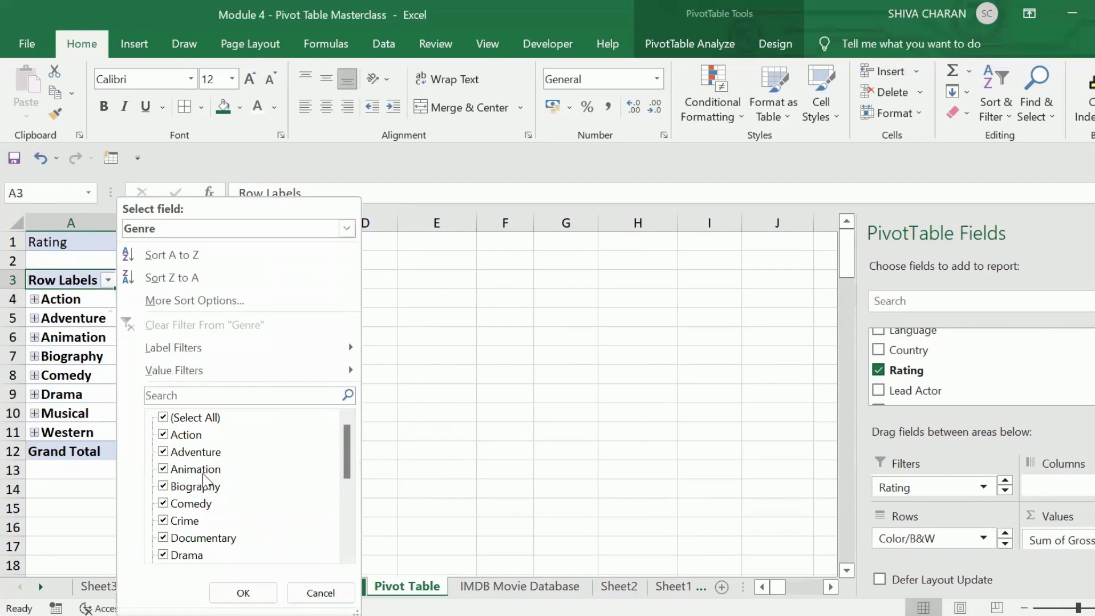
pyautogui.scroll(-4, 205, 492)
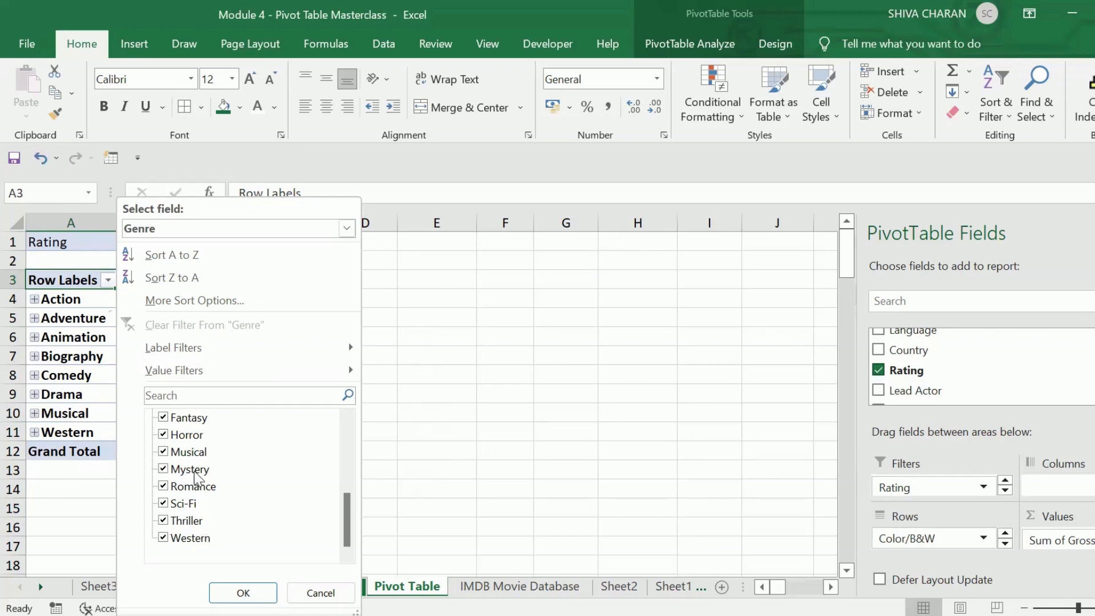
pyautogui.scroll(3, 191, 490)
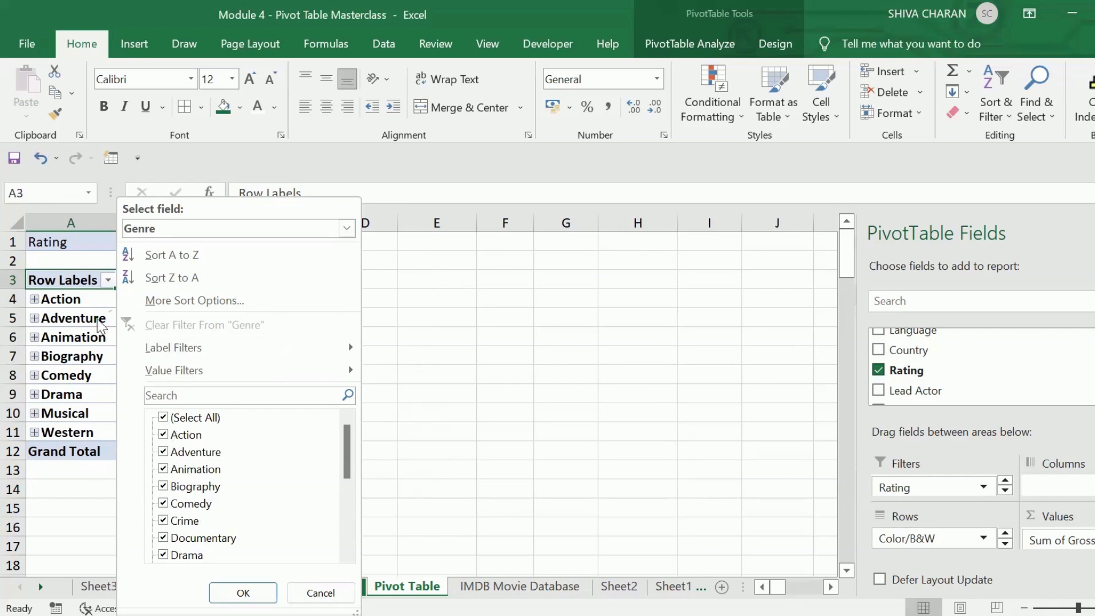
pyautogui.click(320, 592)
# - Review all the ratings offered in the Rating filter and compare the filter cell with the pivot table's rows and values
pyautogui.click(225, 242)
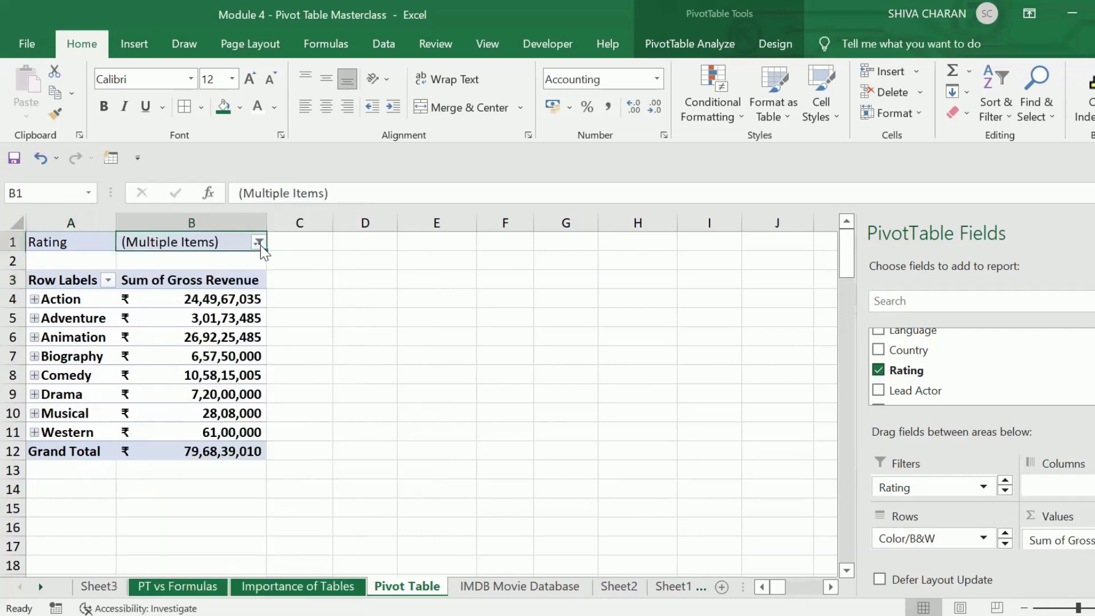
pyautogui.click(258, 242)
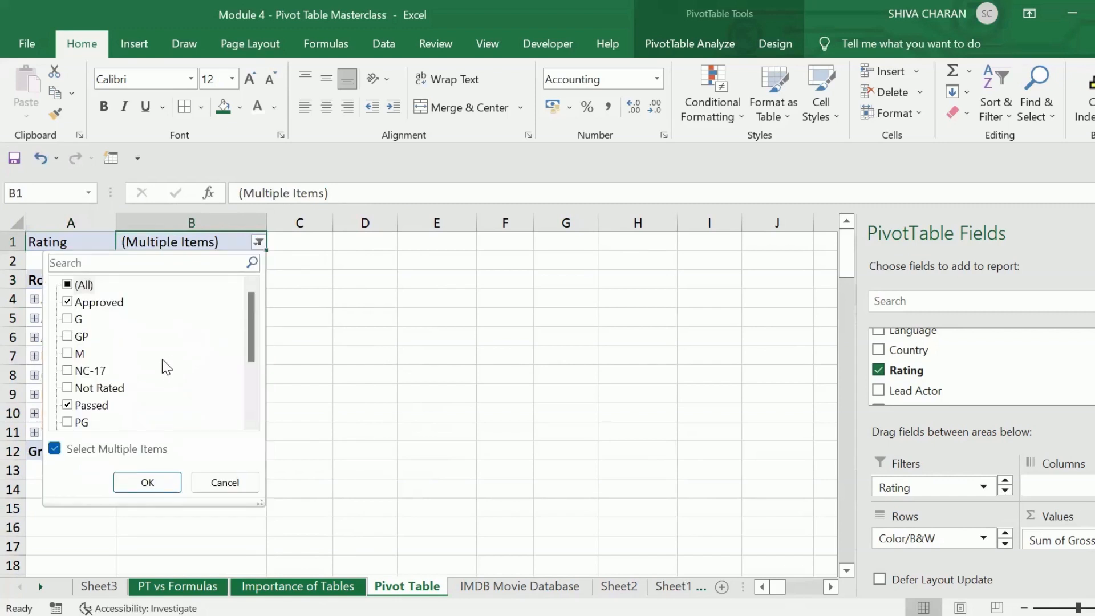
pyautogui.scroll(-2, 131, 362)
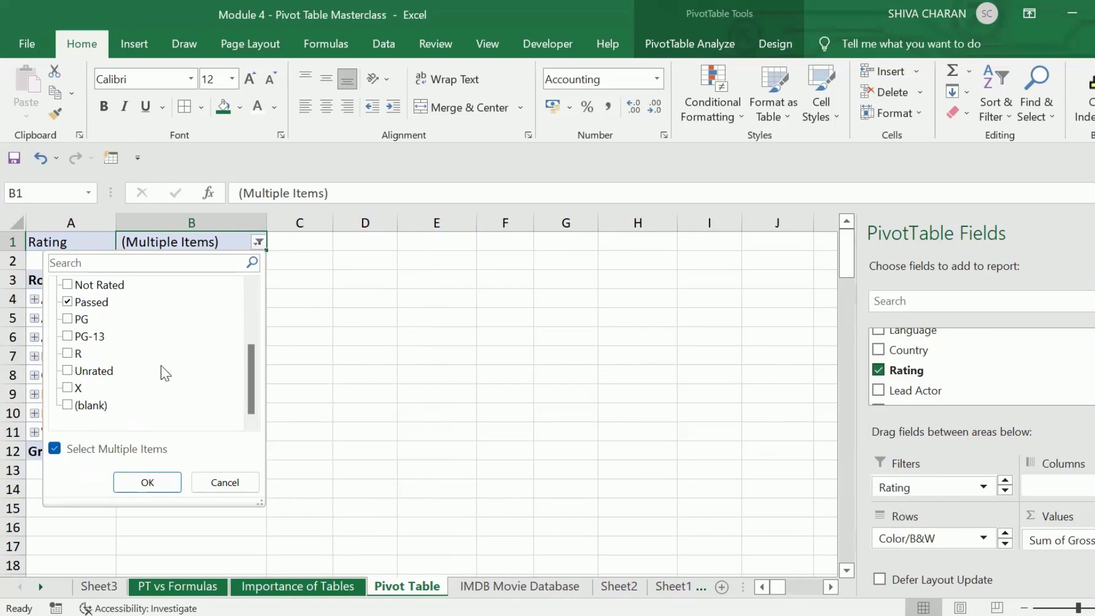
pyautogui.scroll(2, 161, 365)
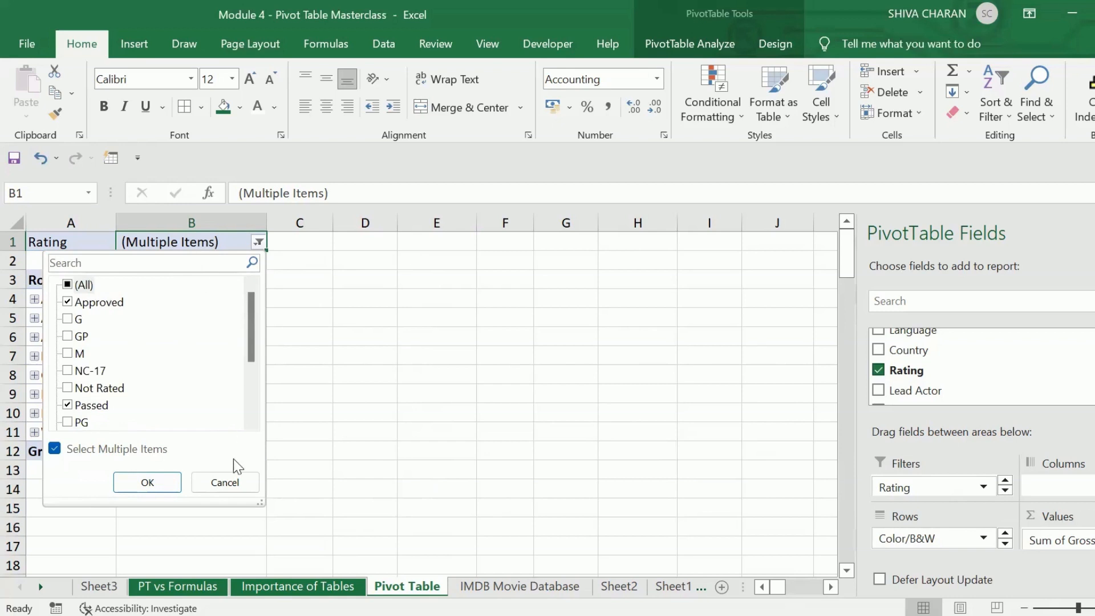
pyautogui.click(225, 482)
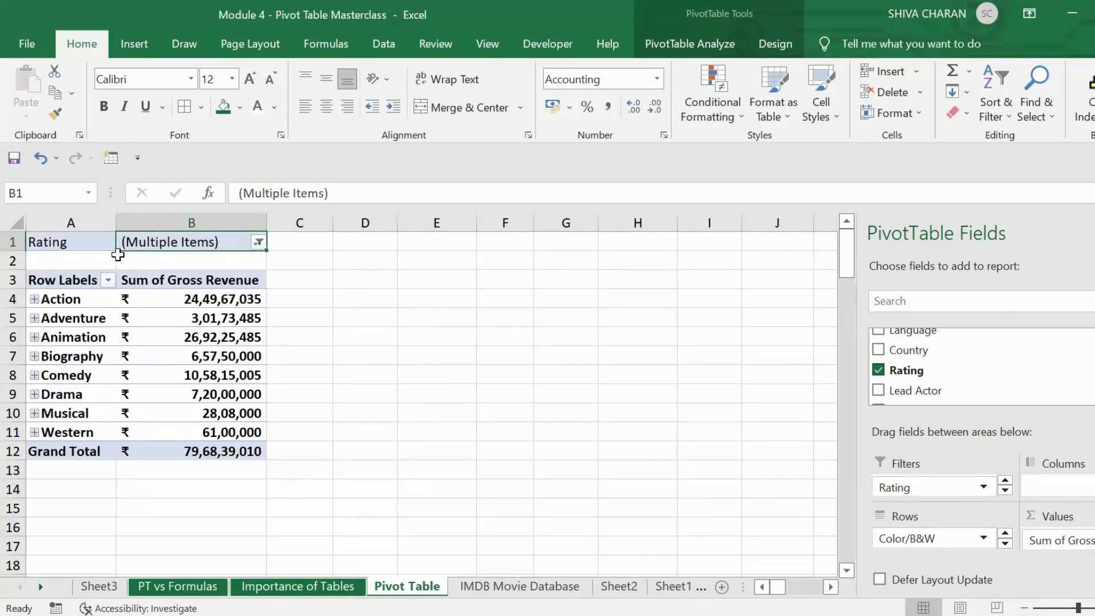
pyautogui.click(192, 229)
pyautogui.click(55, 277)
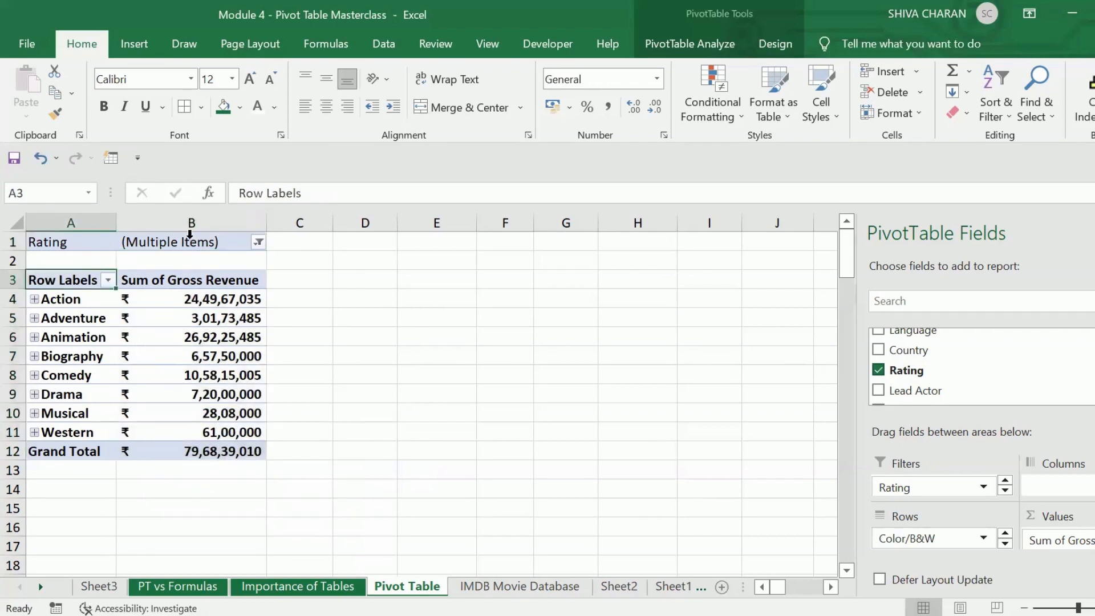
pyautogui.click(189, 237)
pyautogui.click(540, 412)
pyautogui.click(199, 312)
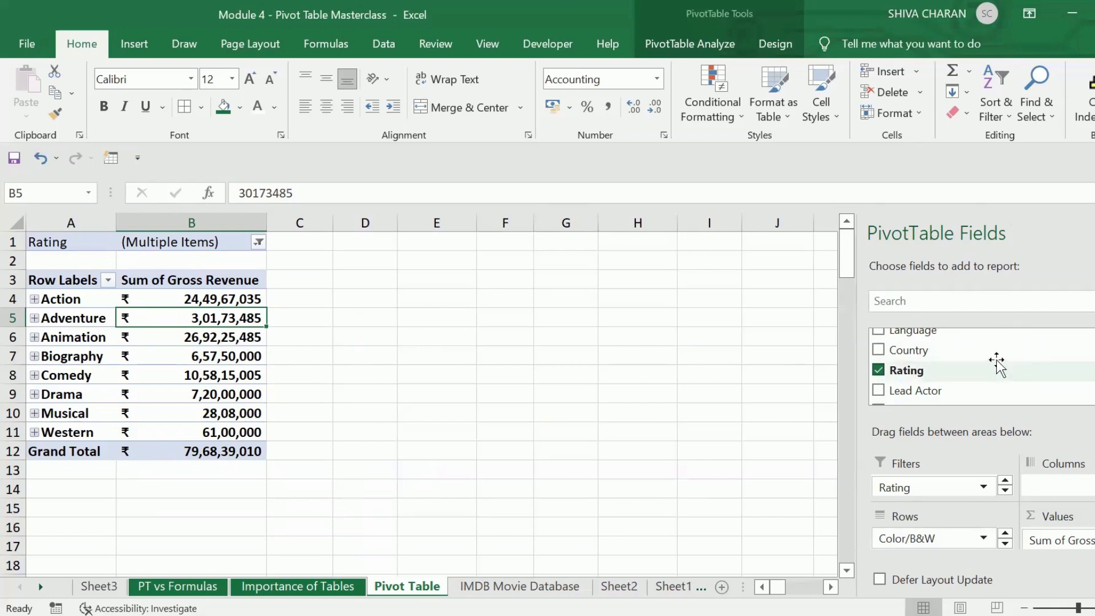
# - Browse the pivot table's field list and recheck the selected ratings in the Rating filter
pyautogui.scroll(2, 965, 374)
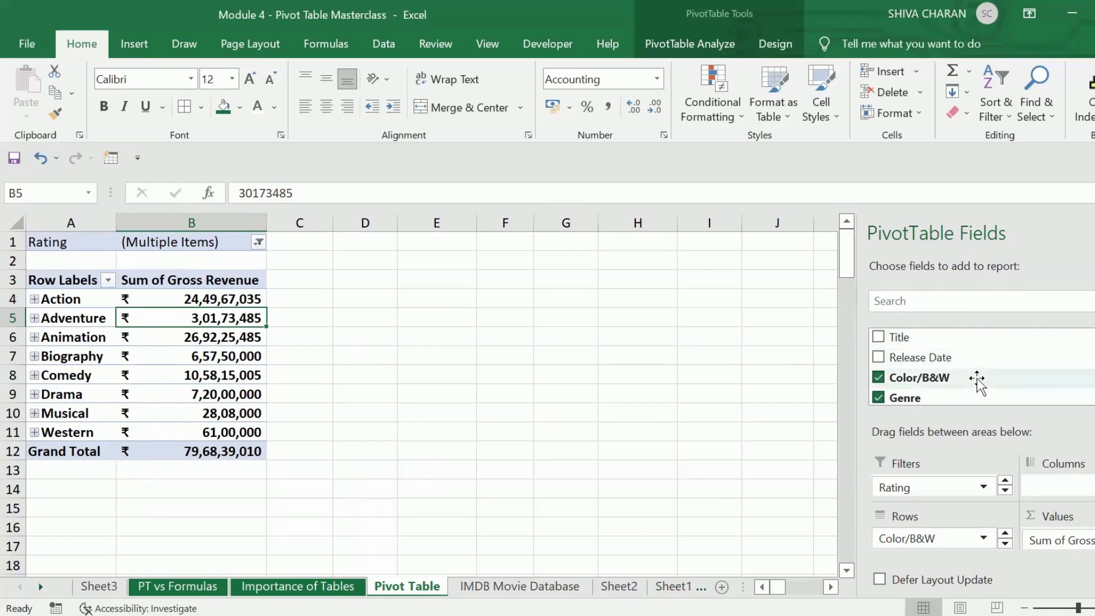
pyautogui.scroll(-3, 985, 360)
pyautogui.scroll(2, 984, 365)
pyautogui.scroll(1, 985, 361)
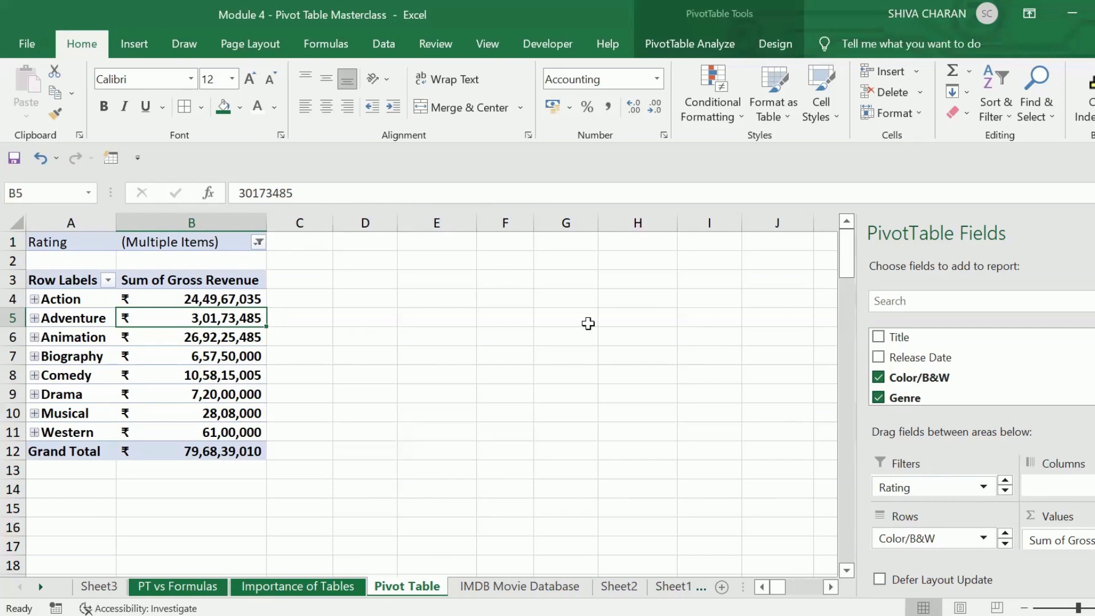
pyautogui.click(257, 242)
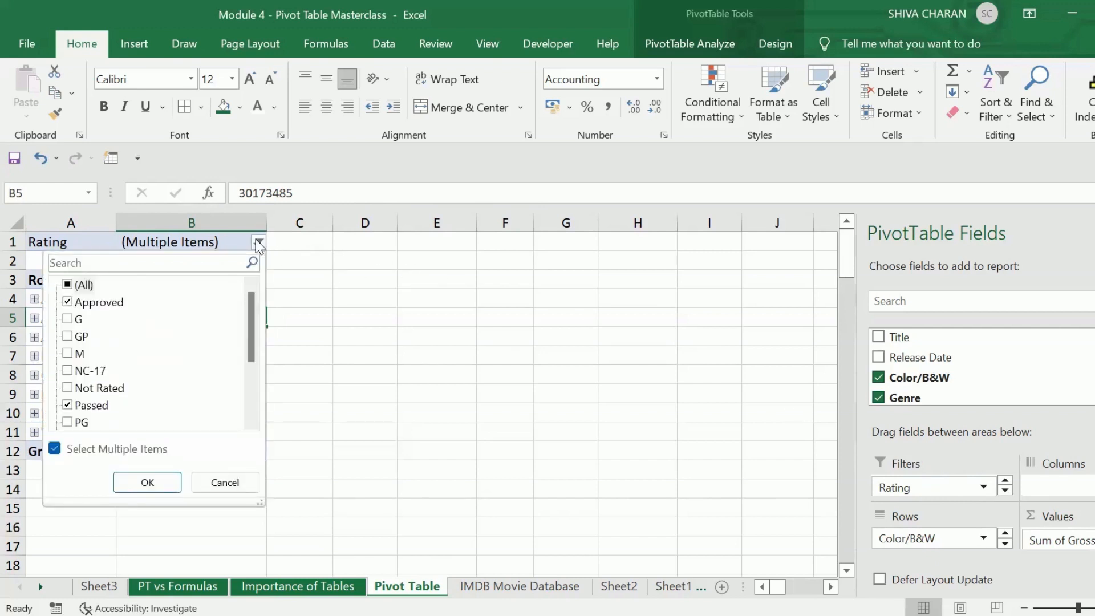
pyautogui.click(586, 432)
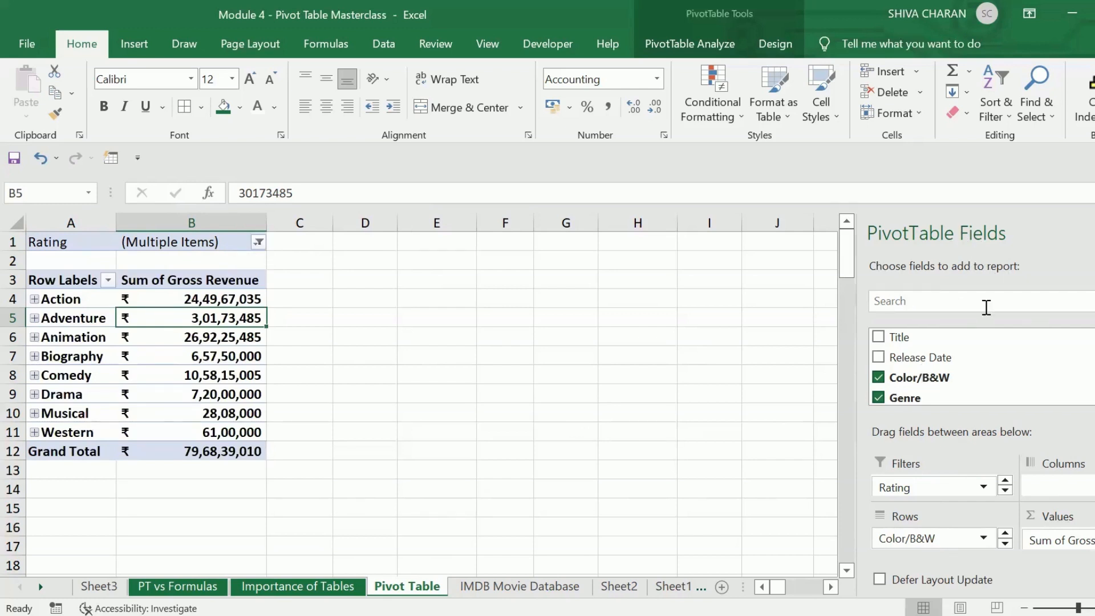
# - Review the lesson's topic list on Sheet2, covering the excel table versus pivot table difference and the source data topic
pyautogui.click(530, 589)
pyautogui.click(611, 589)
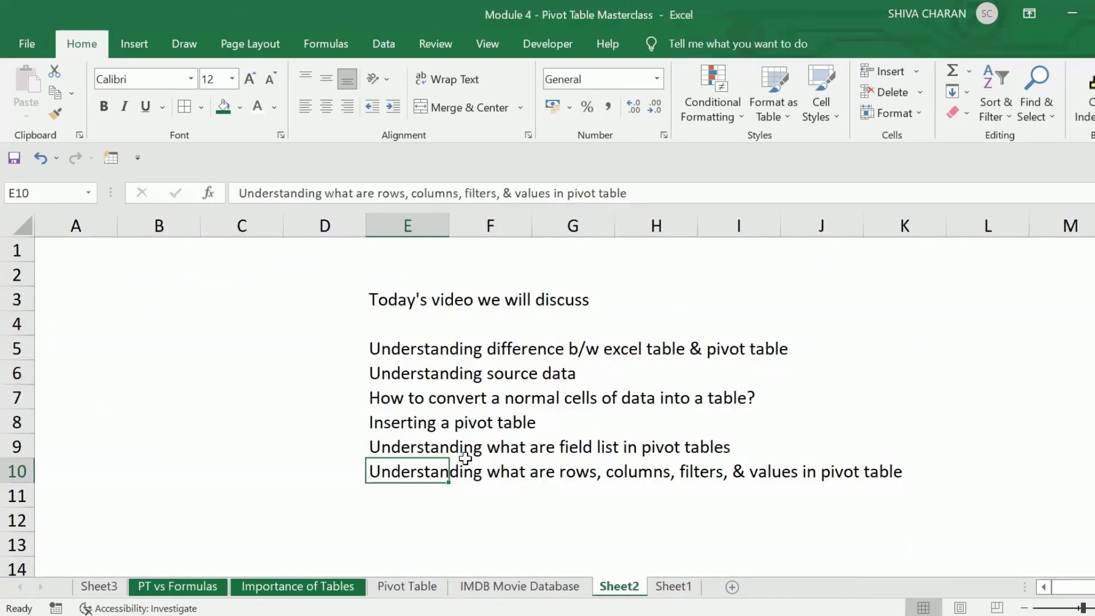
pyautogui.moveTo(418, 354); pyautogui.dragTo(436, 474)
pyautogui.click(395, 347)
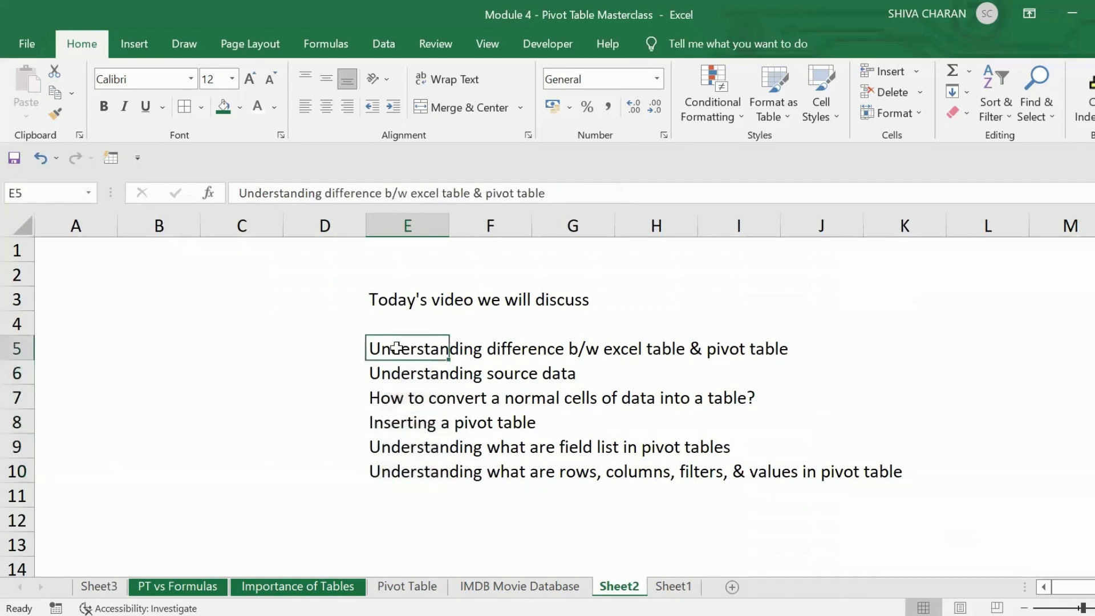
pyautogui.click(388, 371)
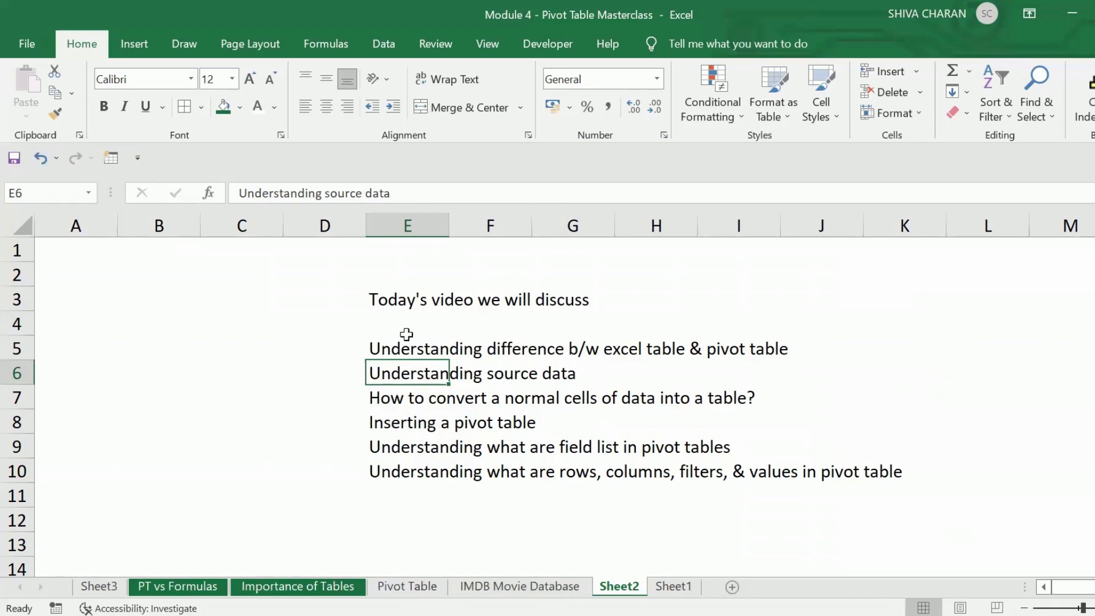
# - Compare the source data on the IMDB Movie Database sheet and the Pivot Table sheet with the topics listed on Sheet2
pyautogui.click(516, 586)
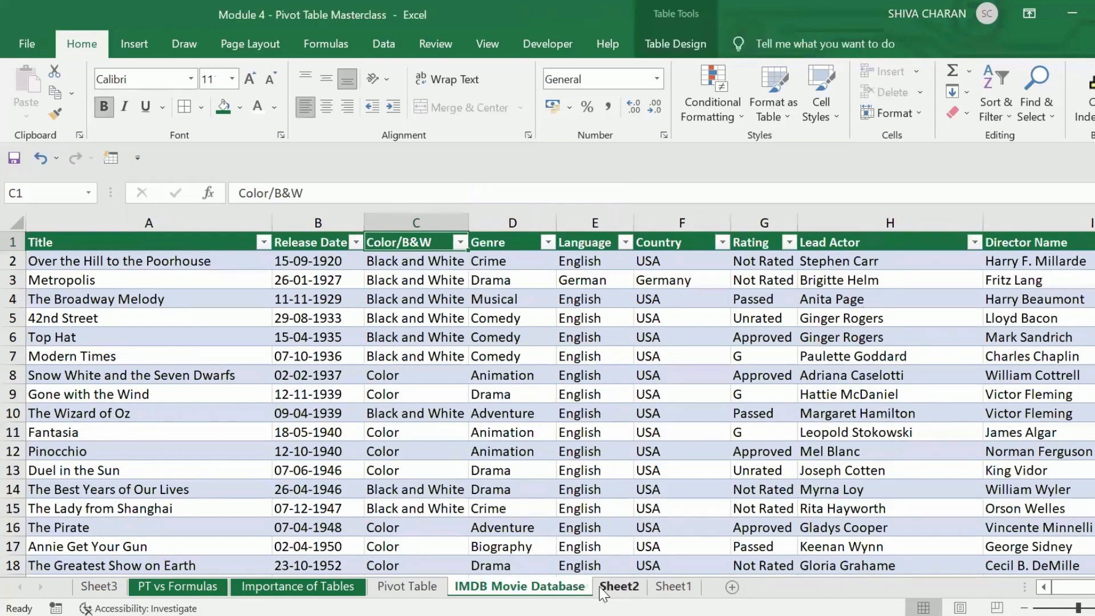
pyautogui.click(603, 587)
pyautogui.click(525, 587)
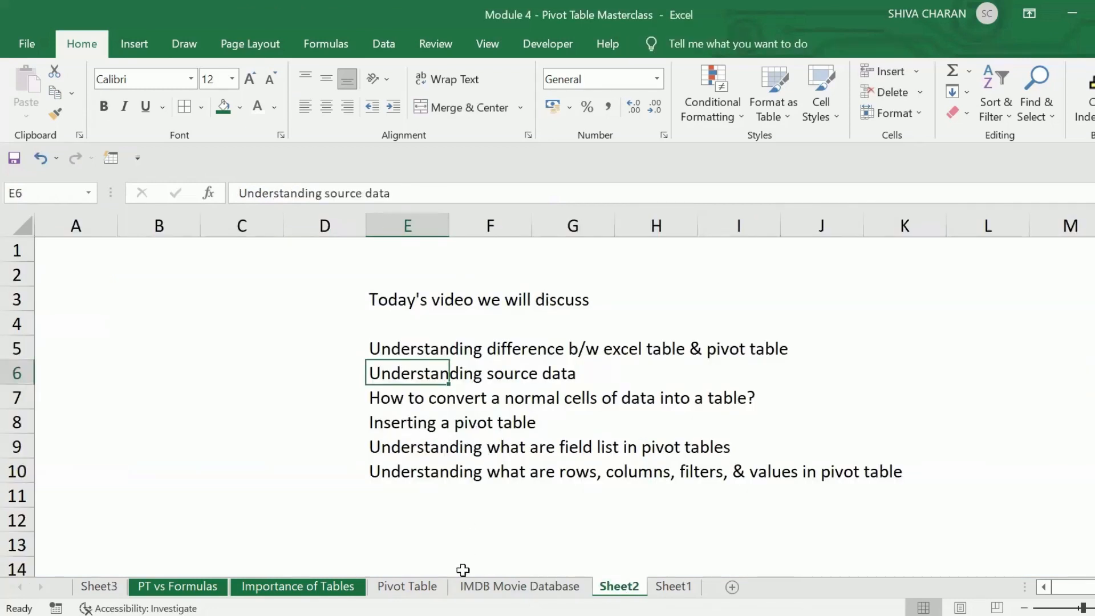
pyautogui.click(407, 587)
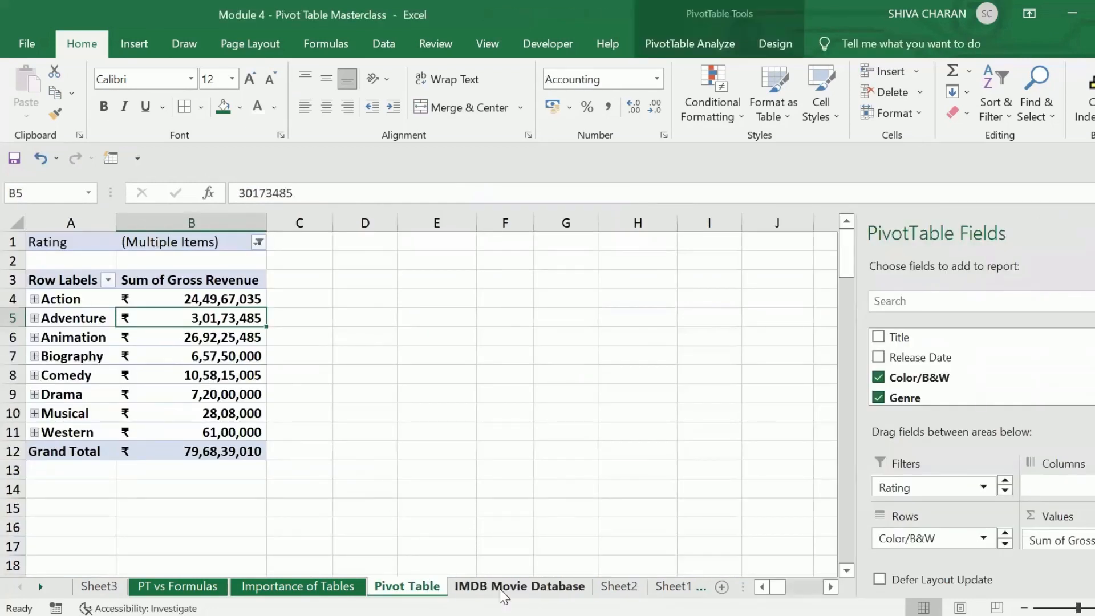
pyautogui.click(619, 586)
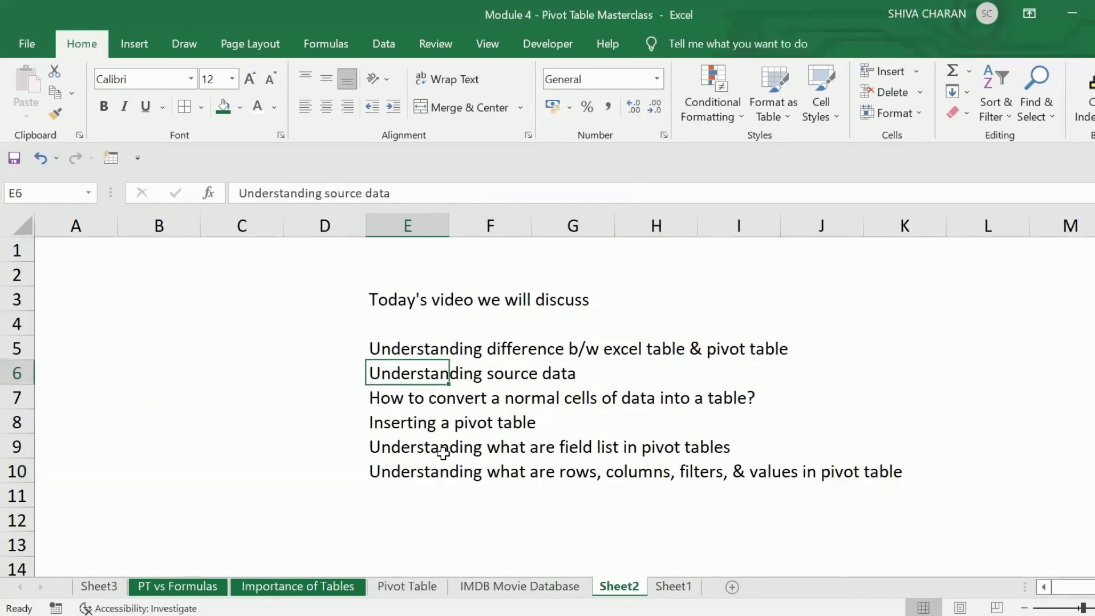
pyautogui.click(406, 586)
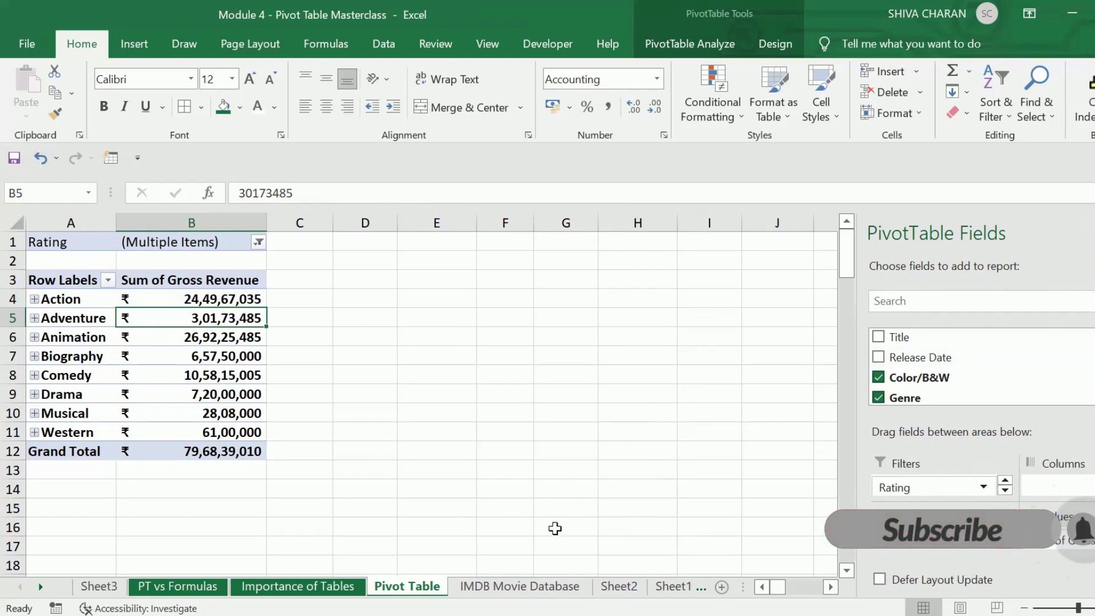
pyautogui.click(530, 587)
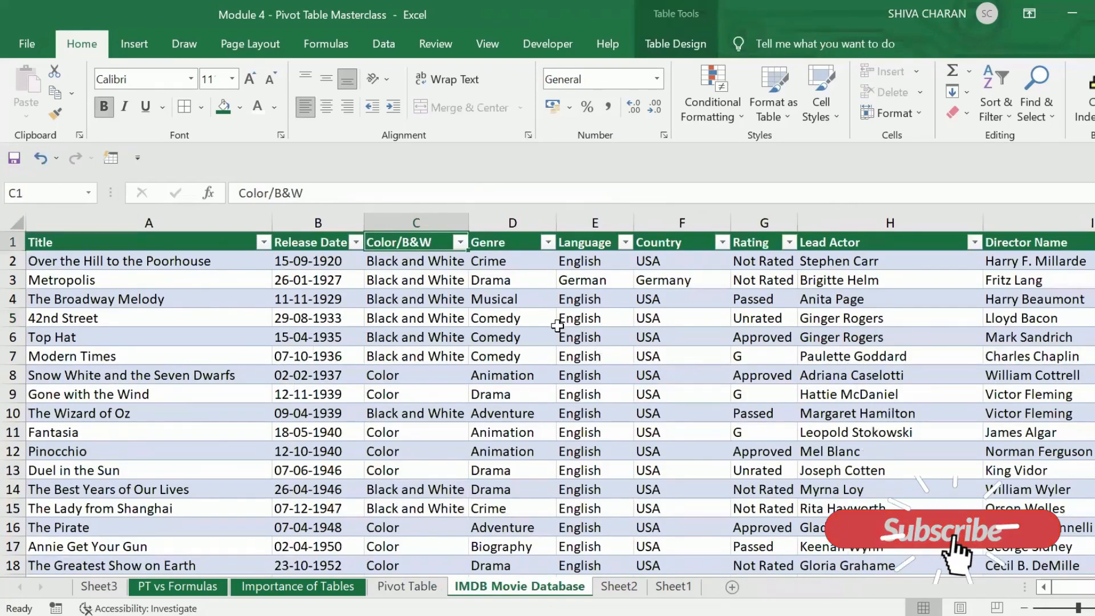
pyautogui.click(406, 587)
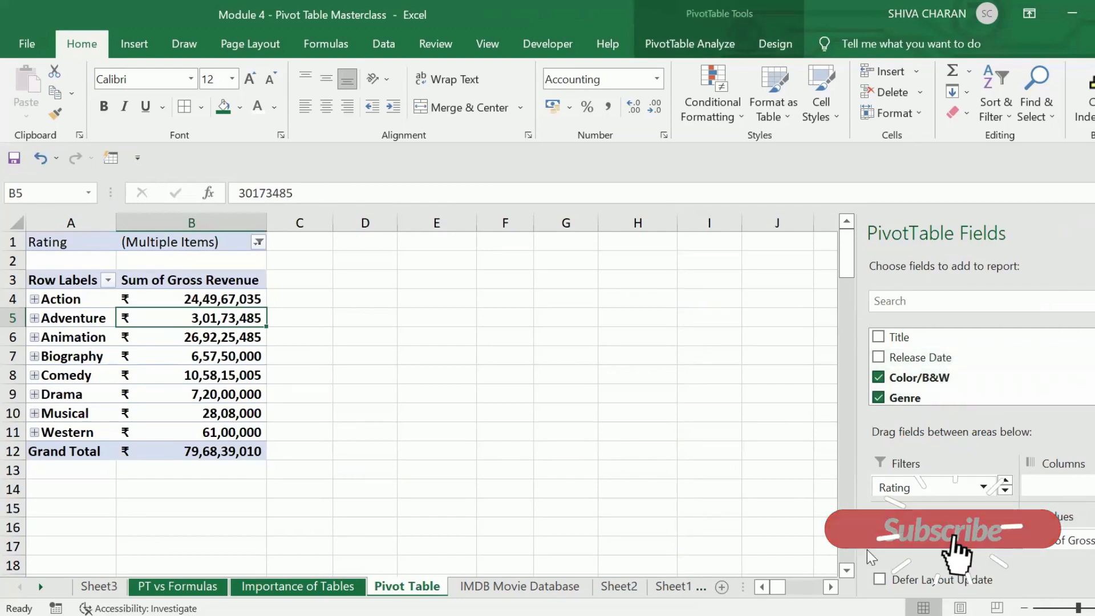
# - Check the next video's topic in cell E17 of Sheet2, below the list of discussed topics
pyautogui.click(619, 587)
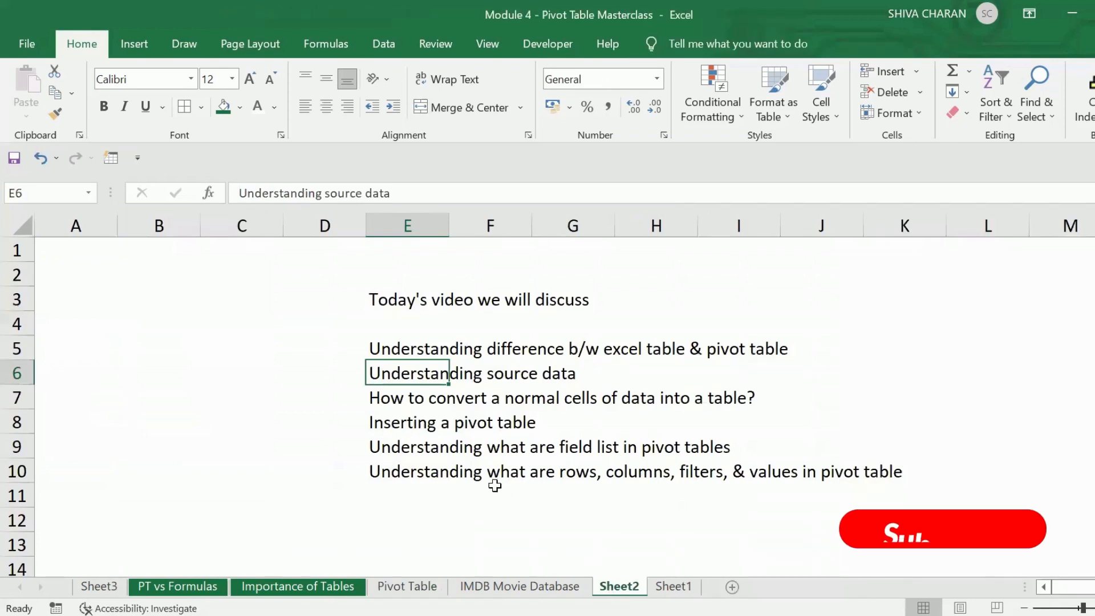
pyautogui.scroll(-2, 468, 475)
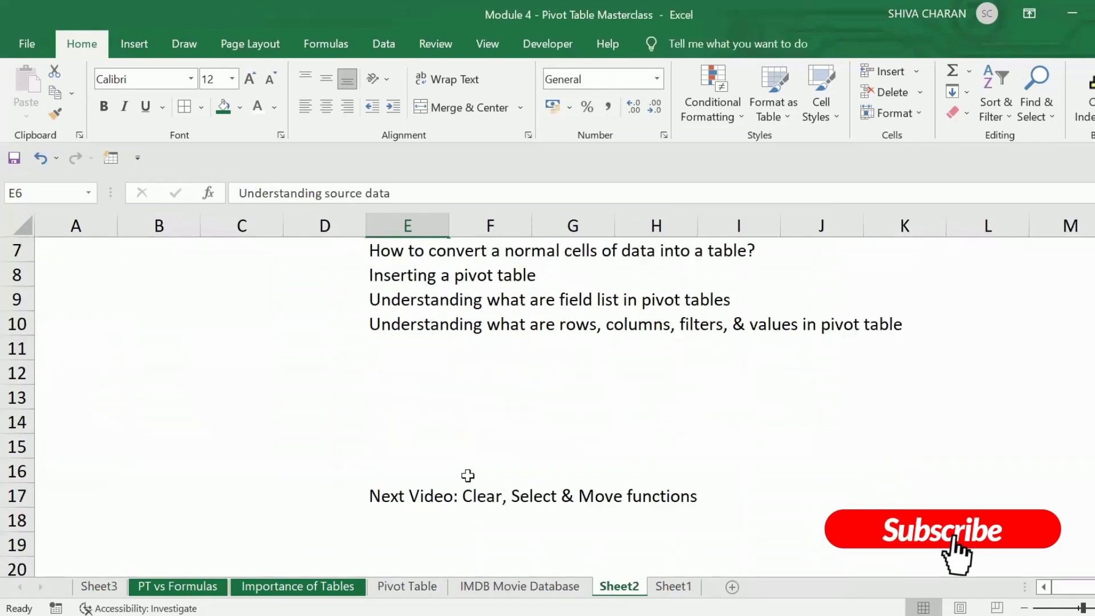
pyautogui.click(430, 493)
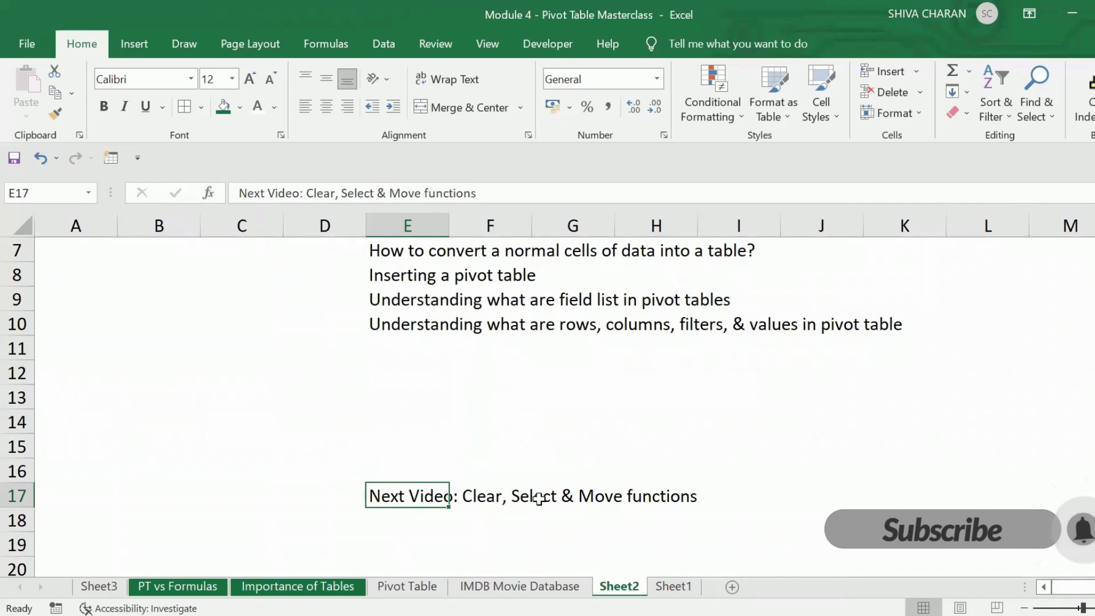
pyautogui.scroll(2, 440, 494)
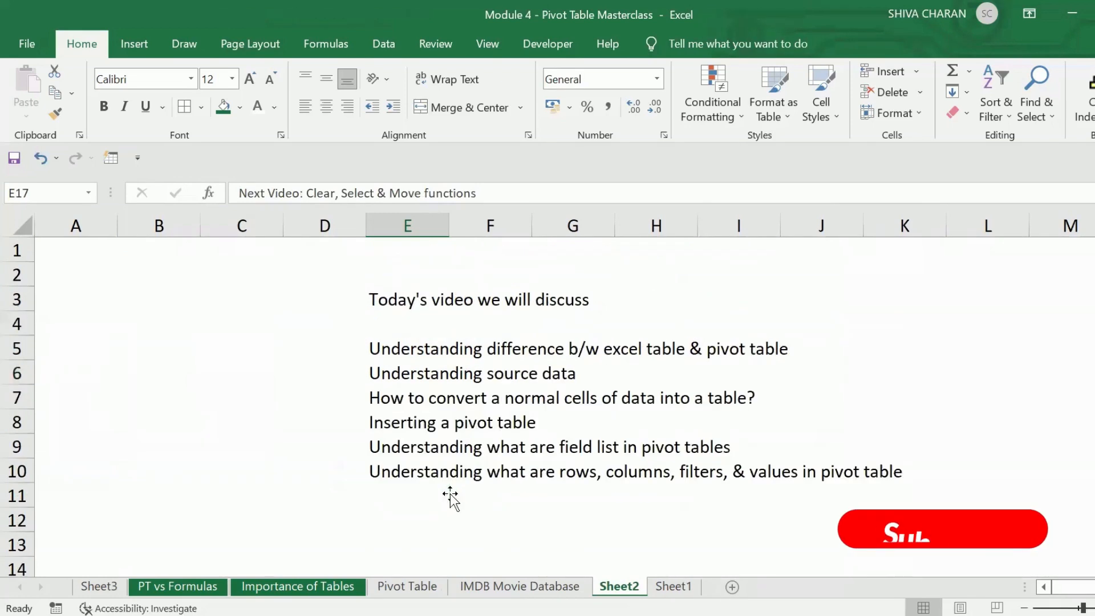
# - Go over the discussed topics in E5:E10 once more and return to the Pivot Table sheet
pyautogui.click(422, 511)
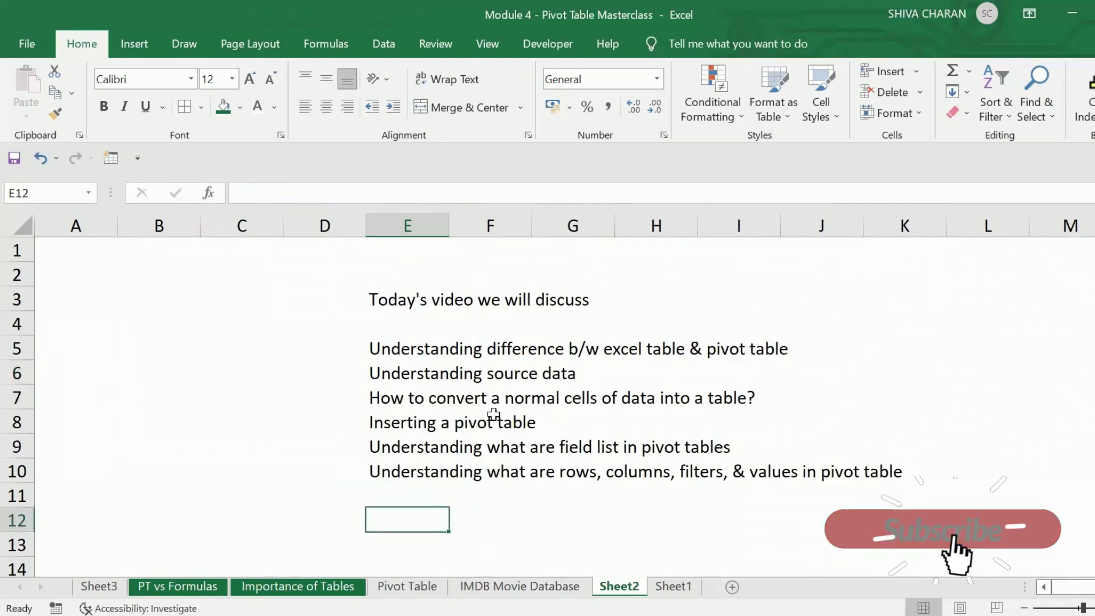
pyautogui.moveTo(395, 350); pyautogui.dragTo(422, 474)
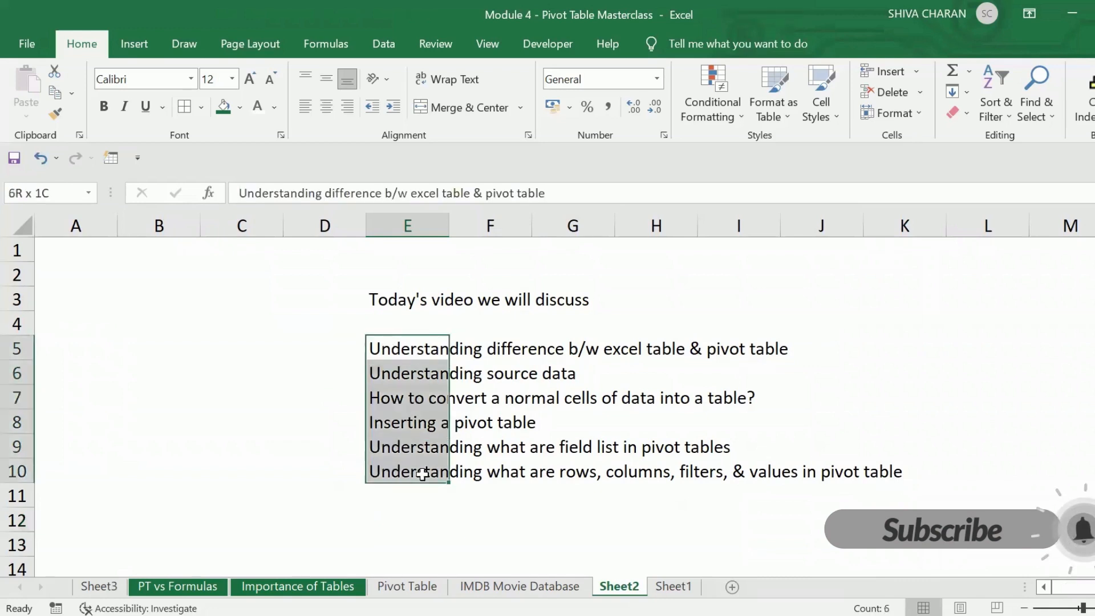
pyautogui.click(409, 511)
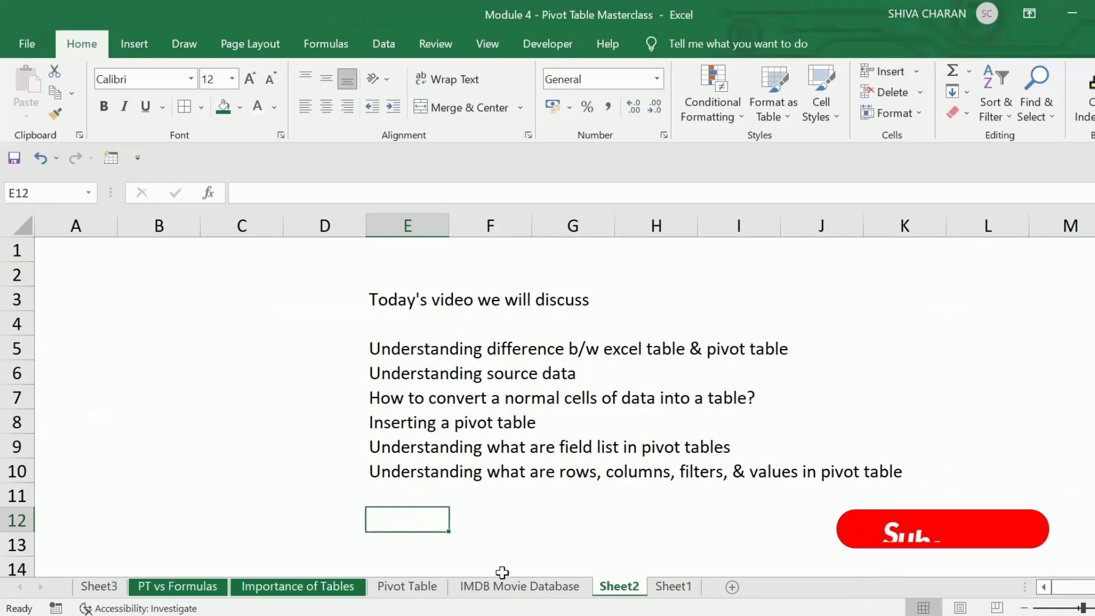
pyautogui.click(443, 588)
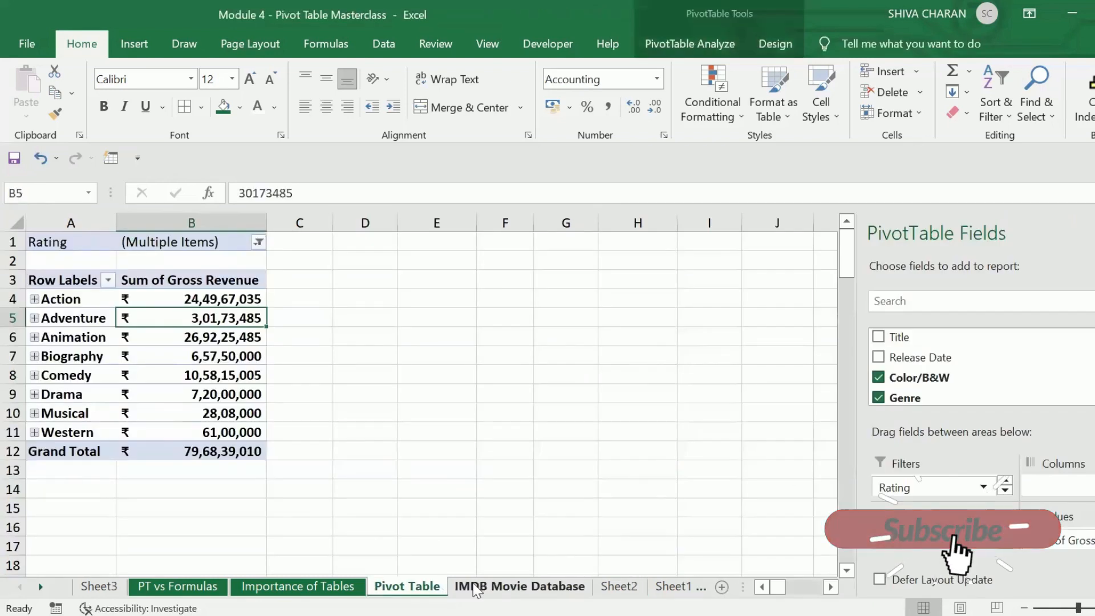